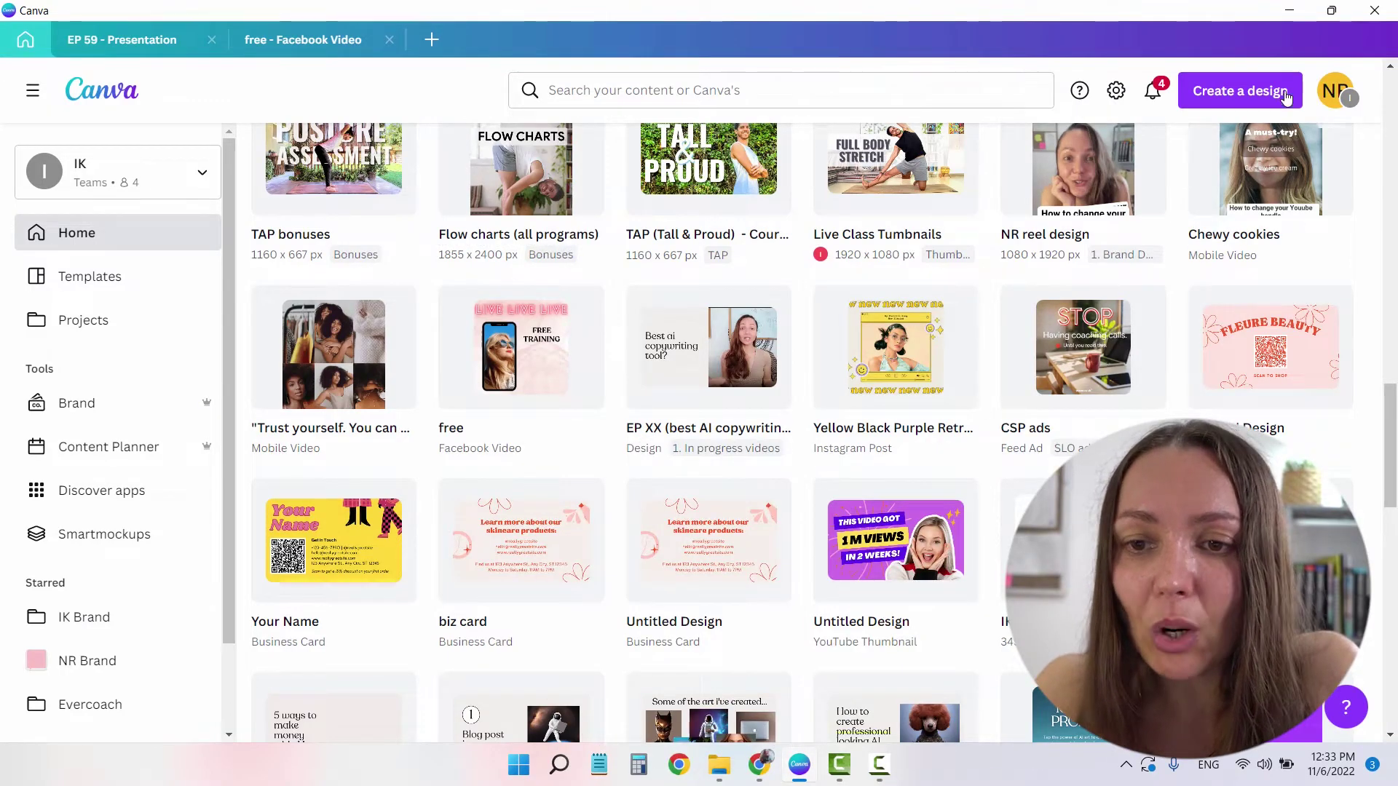
Create a new blank 1080 × 1080 px Facebook Video design from a 'facebook v' search.
left_click(1254, 93)
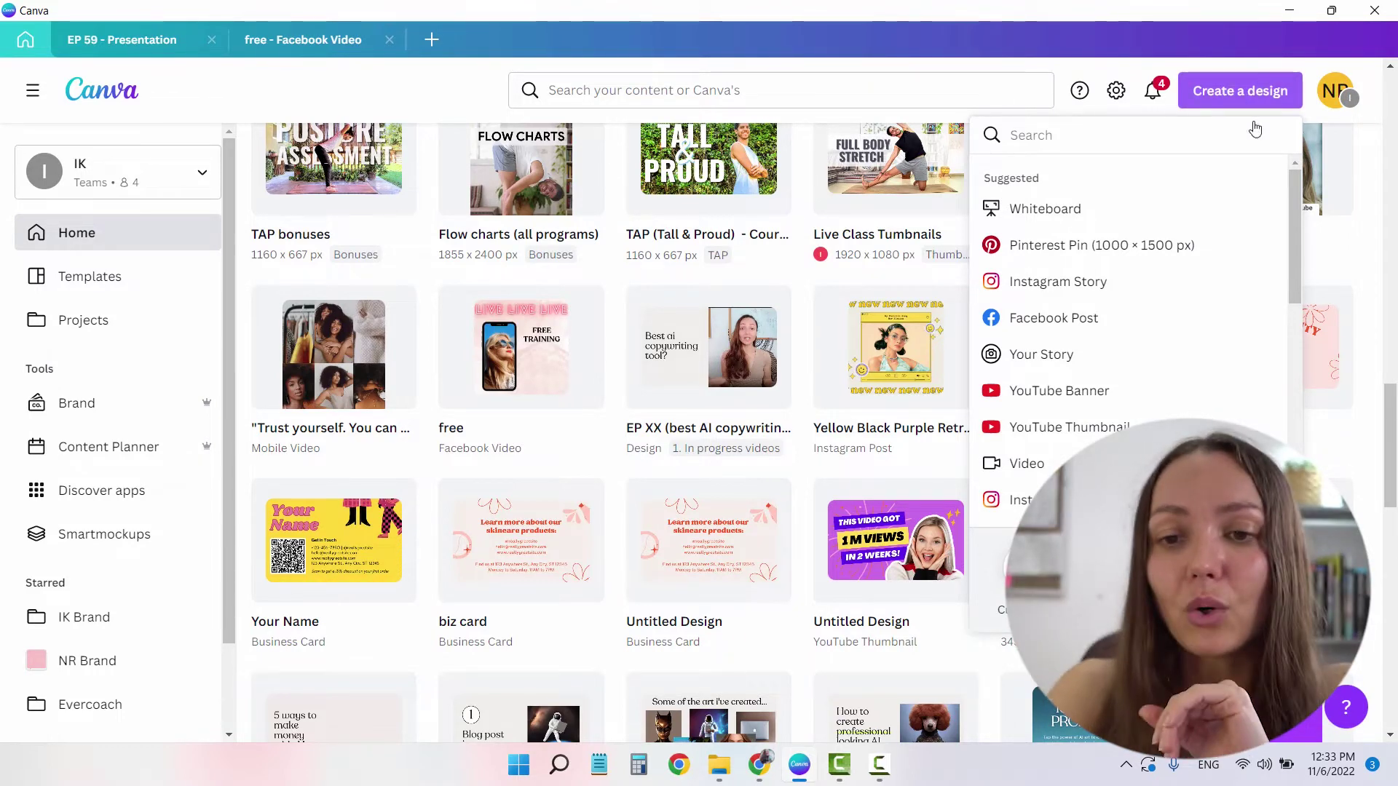
type("facebook video")
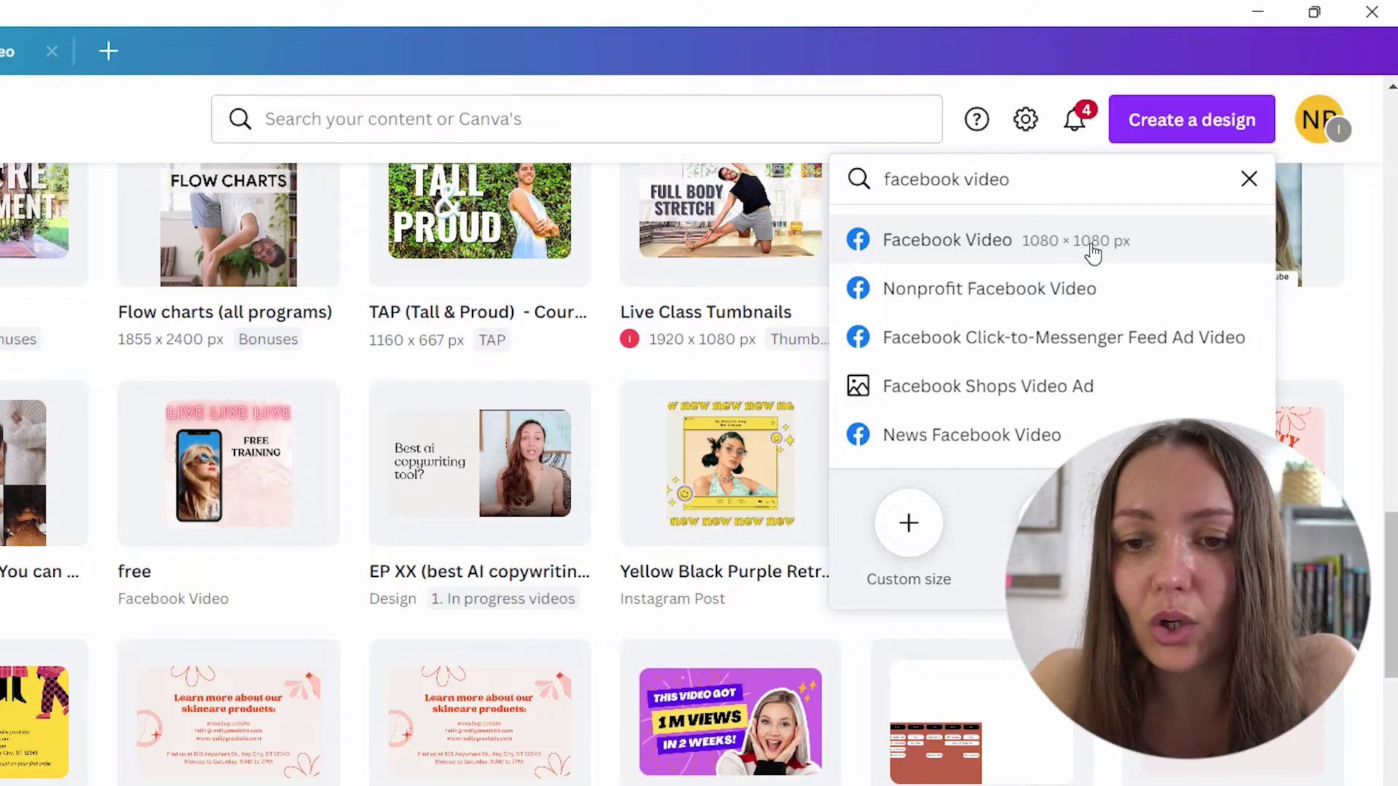
left_click(1051, 250)
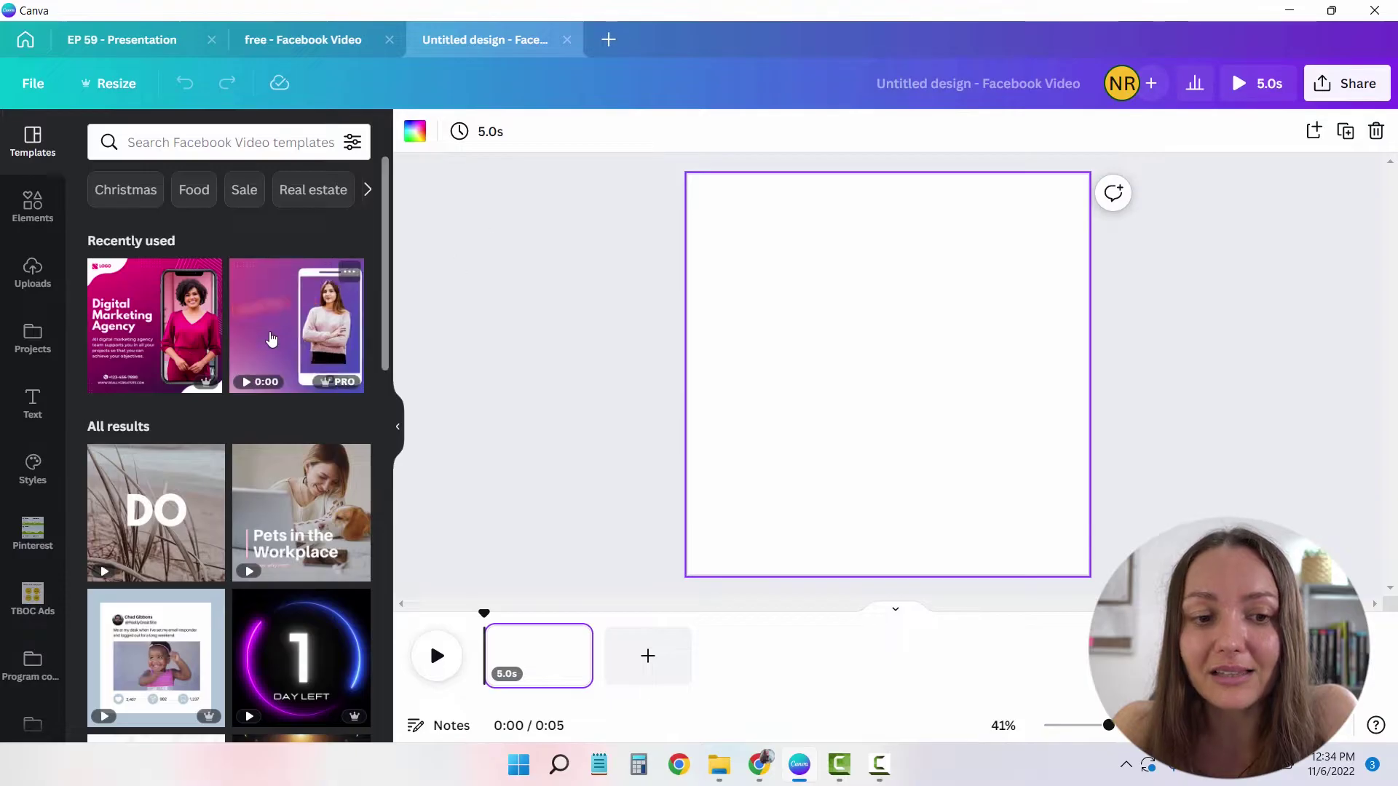
Browse the Facebook Video templates, then switch to the EP 59 presentation's 'Choose a design' slide.
scroll(251, 406, "down", 3)
scroll(251, 406, "down", 5)
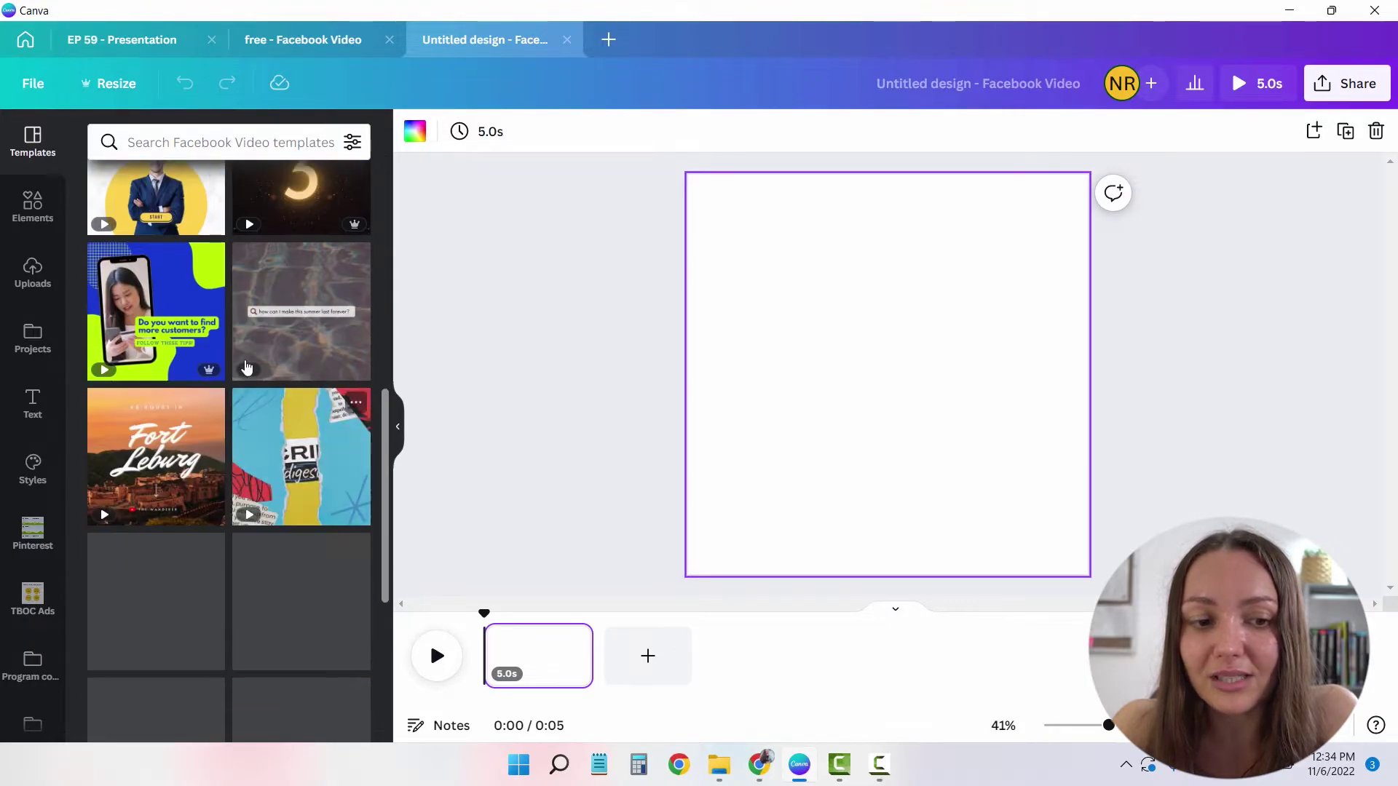
scroll(163, 375, "down", 6)
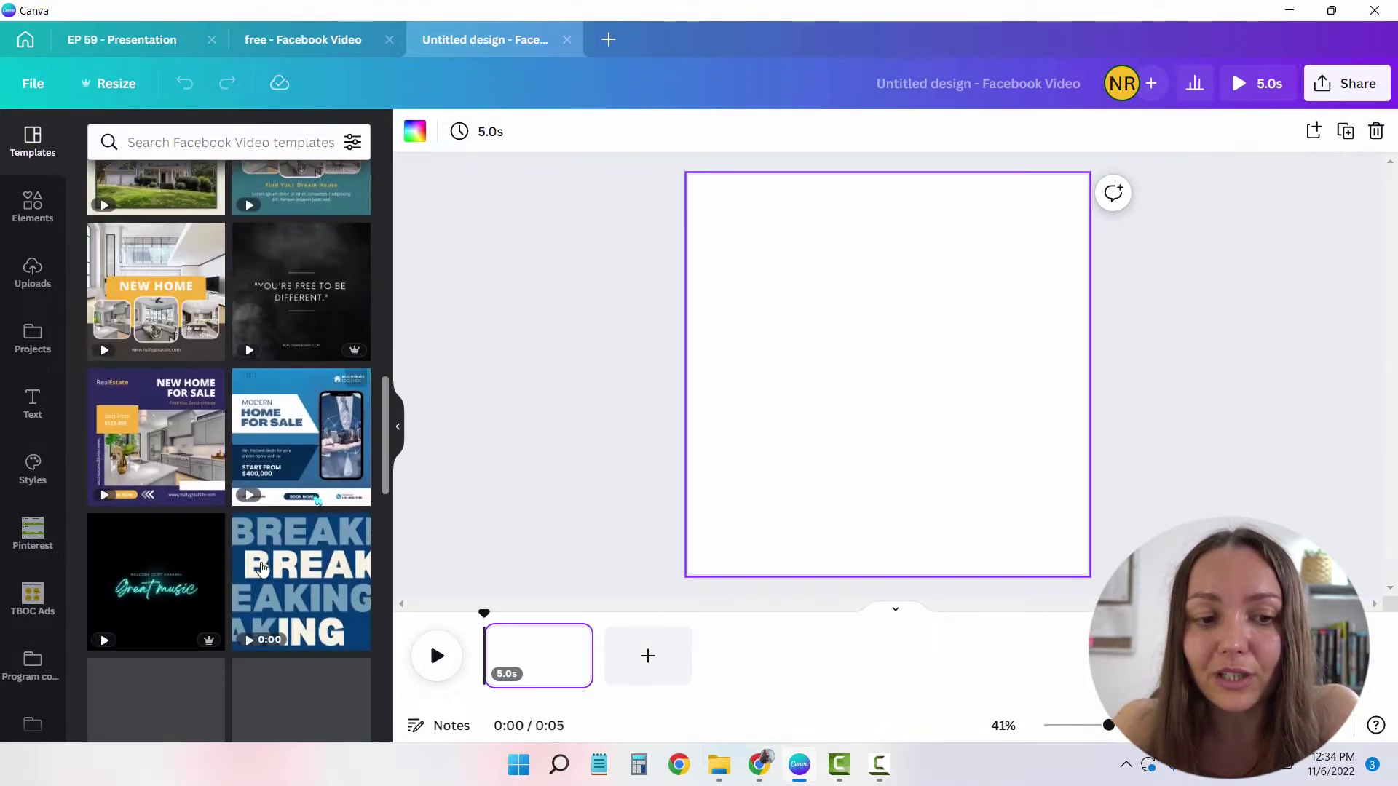
scroll(223, 428, "up", 6)
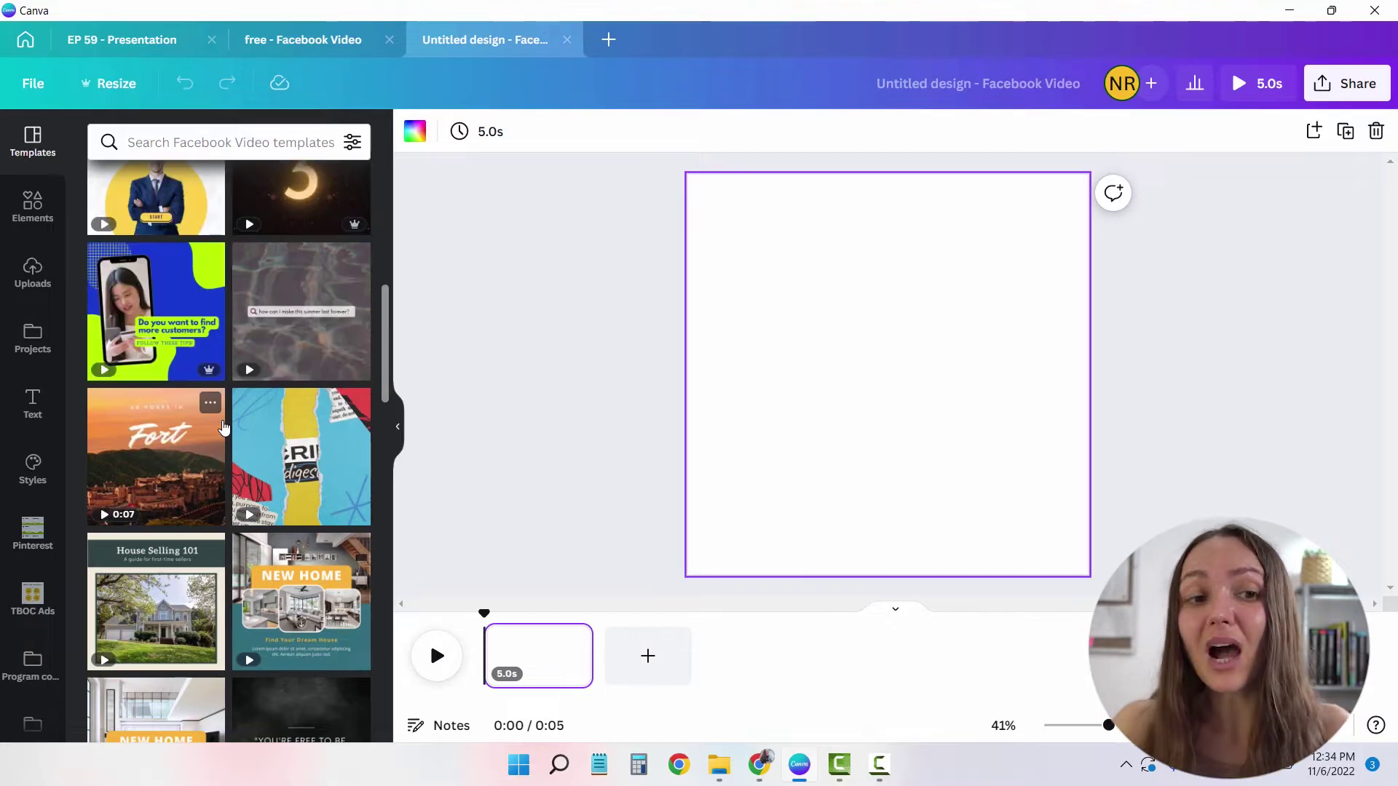
left_click(122, 40)
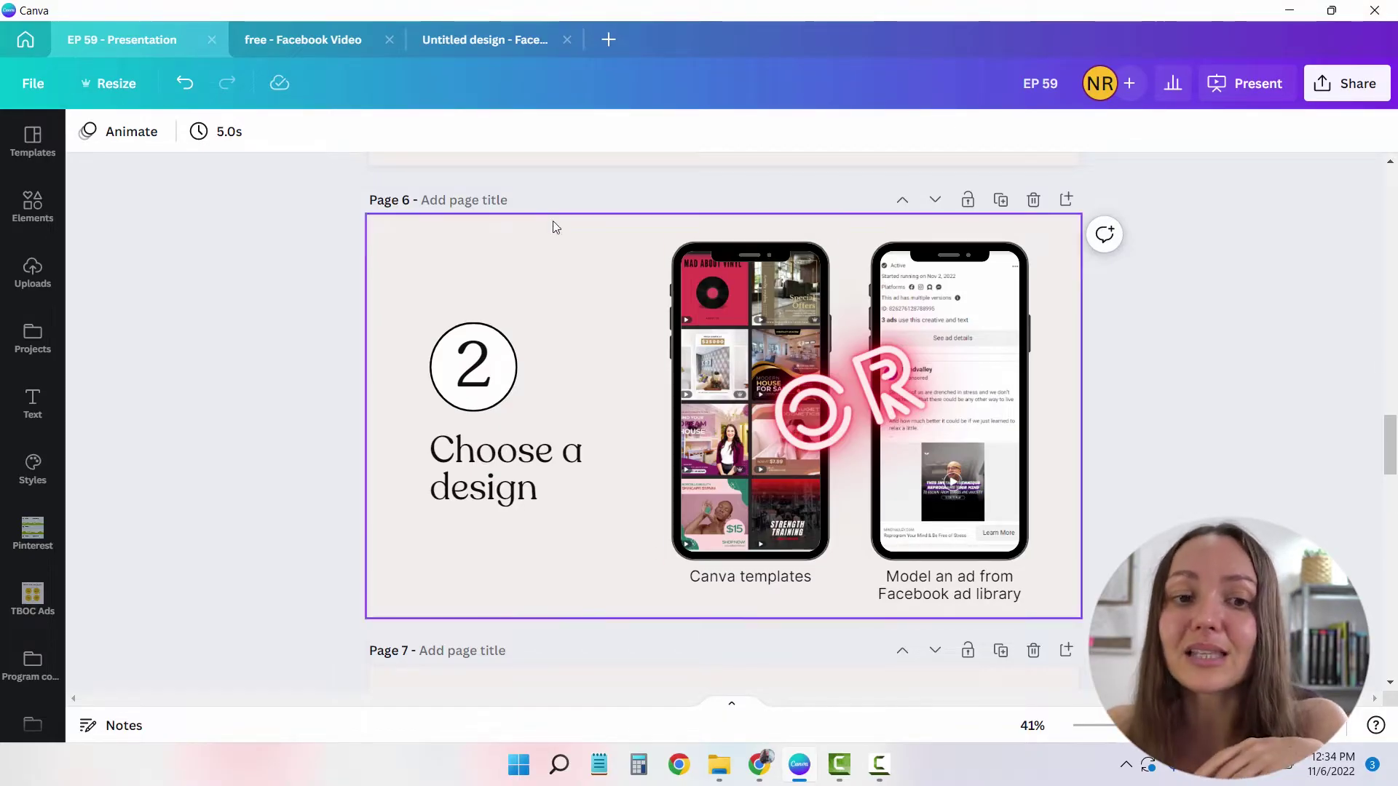
Switch back to the Untitled Facebook Video design and browse its matching templates.
left_click(485, 40)
scroll(261, 423, "down", 5)
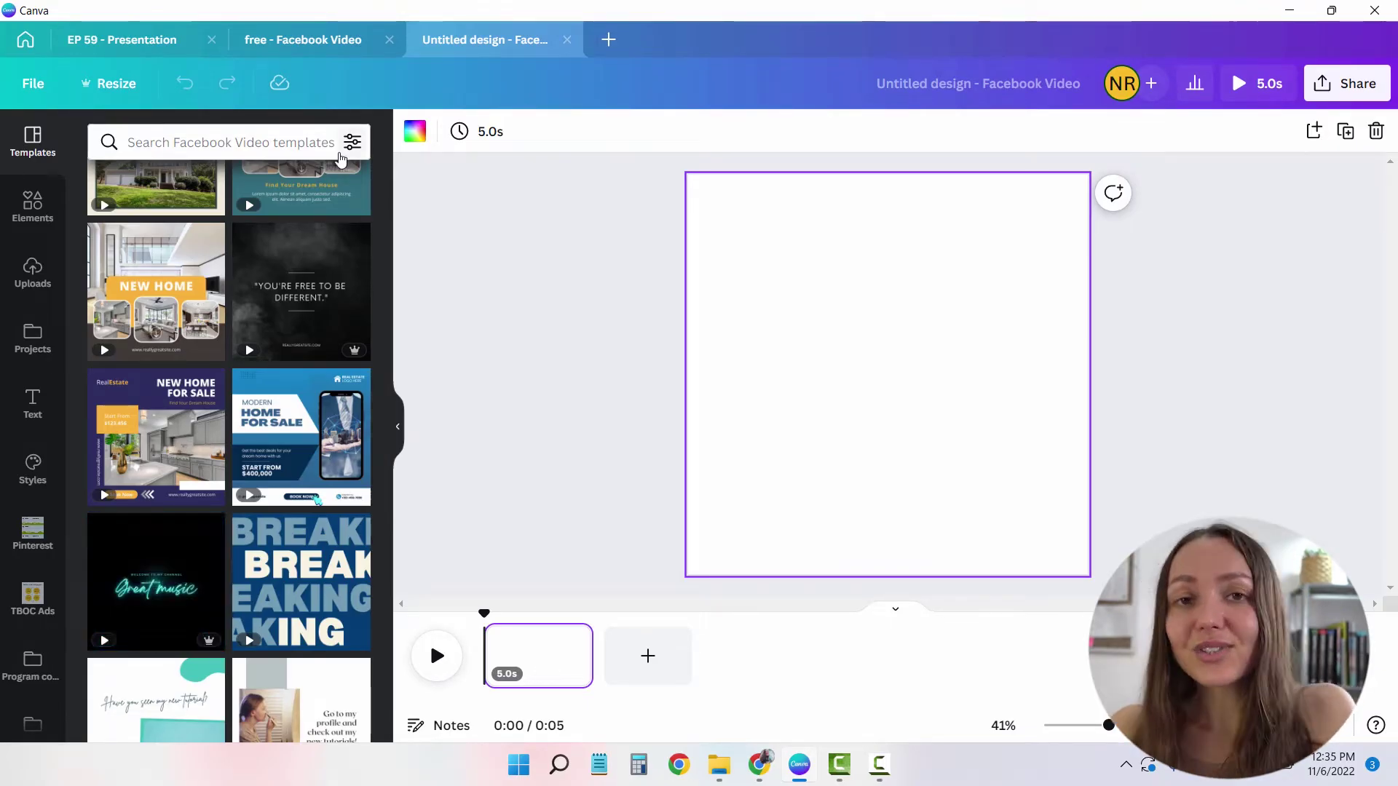
Compare the finished free LIVE design with the blank one, ending on the blank design with Elements open.
mouse_move(339, 272)
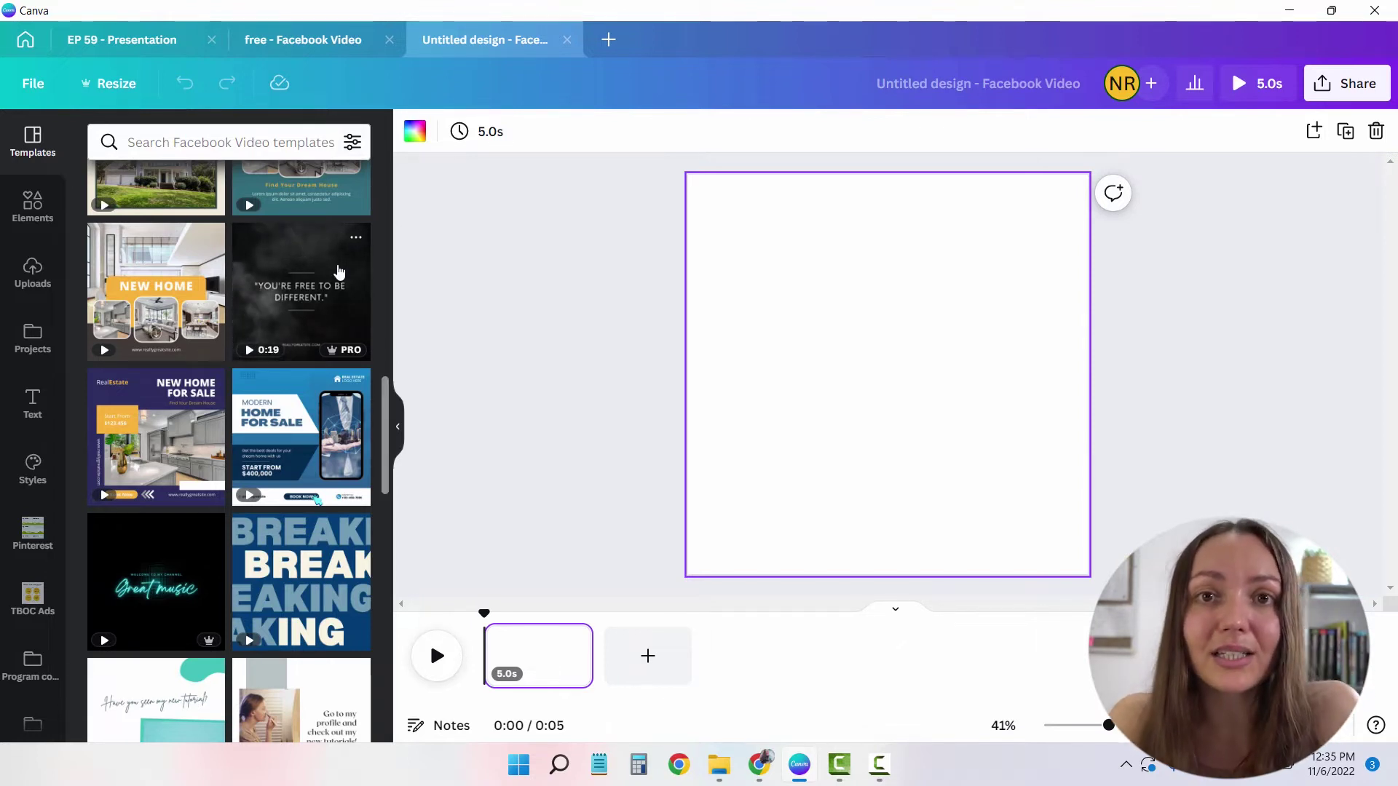
left_click(300, 33)
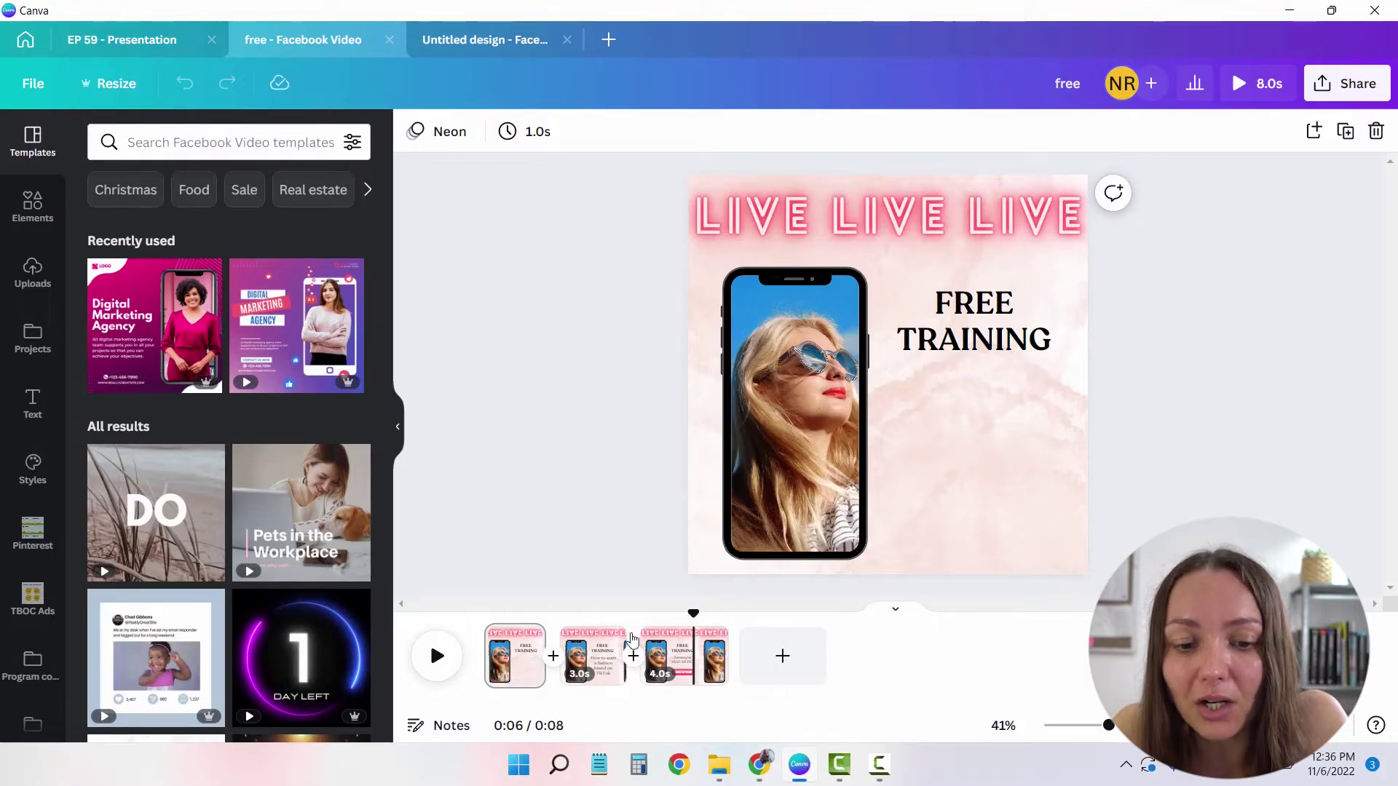
left_click(496, 39)
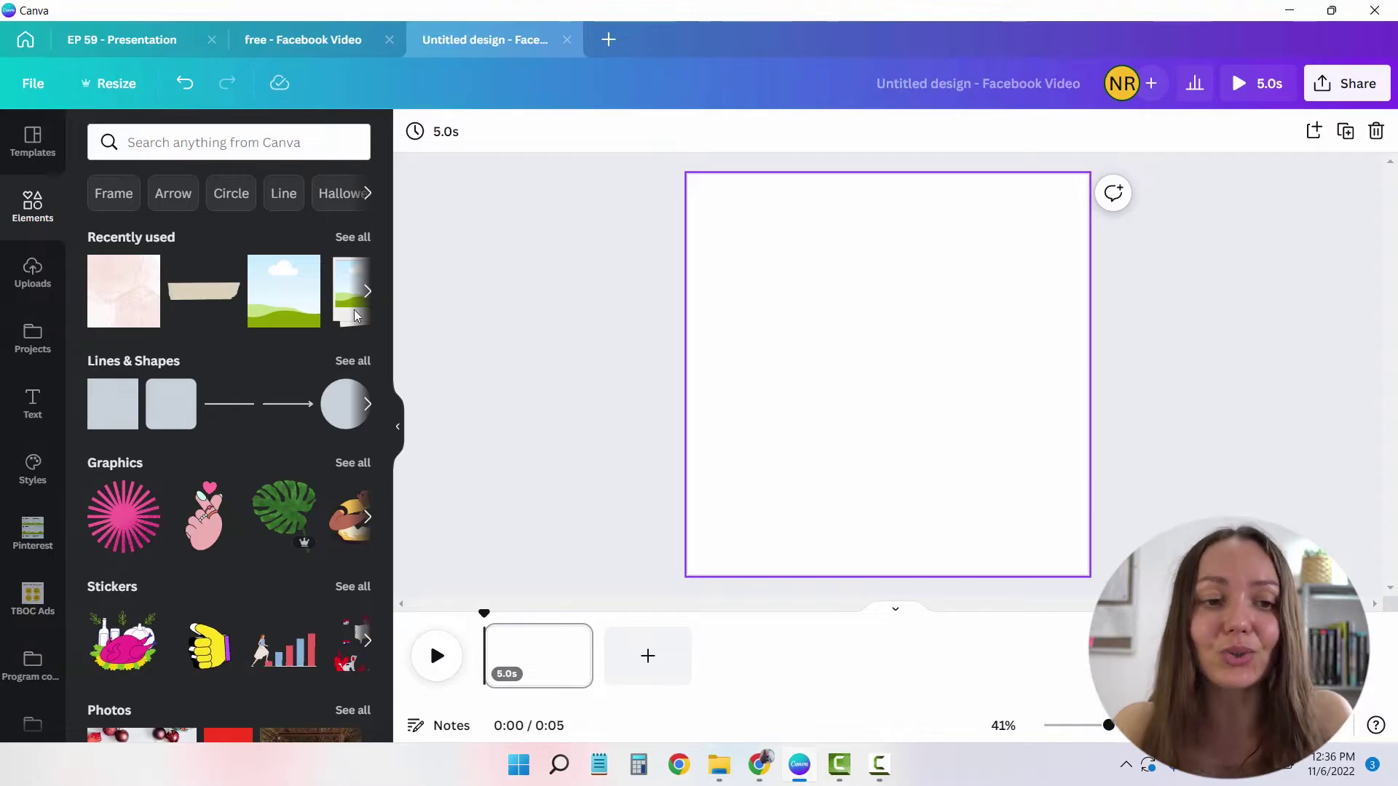
left_click(316, 42)
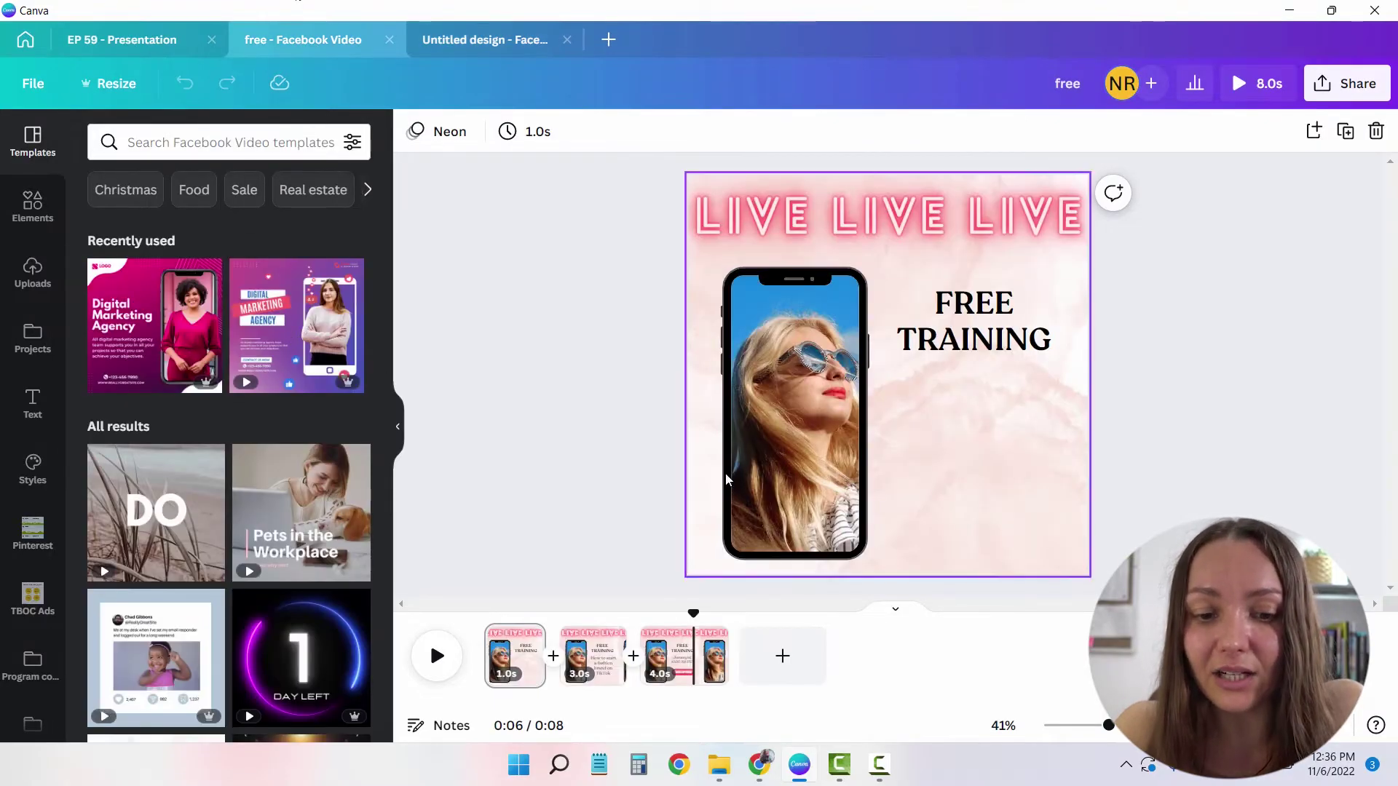
left_click(456, 44)
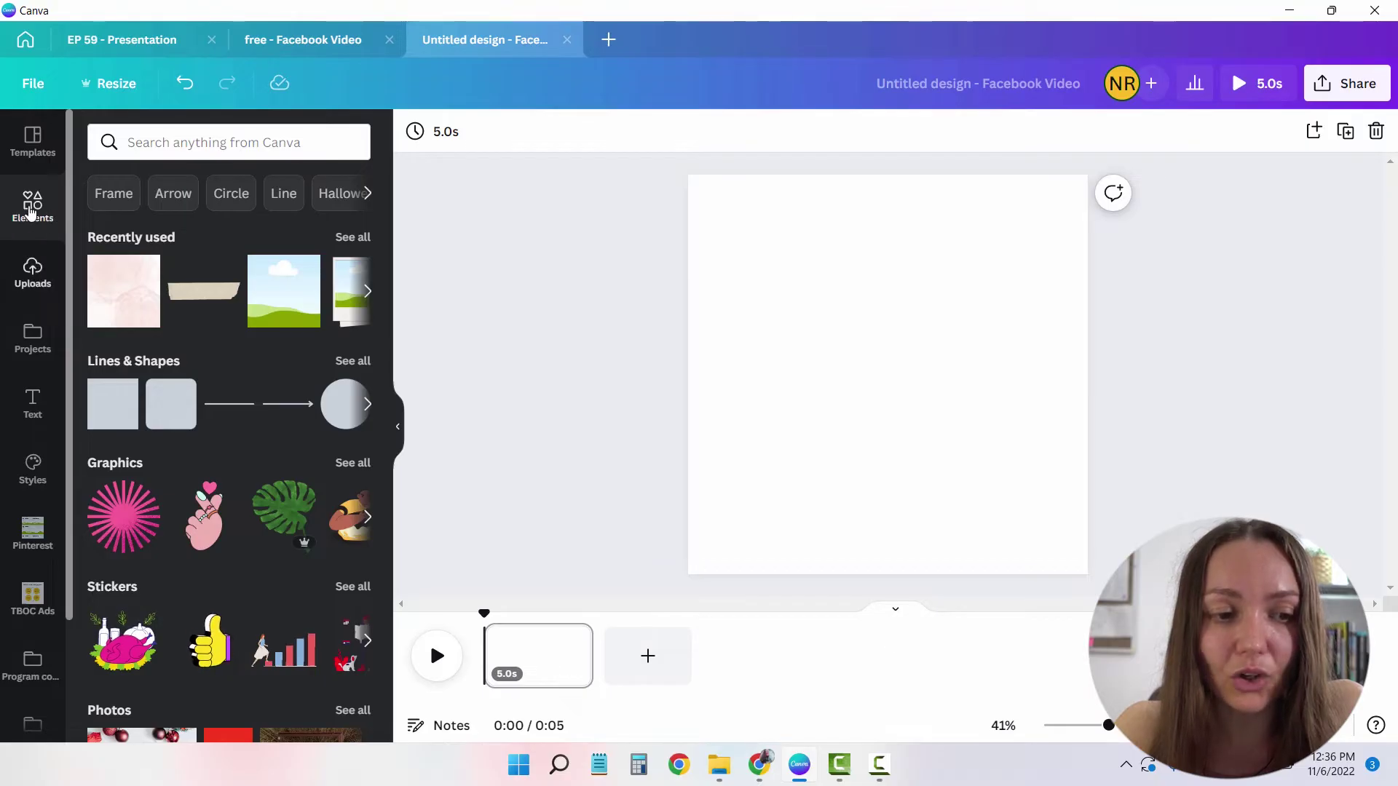
Search the elements library for 'background' and browse the results.
left_click(163, 143)
type("bac")
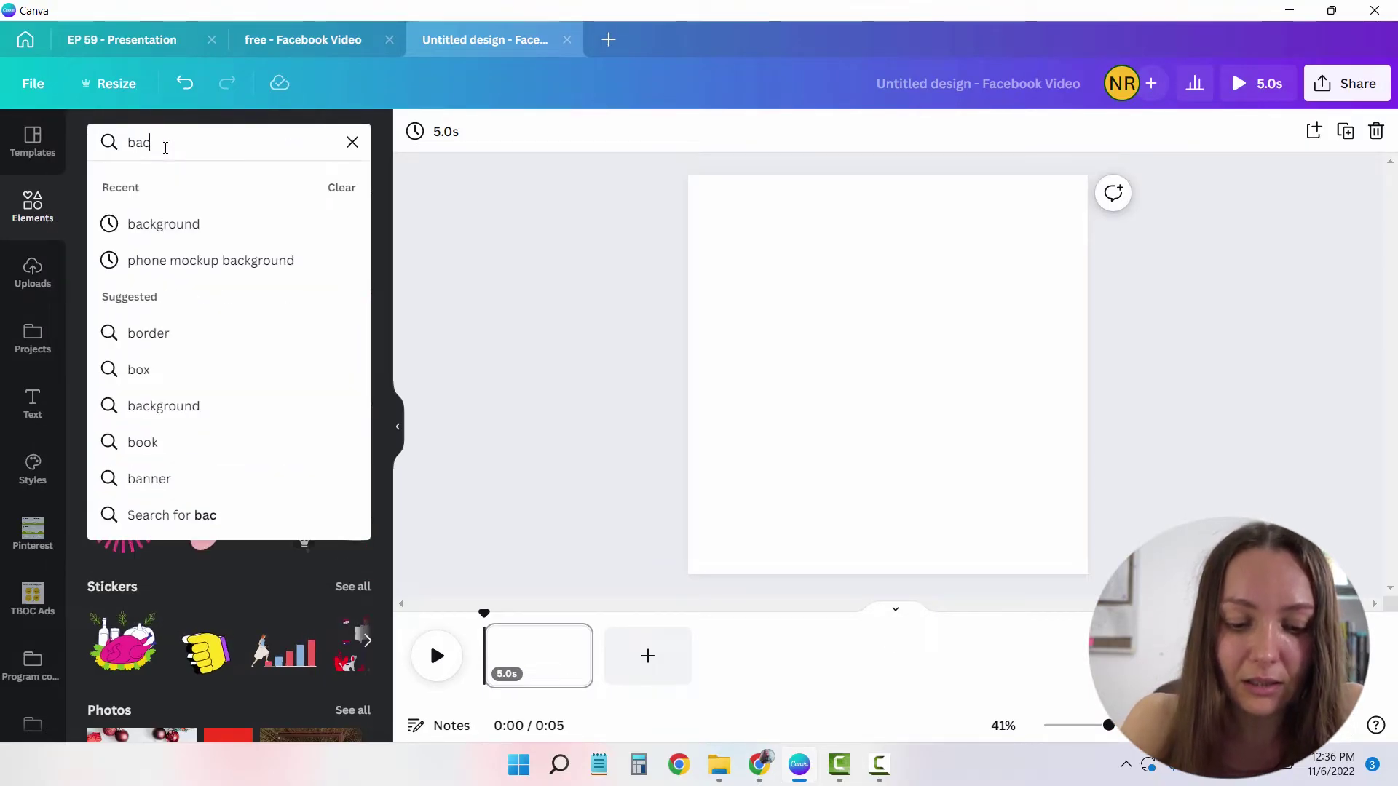
type("kground")
key("Return")
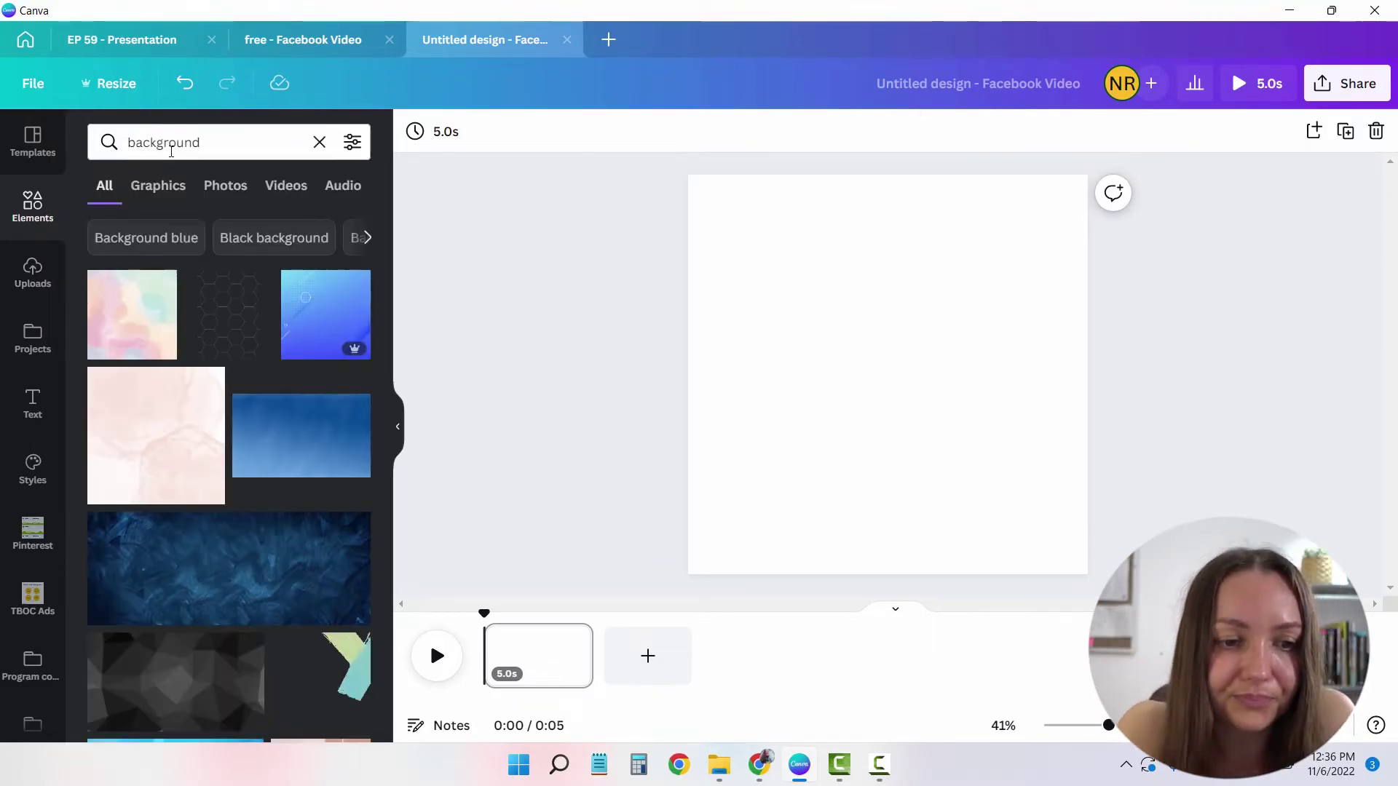
scroll(251, 437, "down", 8)
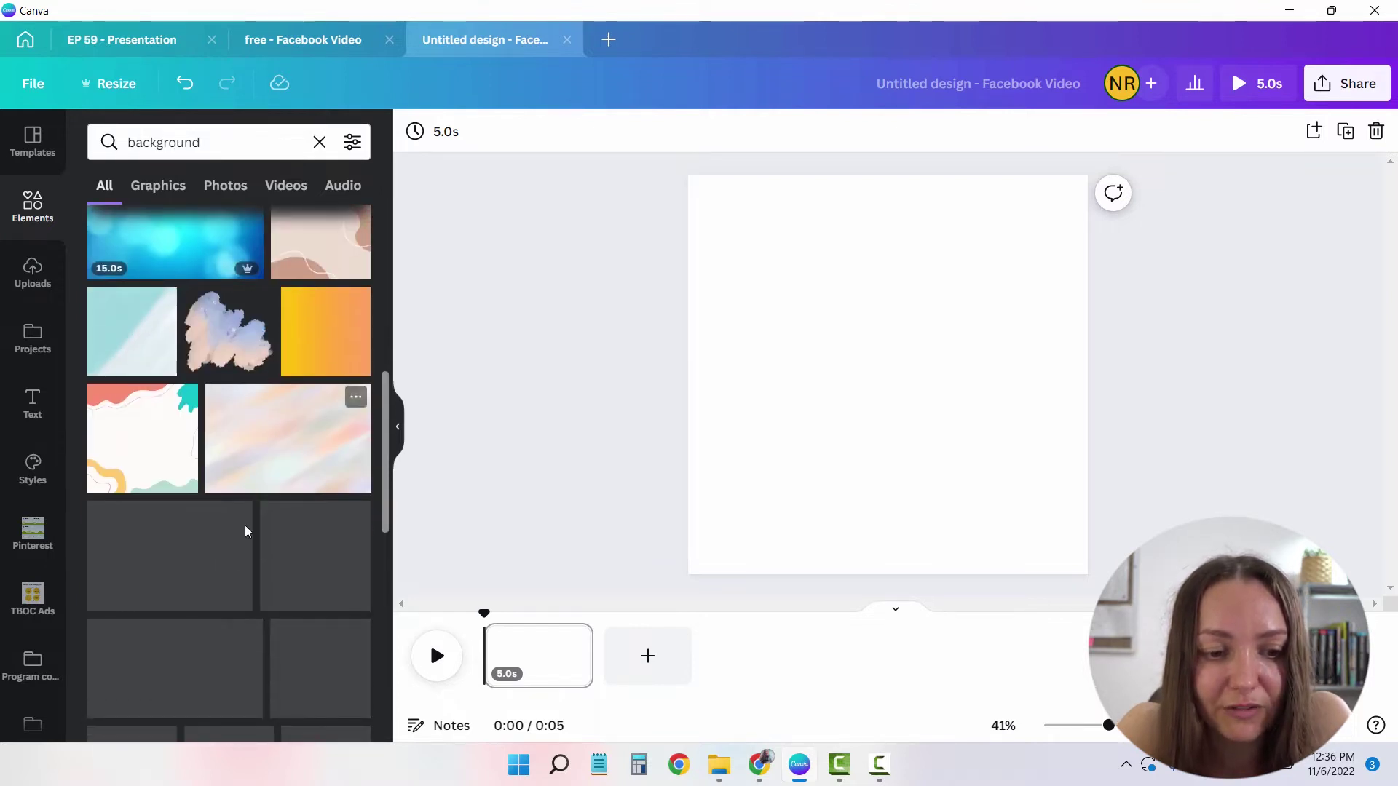
scroll(243, 551, "up", 8)
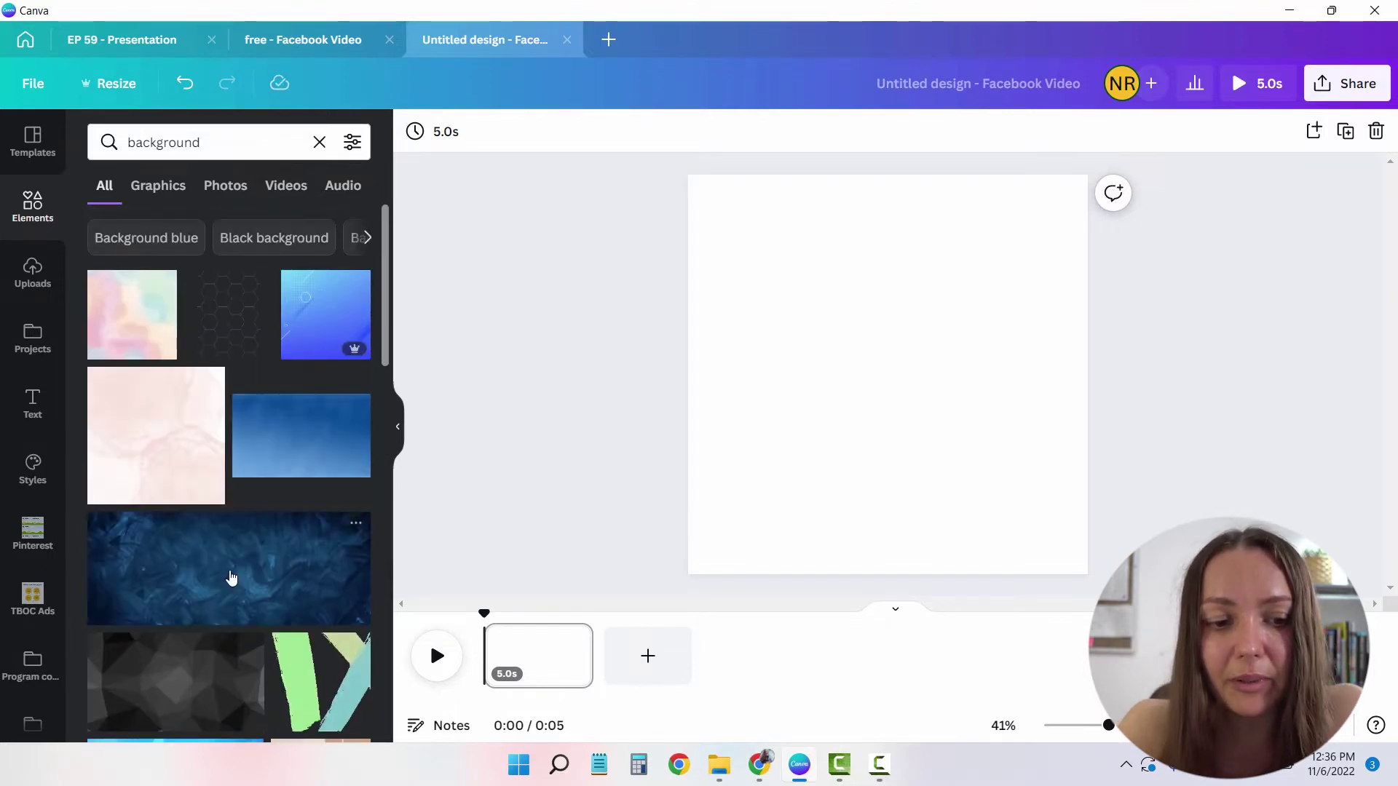
scroll(231, 577, "down", 4)
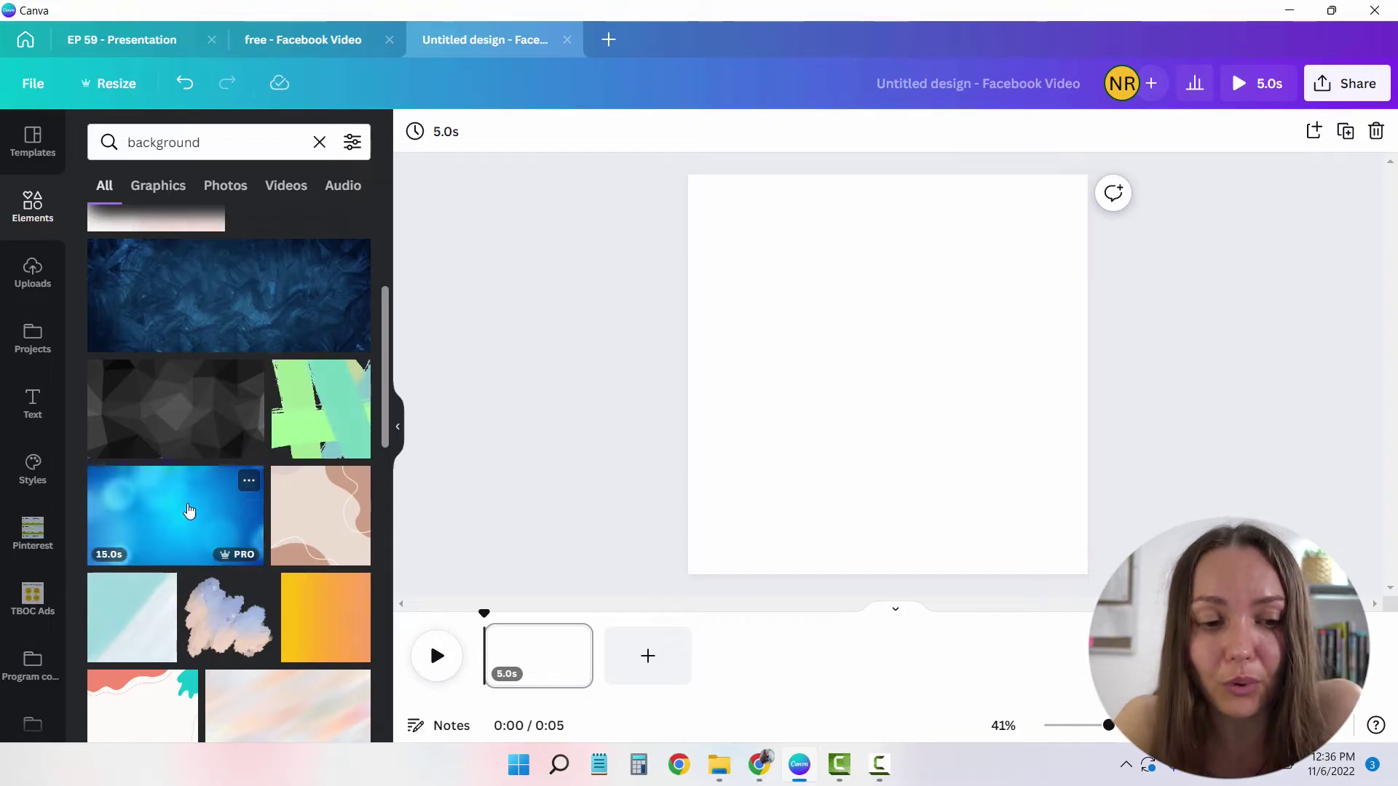
scroll(188, 510, "up", 4)
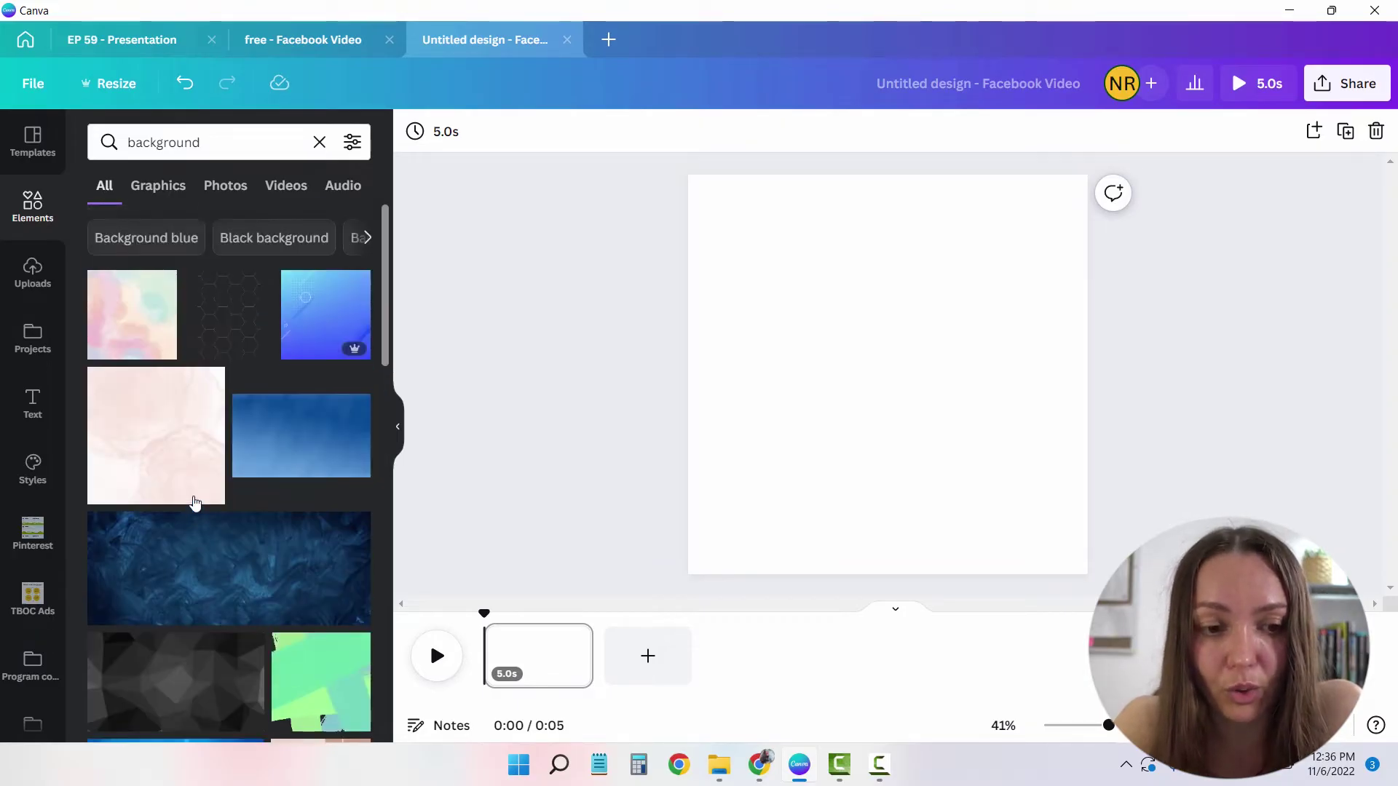
Add the pink marble image and stretch it corner to corner over the page.
left_click(172, 447)
left_click_drag(736, 214, 688, 175)
left_click_drag(1050, 535, 1086, 573)
left_click(1269, 459)
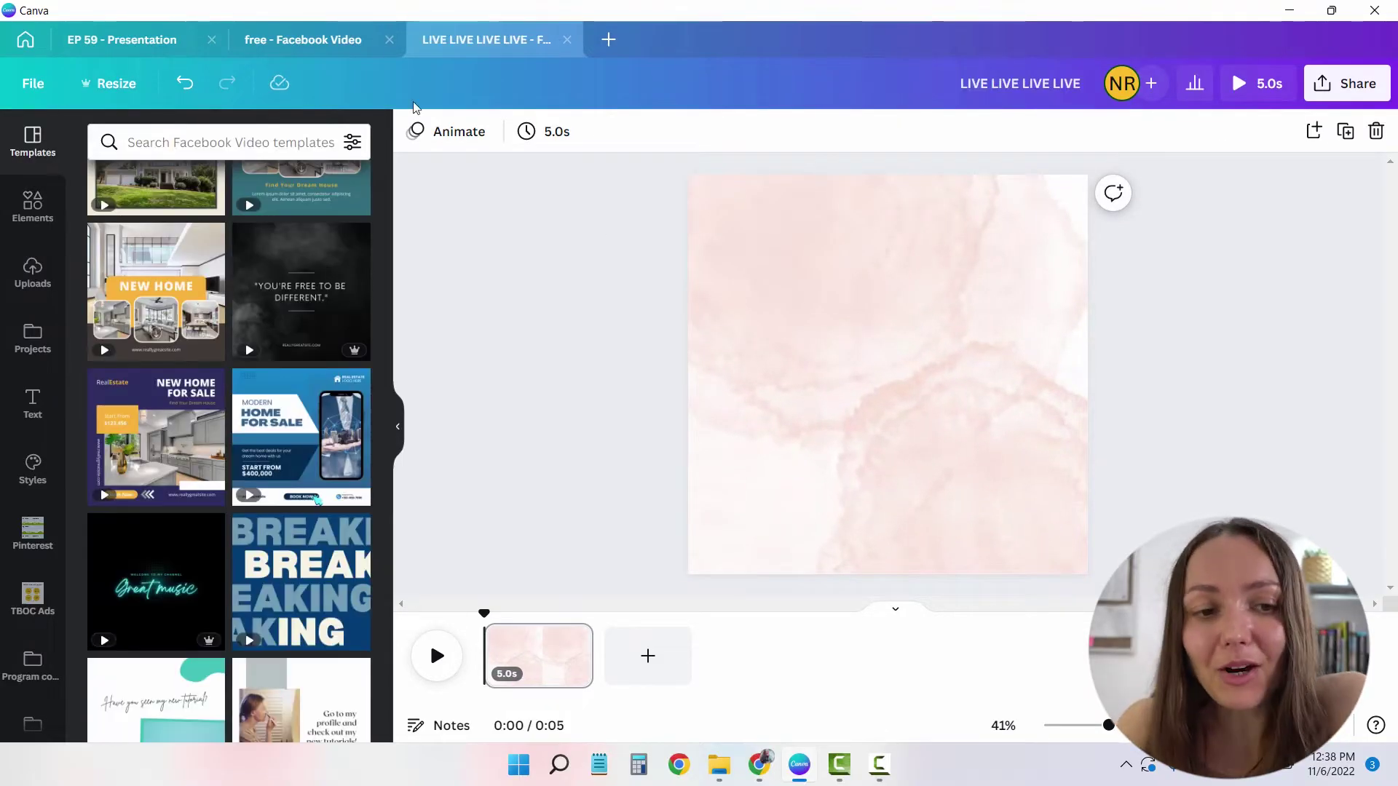
Check the reference header's font, then add the neon PIZZA PARTY text style to the page.
left_click(324, 35)
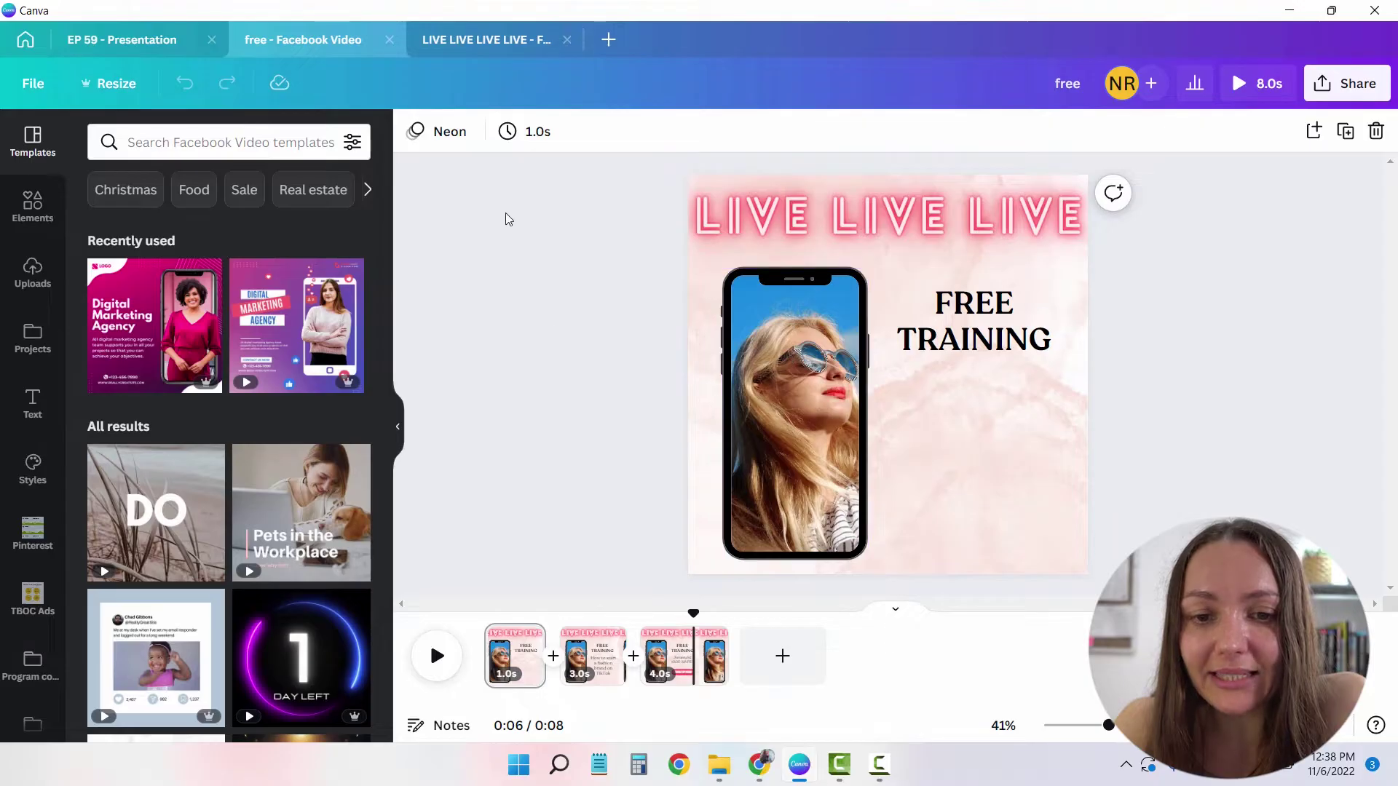
left_click(692, 219)
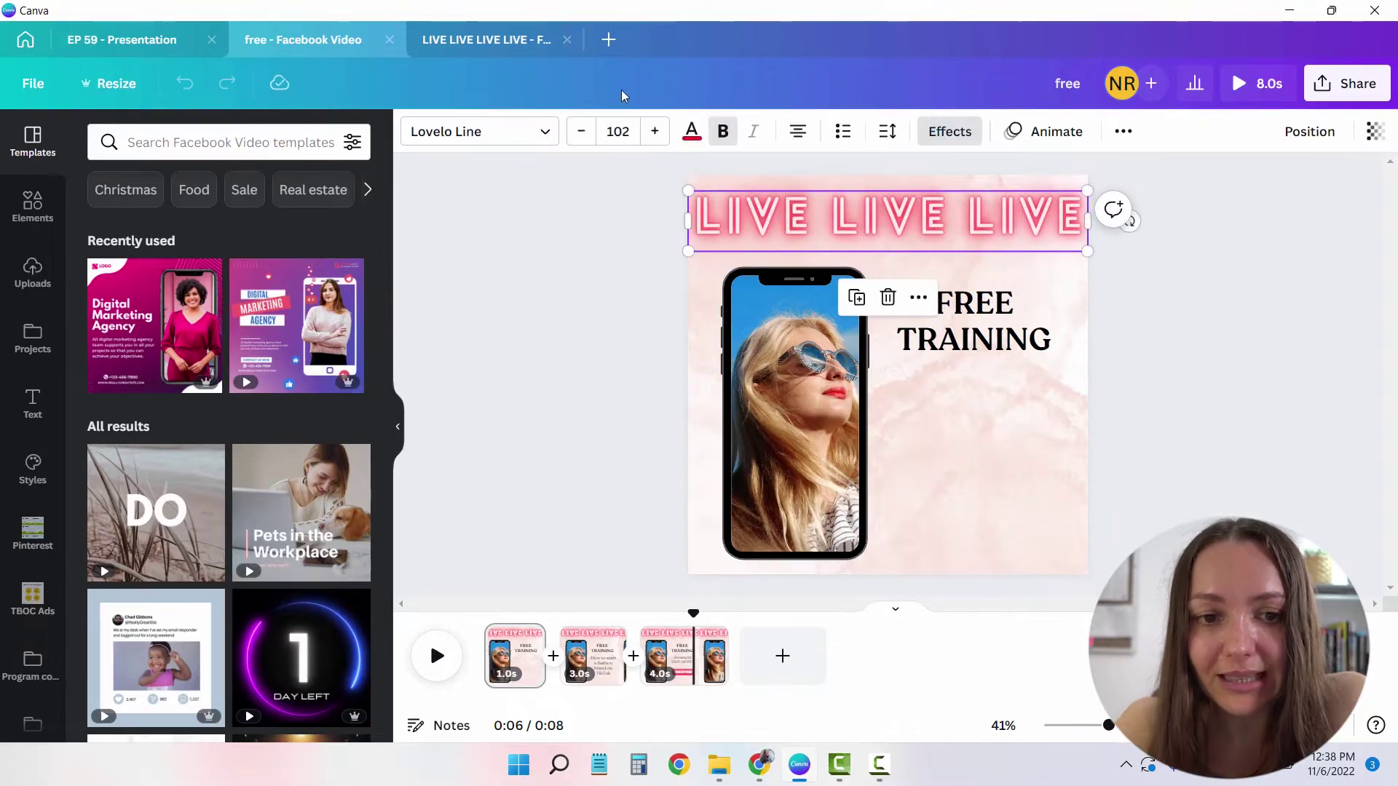
left_click(486, 37)
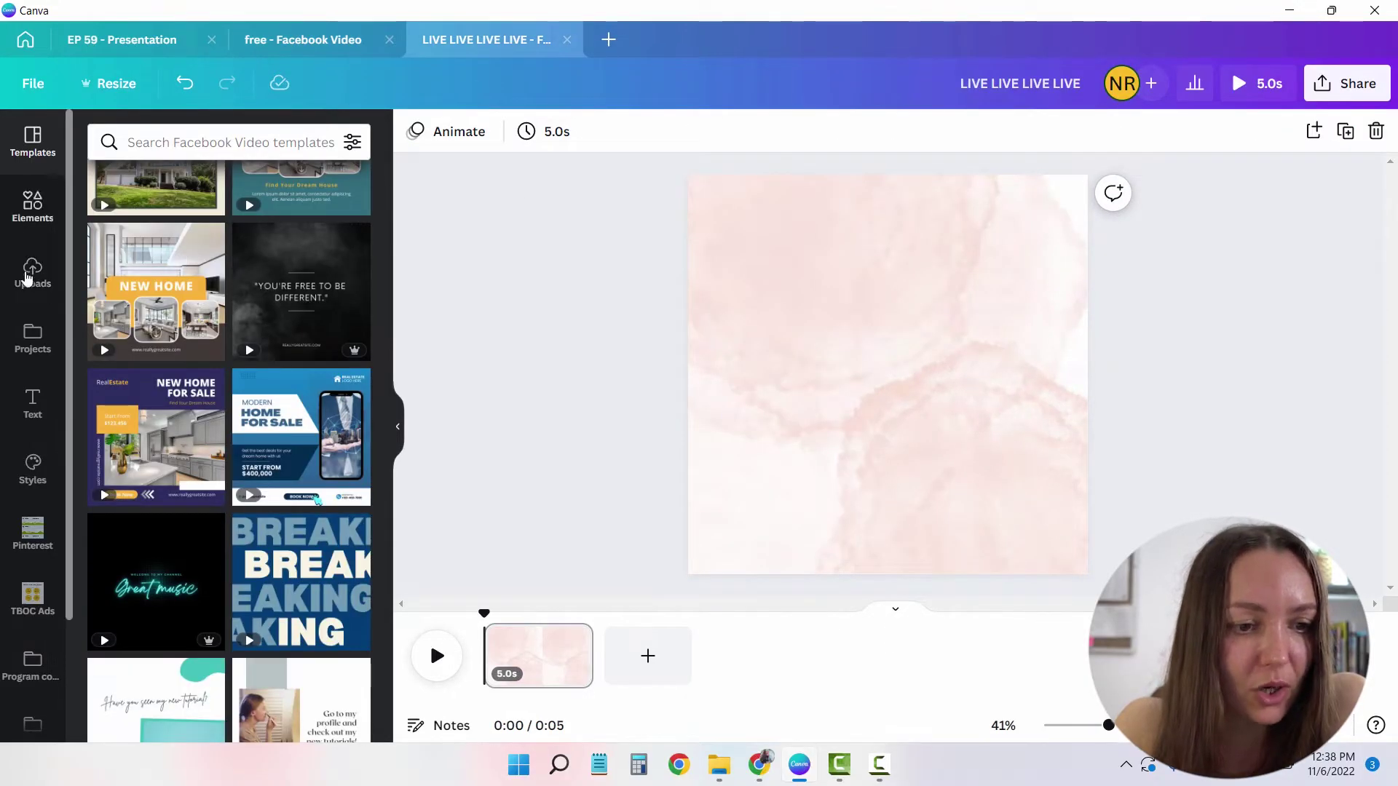
left_click(32, 405)
scroll(269, 349, "down", 8)
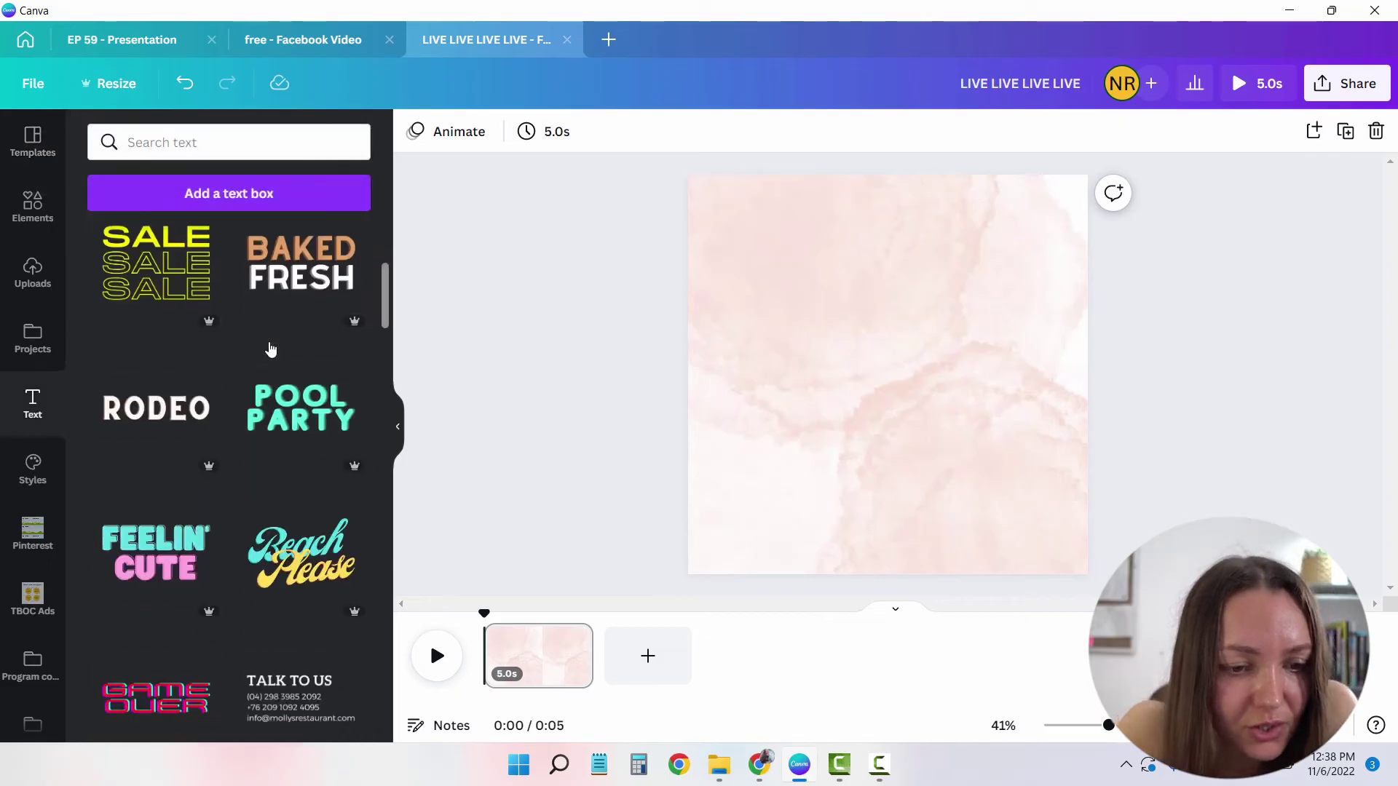
scroll(269, 349, "down", 15)
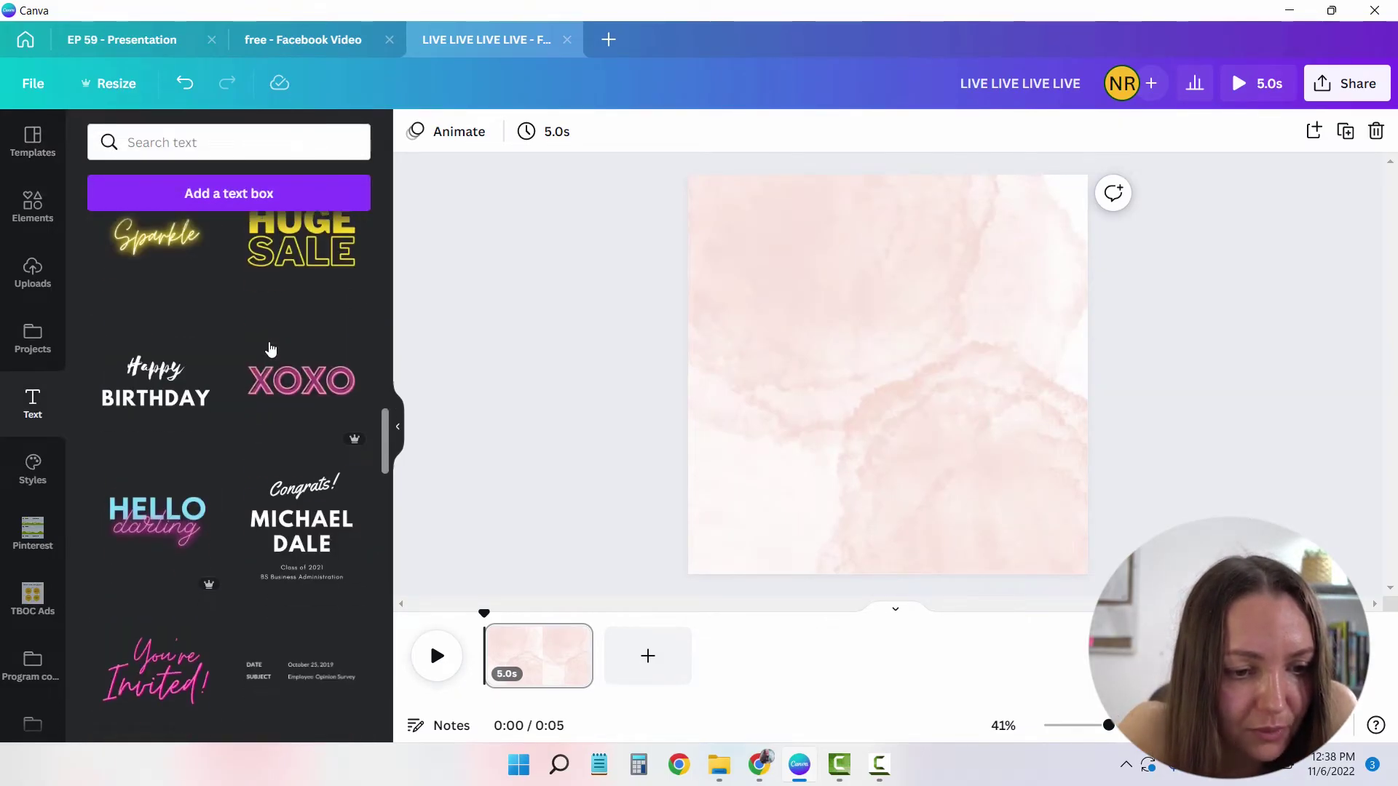
scroll(227, 353, "down", 10)
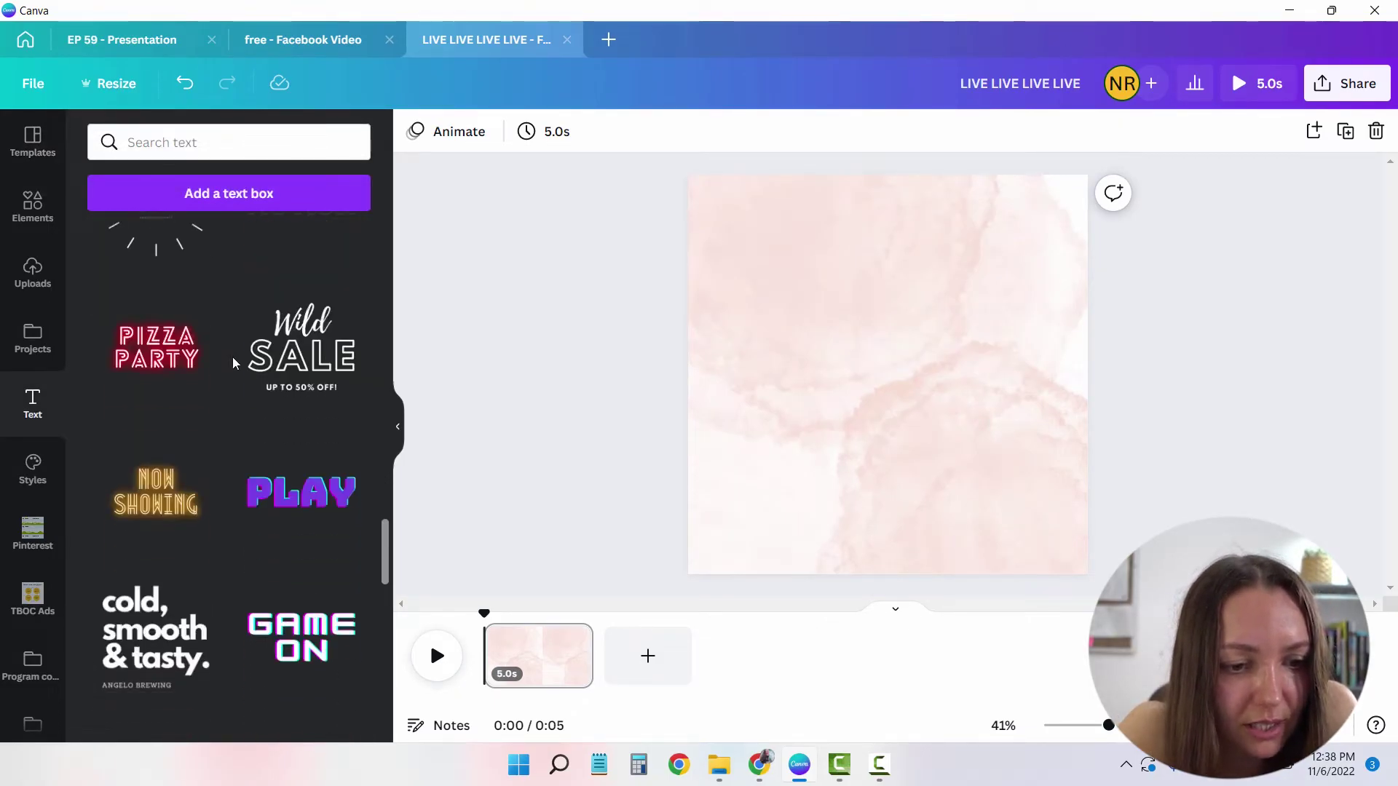
left_click(160, 362)
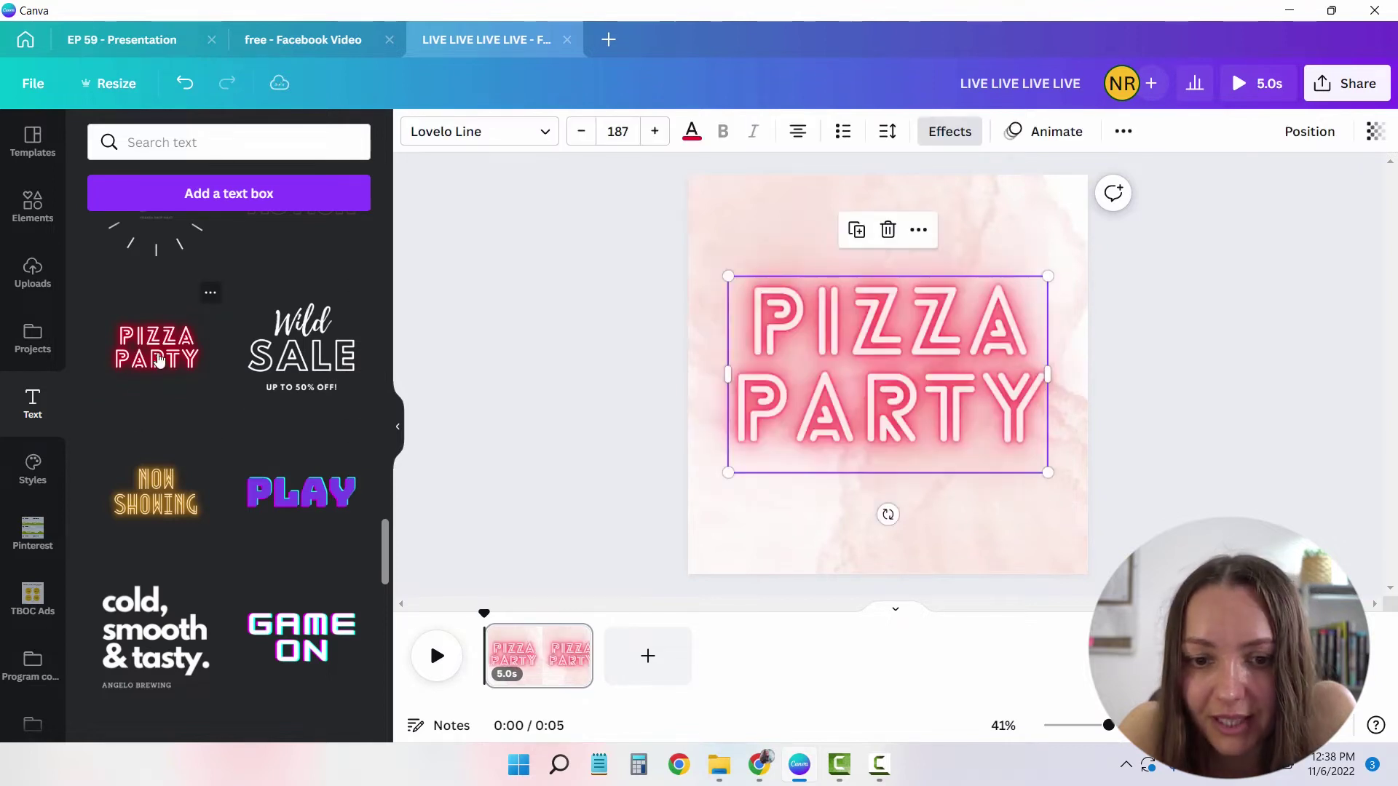
Replace the neon PIZZA PARTY wording with 'LIVE LIVE LIVE'.
double_click(849, 413)
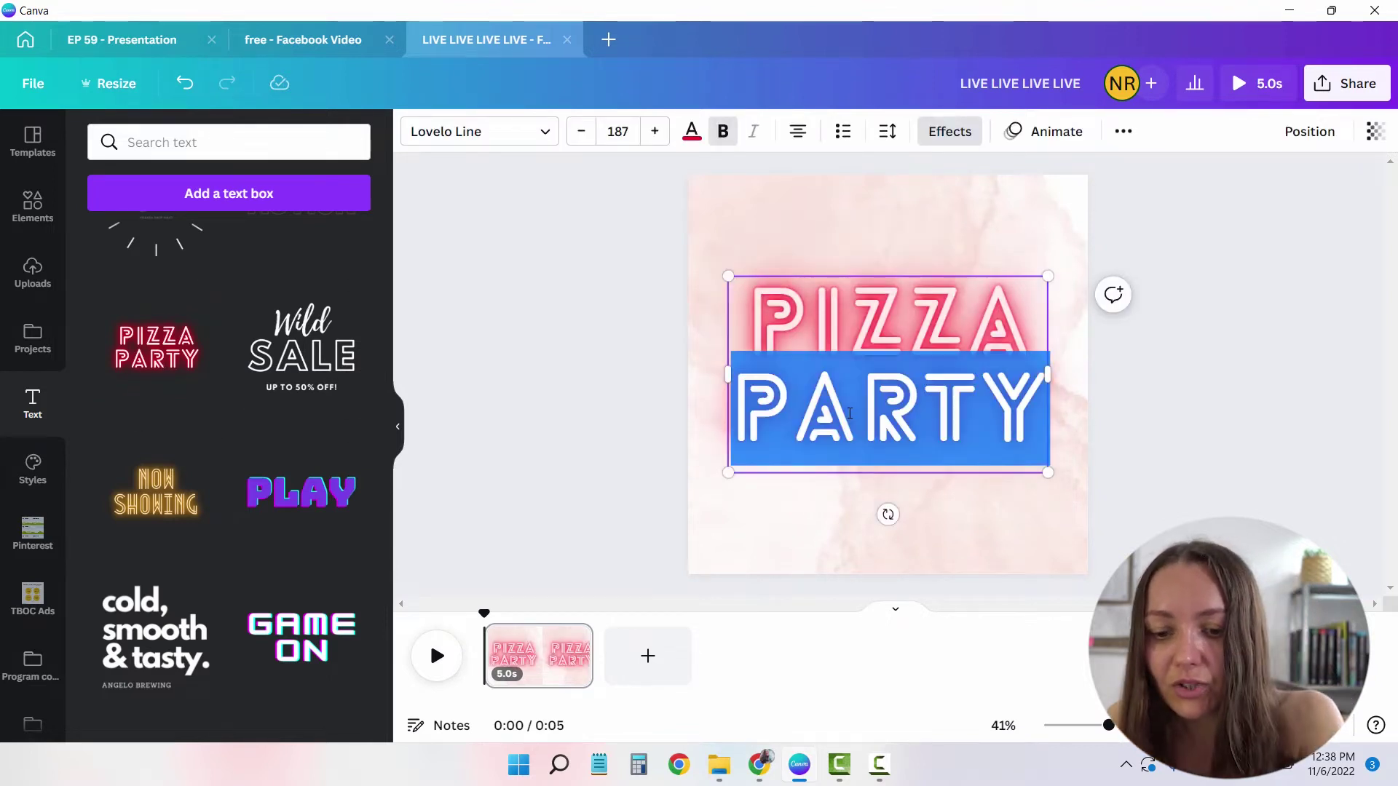
key("BackSpace")
key("BackSpace")
left_click(787, 315)
type("LIVE")
key("Delete")
key("Delete")
key("Delete")
key("Delete")
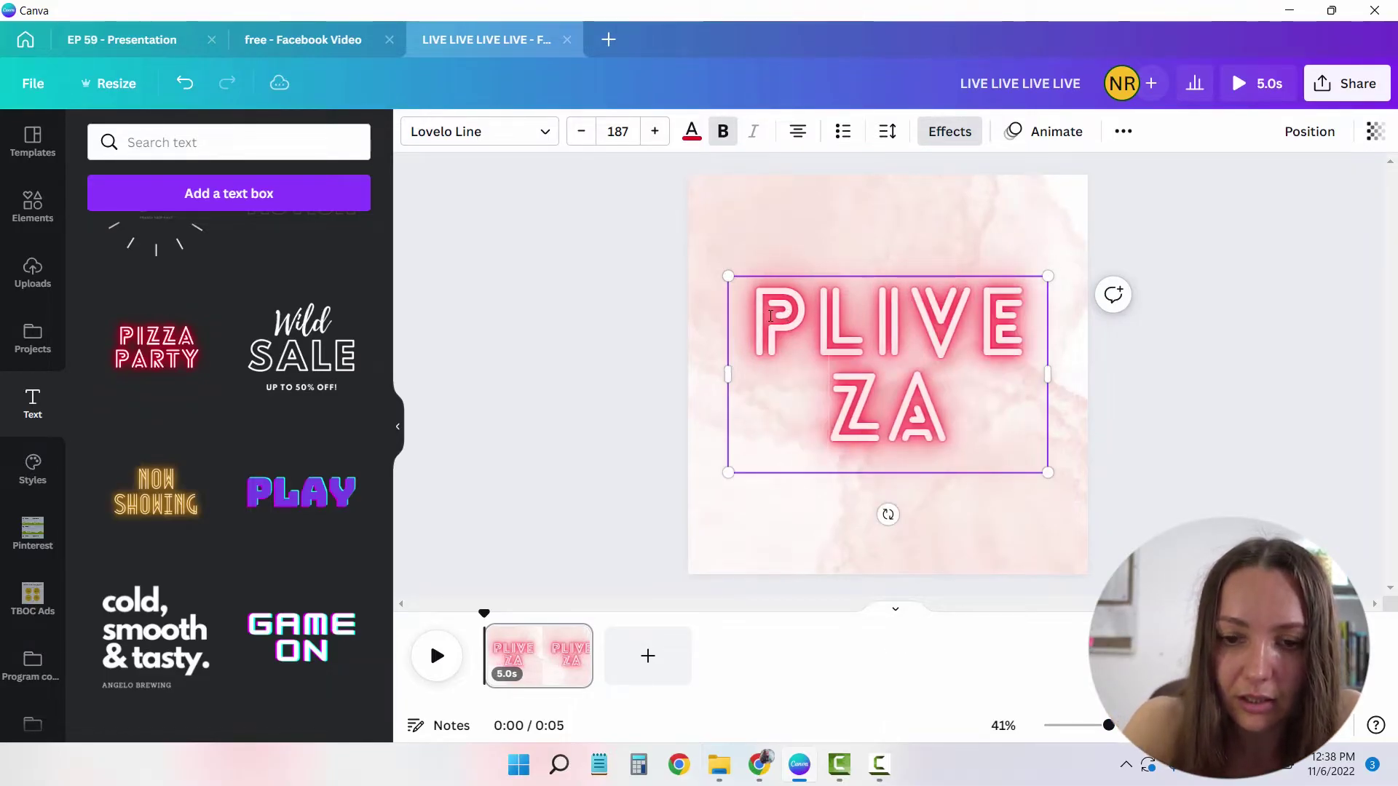
key("BackSpace")
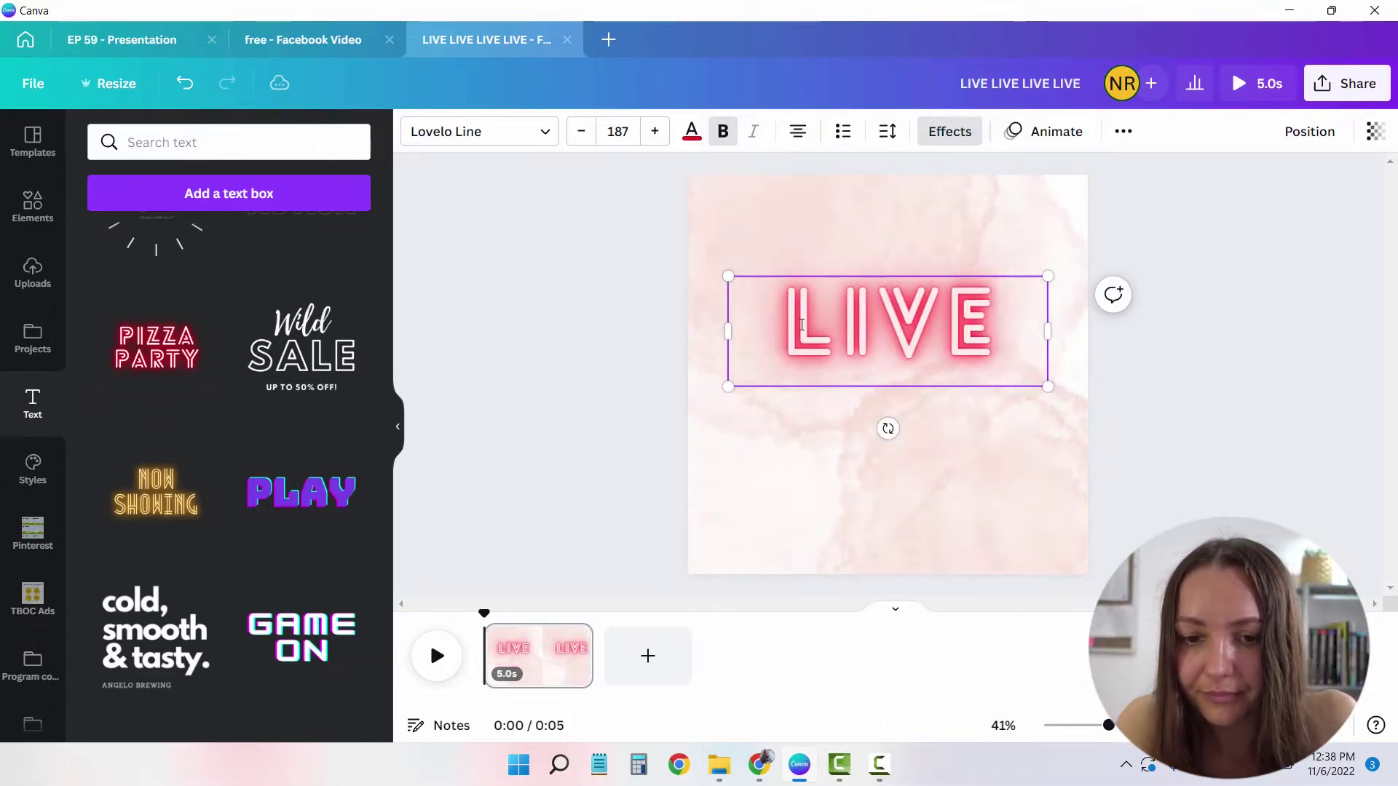
type("LIVE L")
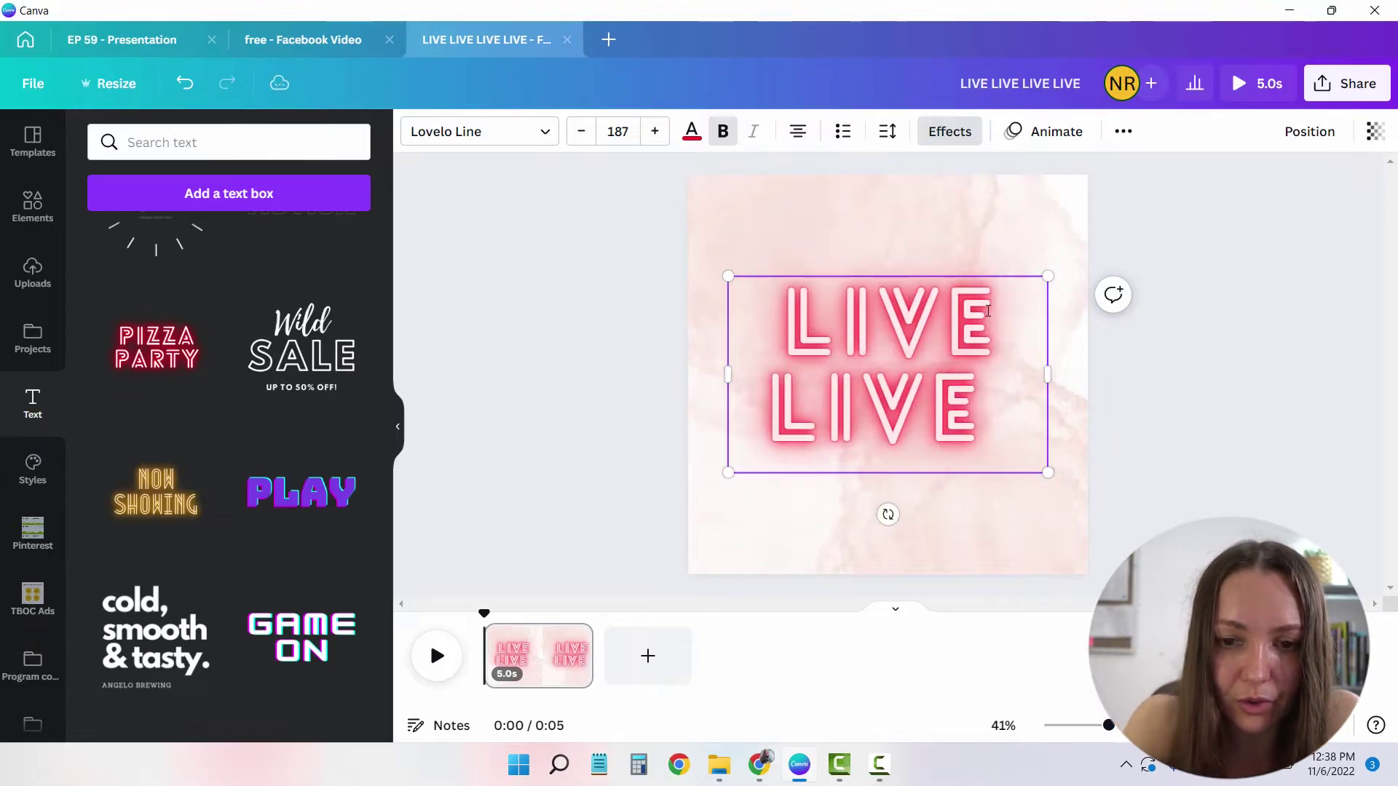
type("IVE")
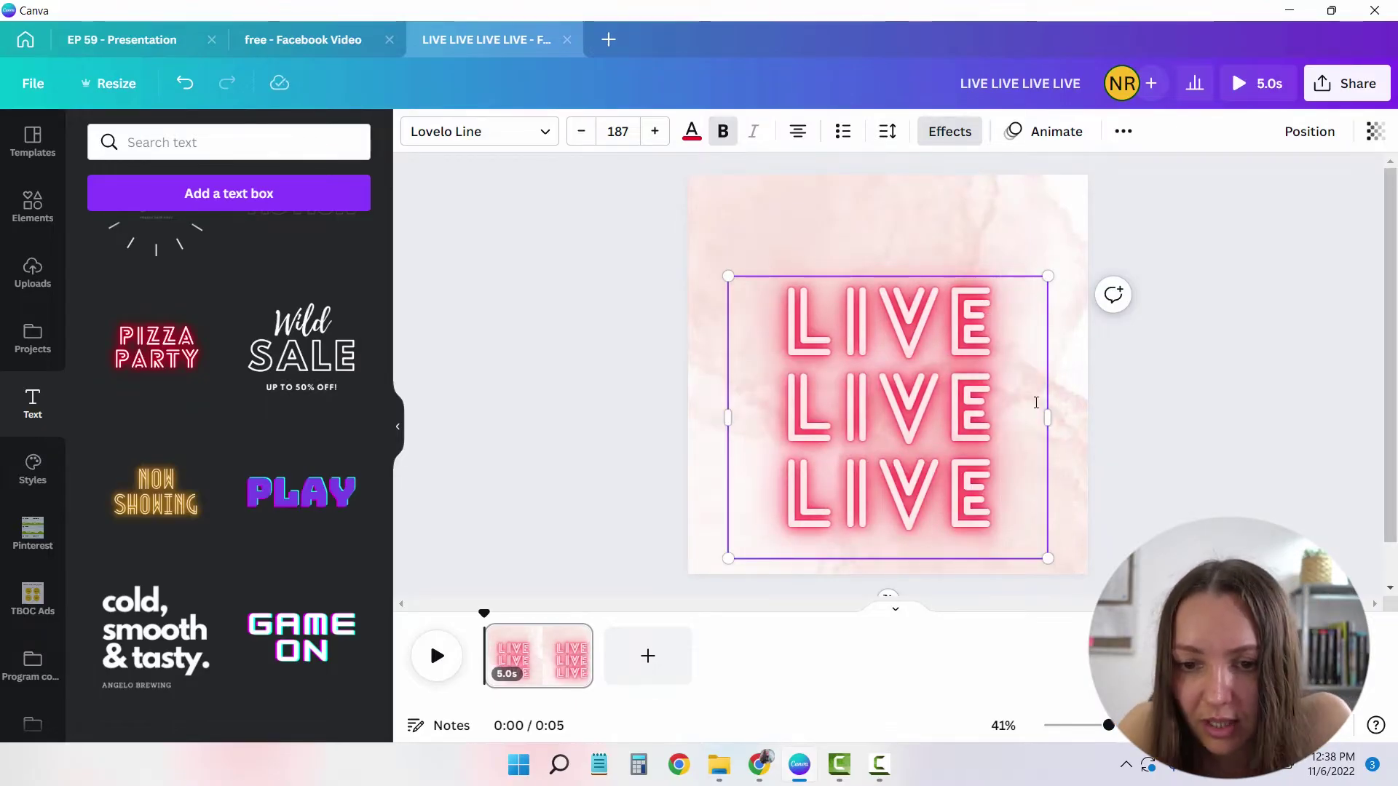
Widen the headline to one line, set it to size 104, and move it to the top.
left_click_drag(1048, 417, 1383, 411)
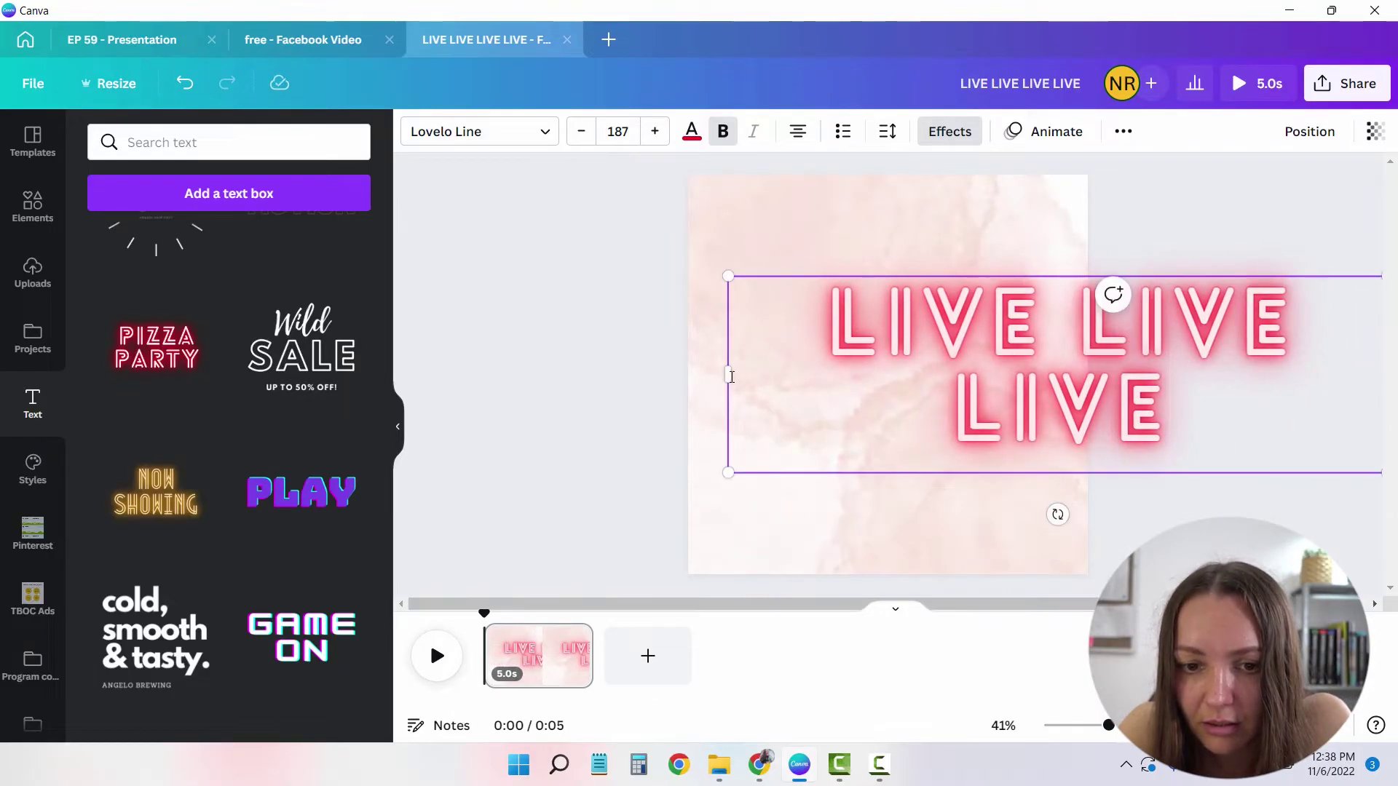
left_click_drag(728, 376, 549, 359)
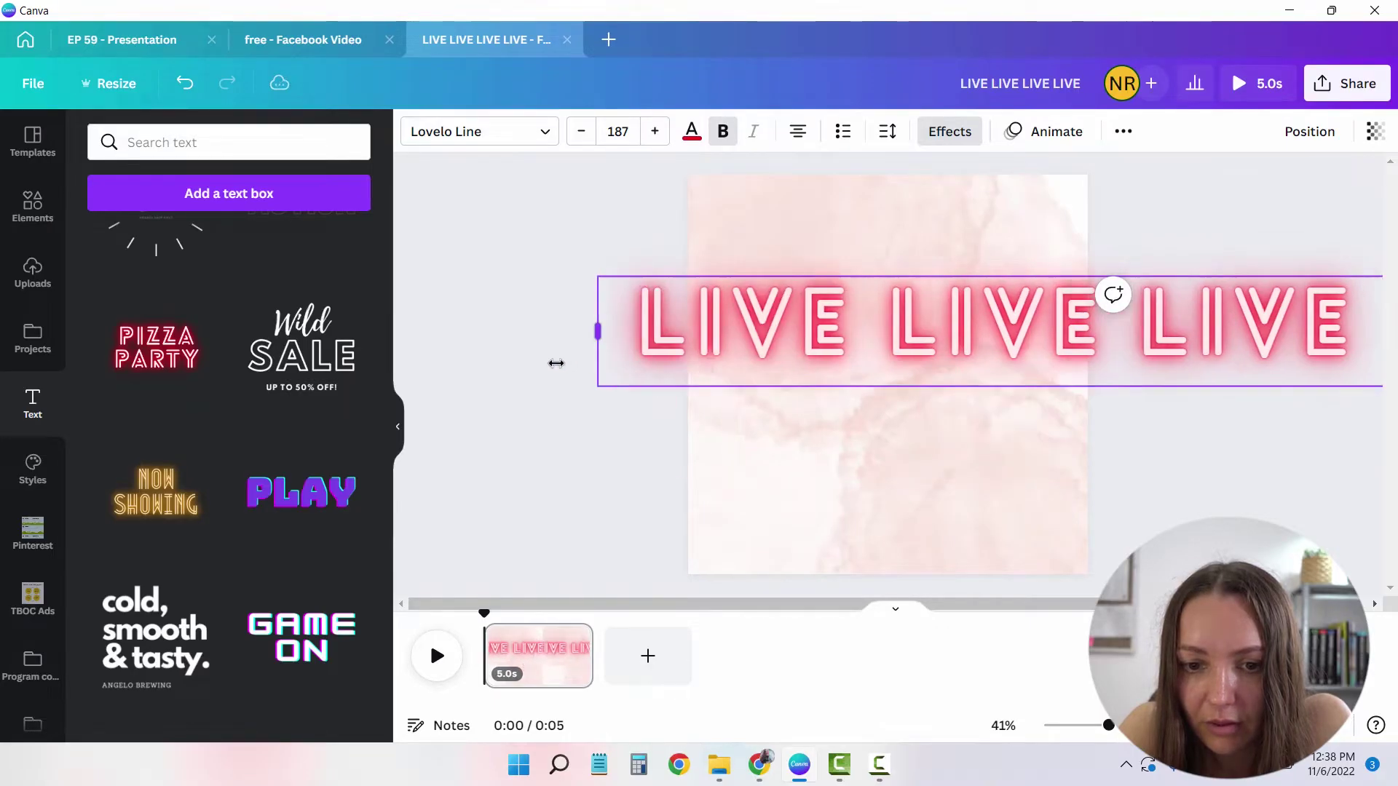
left_click(807, 340)
left_click(624, 135)
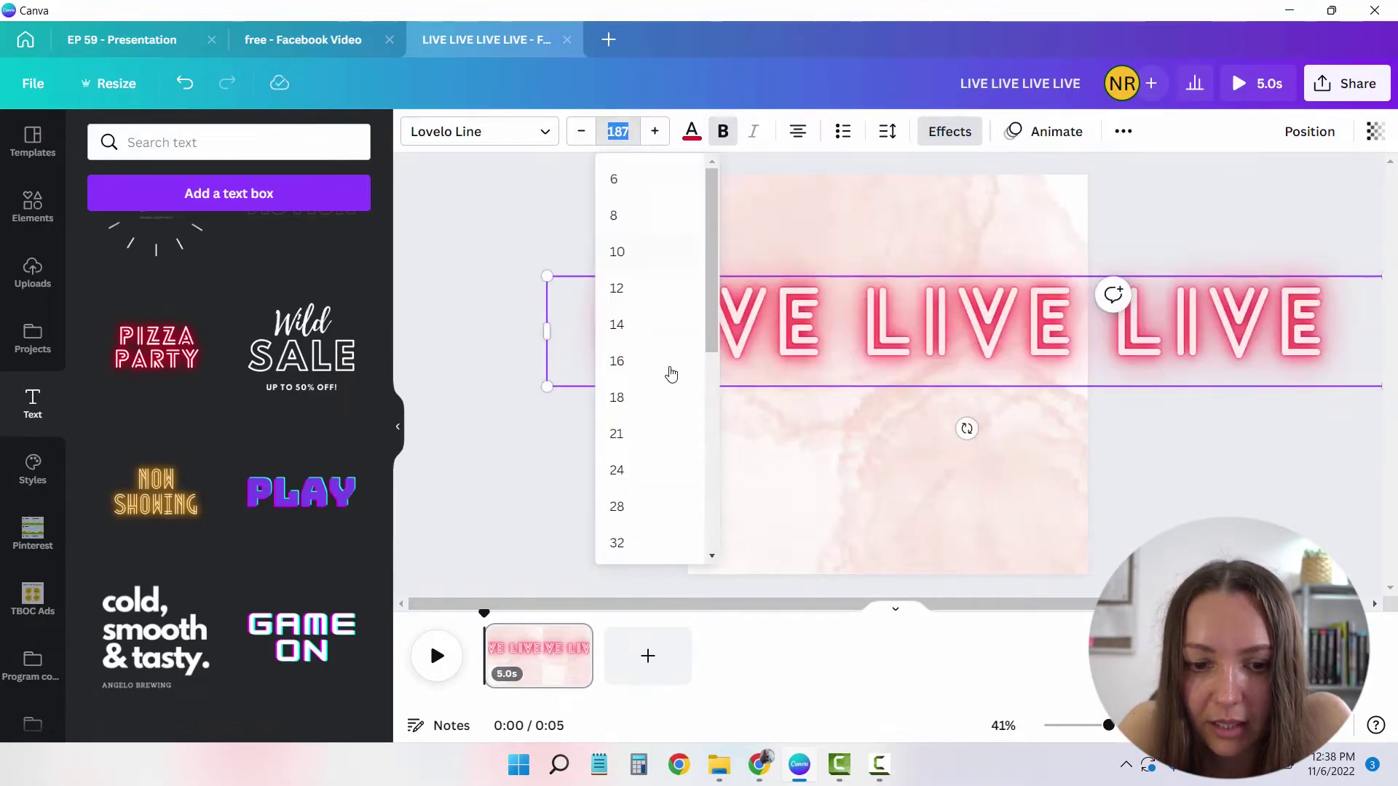
scroll(655, 408, "down", 5)
left_click(624, 466)
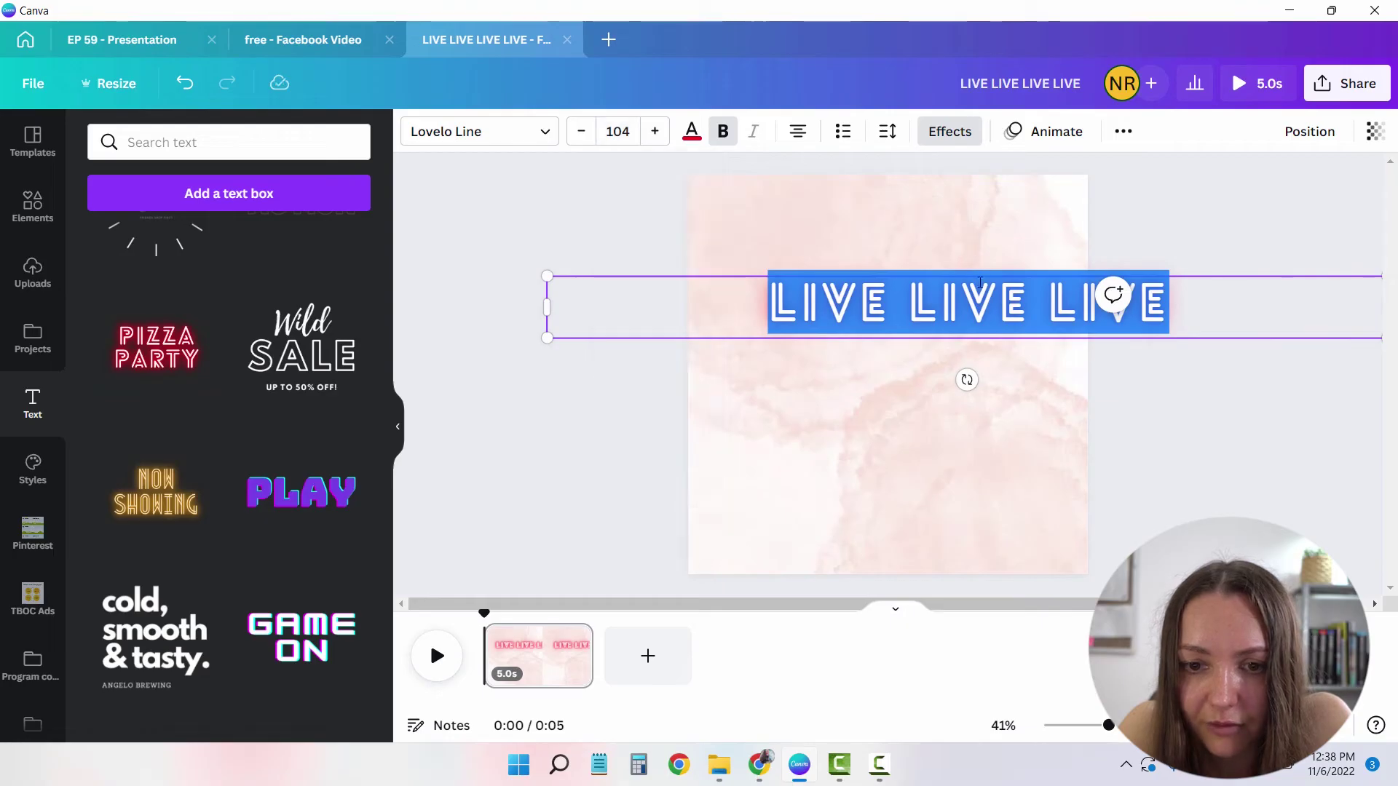
left_click_drag(587, 290, 508, 199)
Compare the new headline against the free - Facebook Video reference page.
left_click(1115, 352)
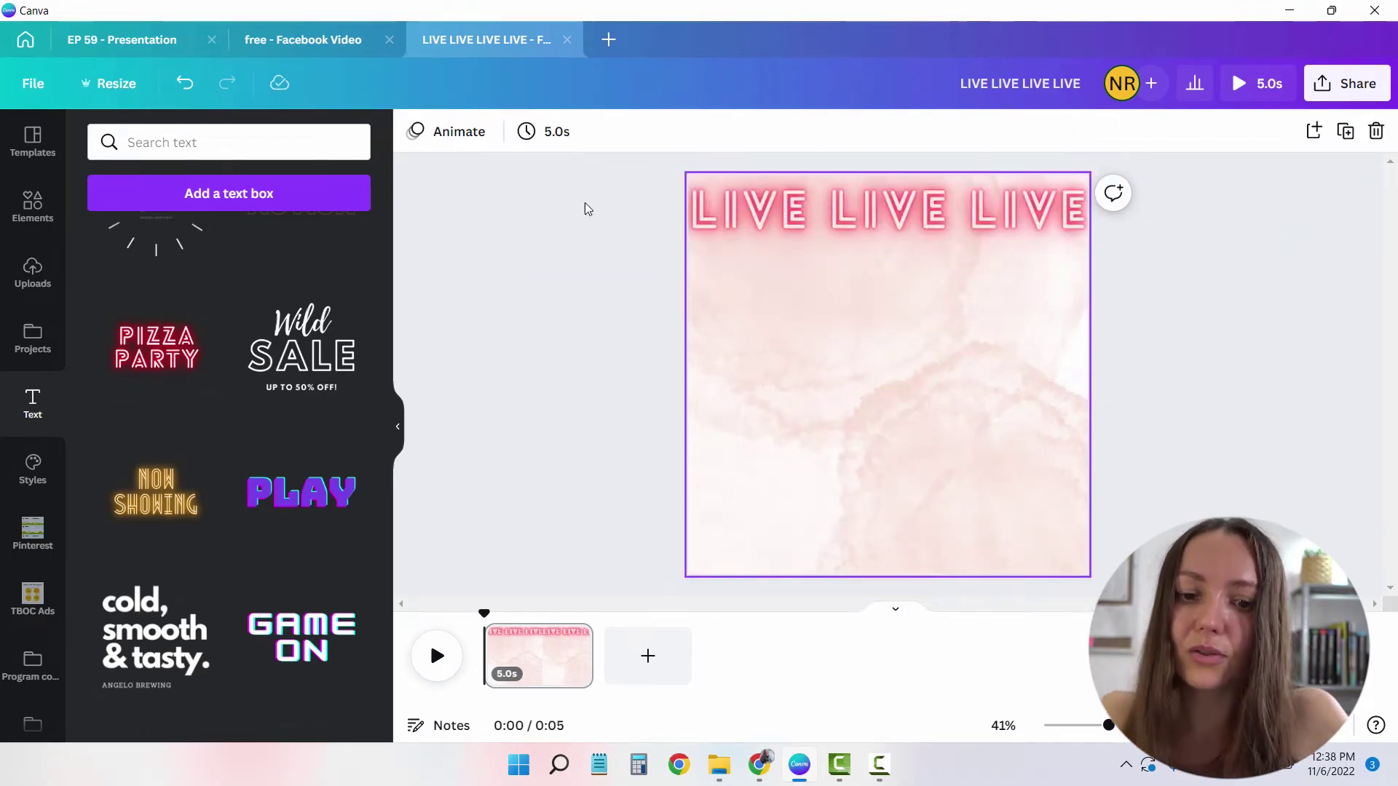
left_click(324, 43)
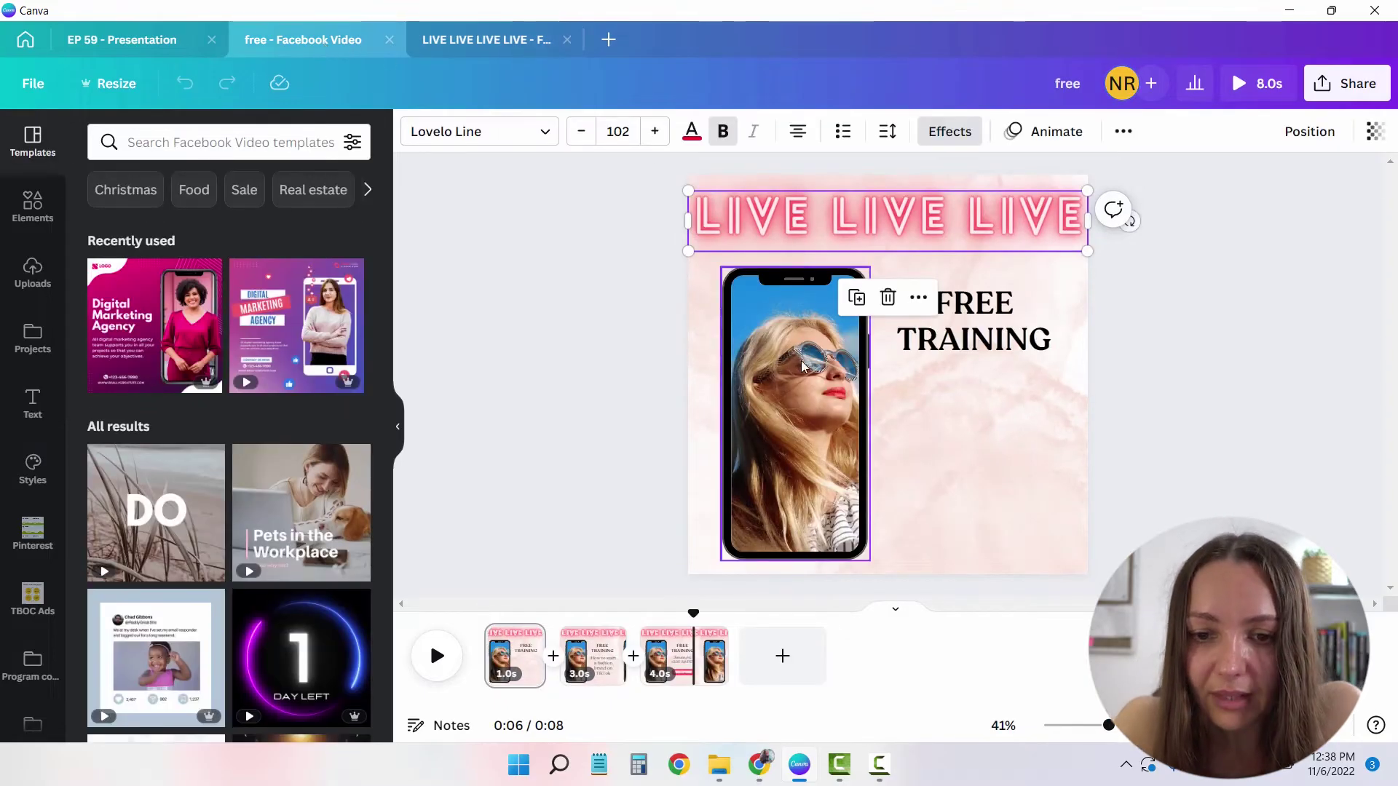
left_click(625, 402)
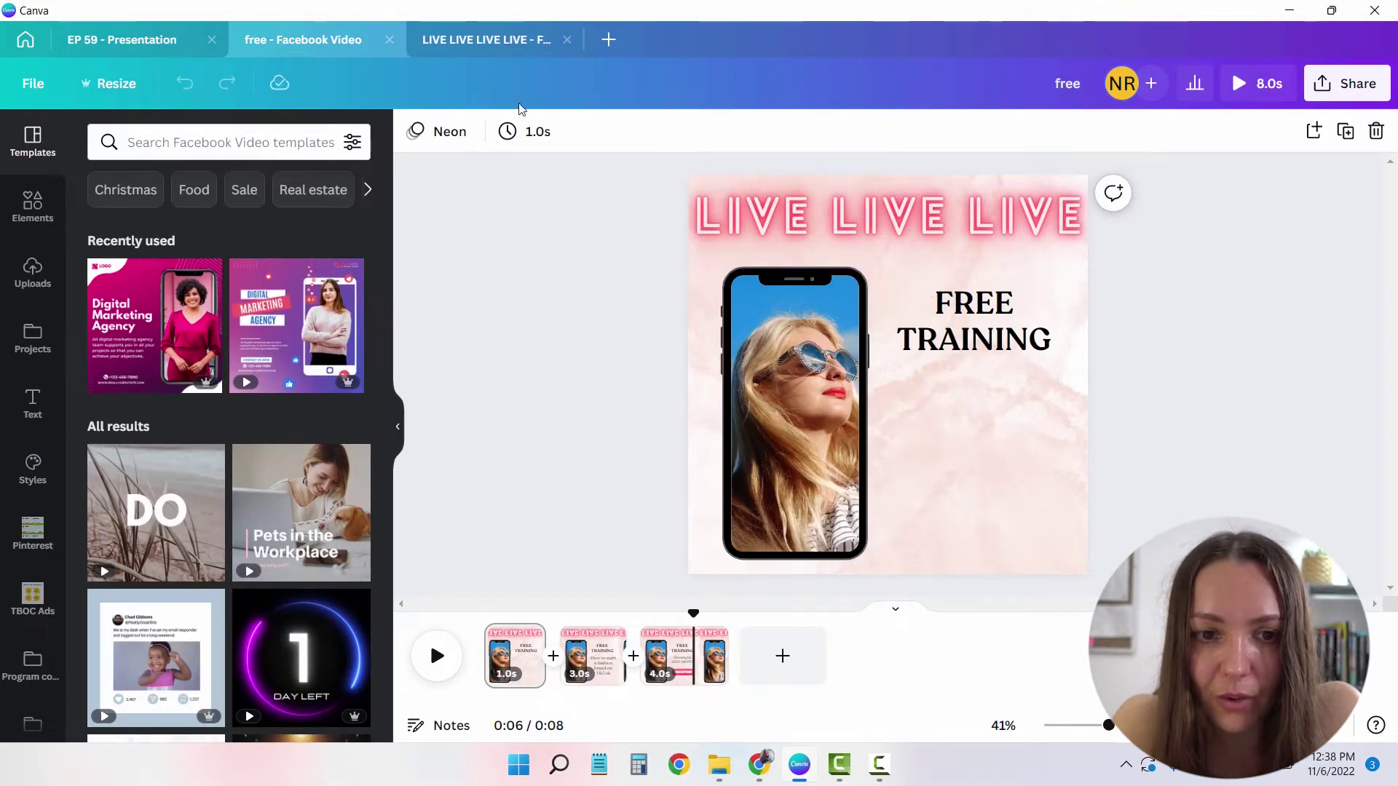
left_click(495, 42)
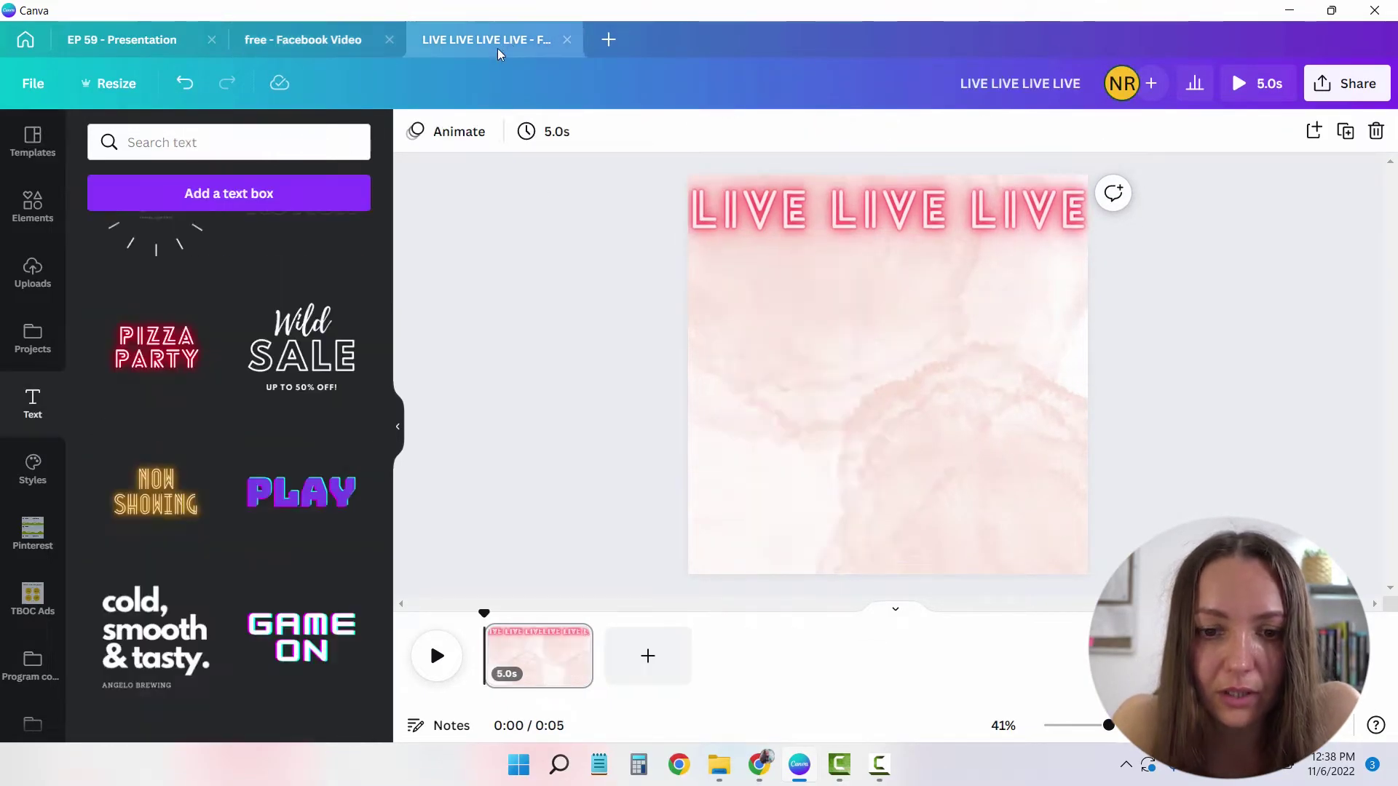
Clear the 'background' search in Elements and show all frames.
left_click(26, 215)
scroll(218, 365, "down", 3)
scroll(207, 342, "up", 3)
left_click(320, 142)
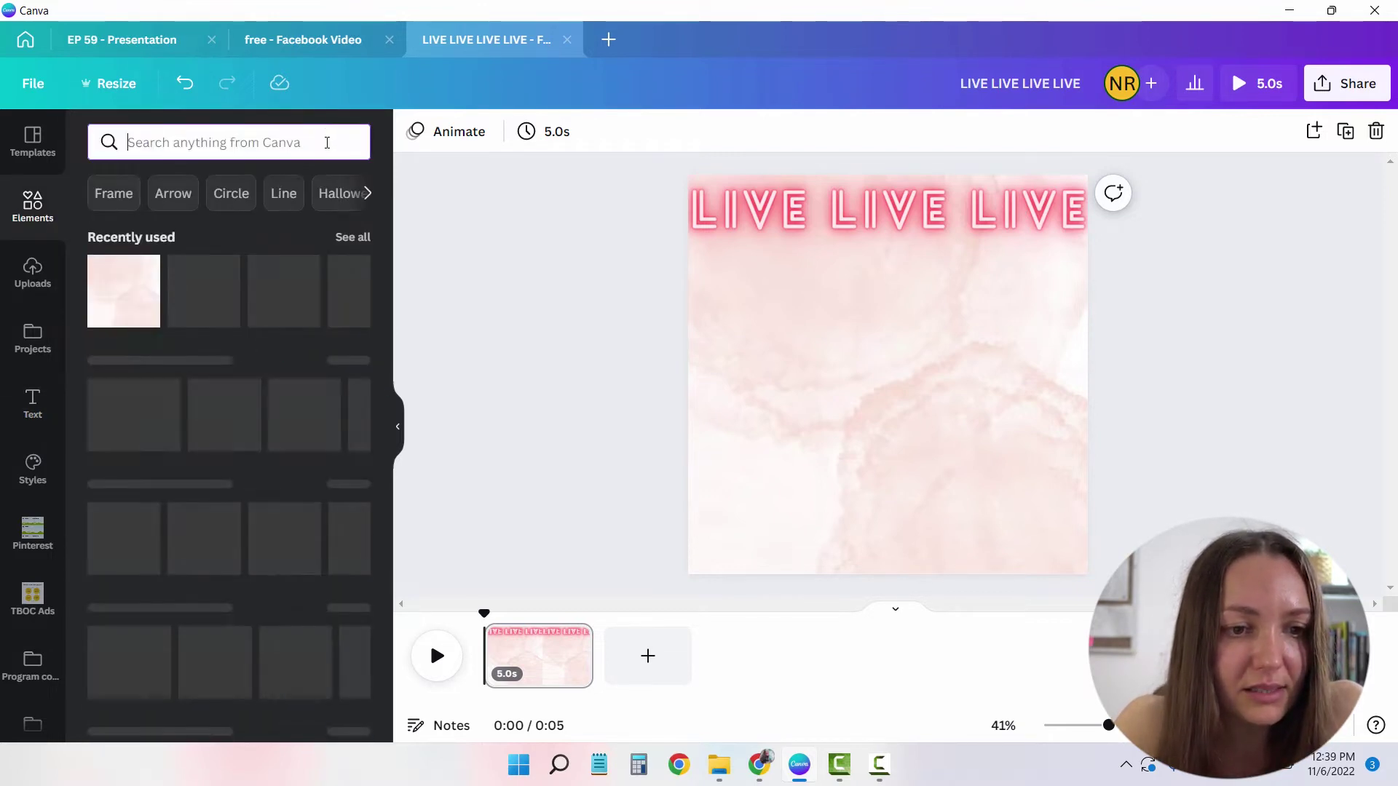
scroll(180, 294, "down", 13)
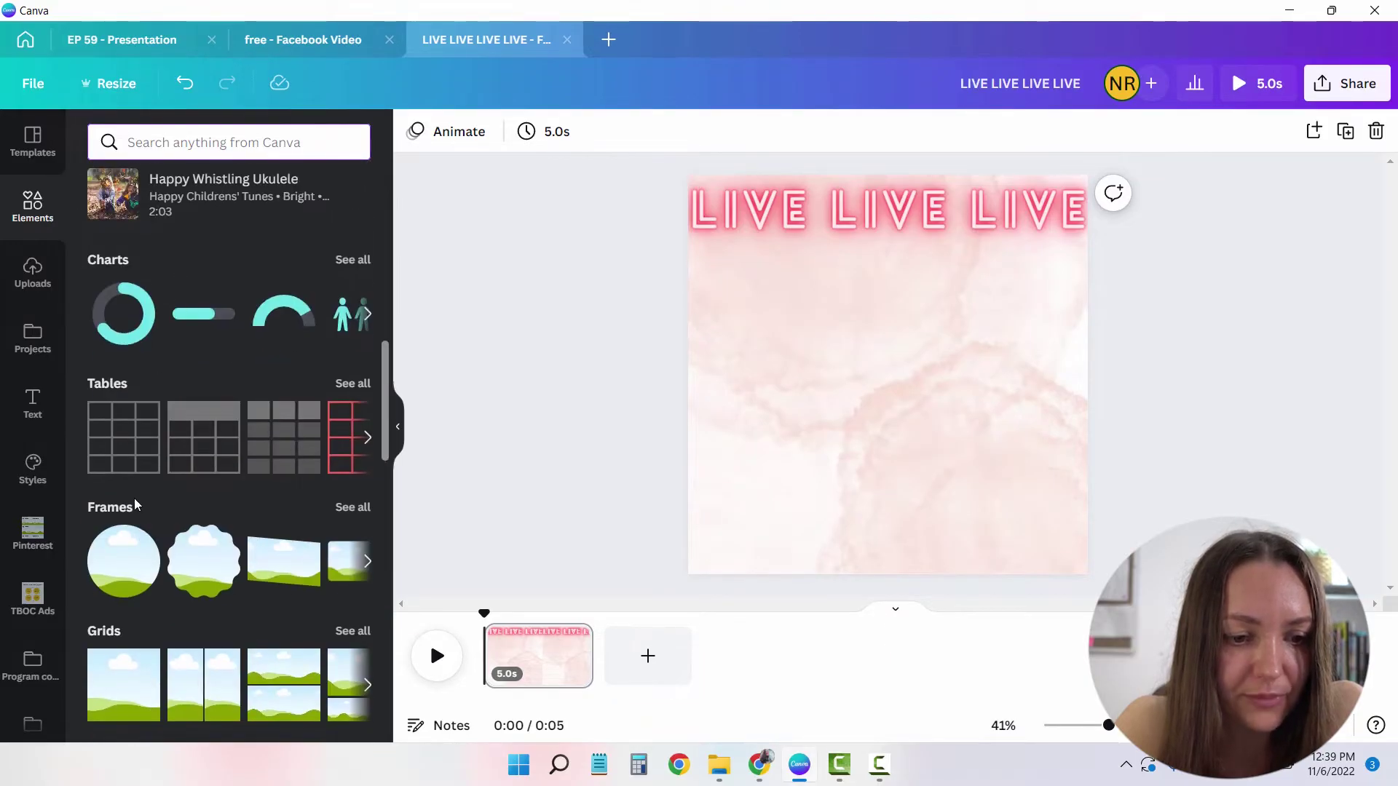
left_click(345, 509)
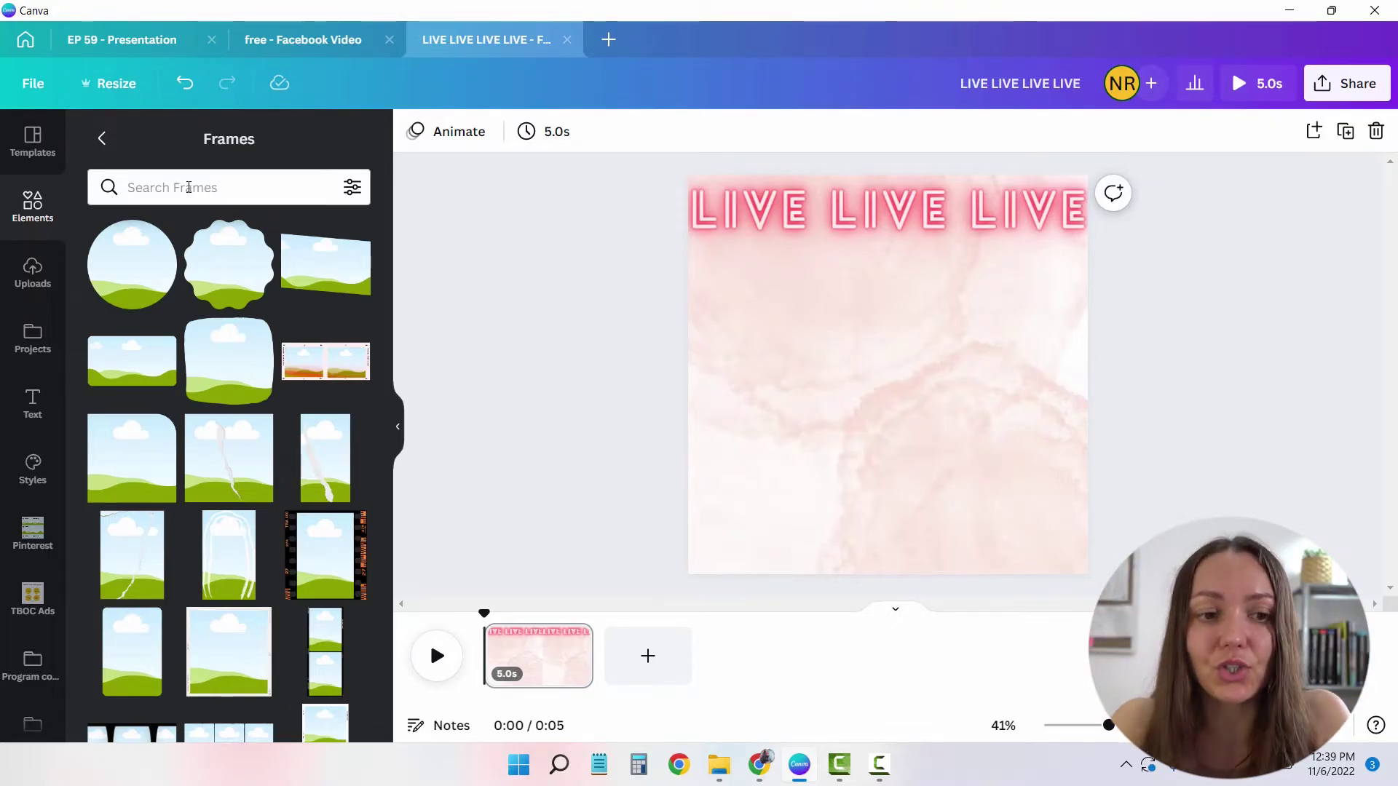
Search frames for 'PHONE', add the first phone frame, and enlarge it toward the left.
left_click(202, 184)
type("PHONE")
key("Return")
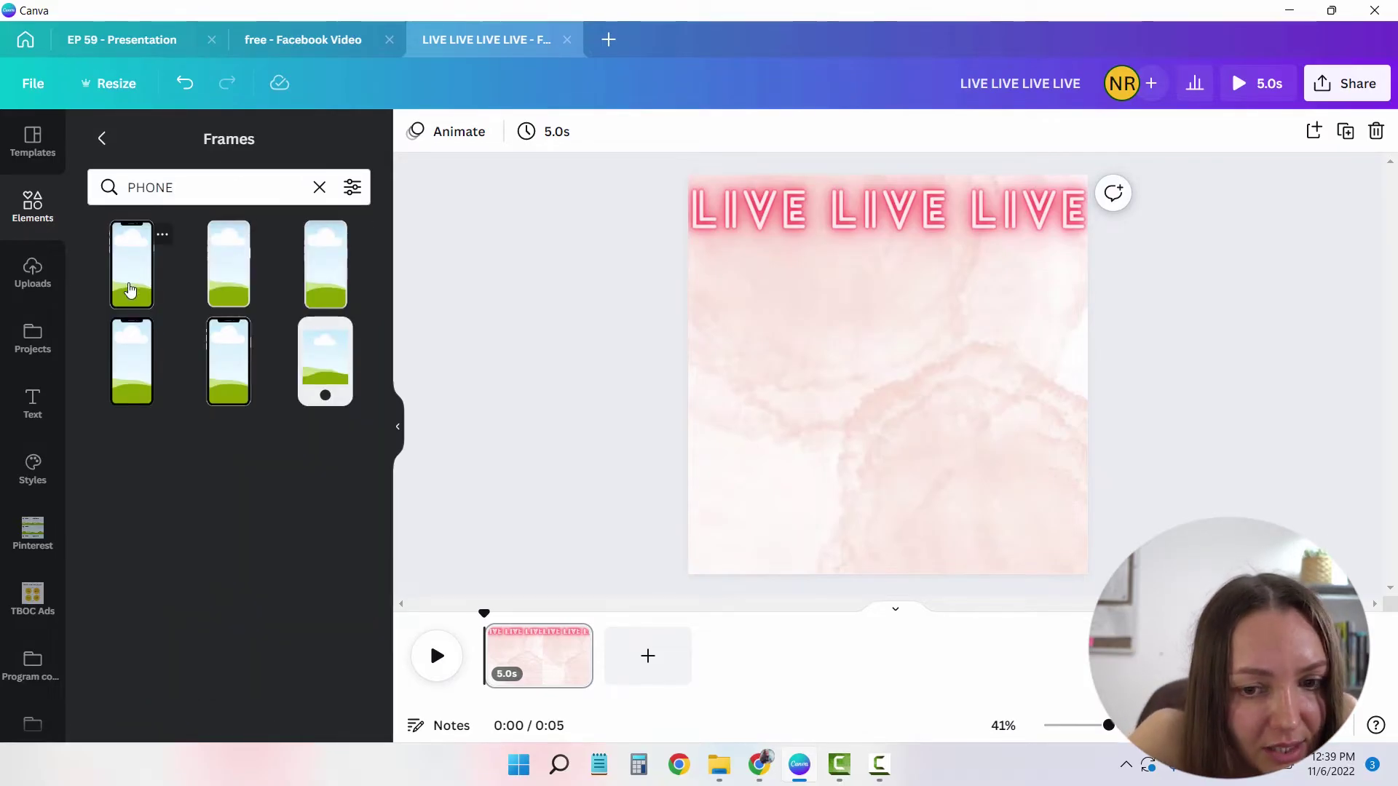
left_click(138, 298)
left_click_drag(836, 476, 791, 452)
left_click(303, 39)
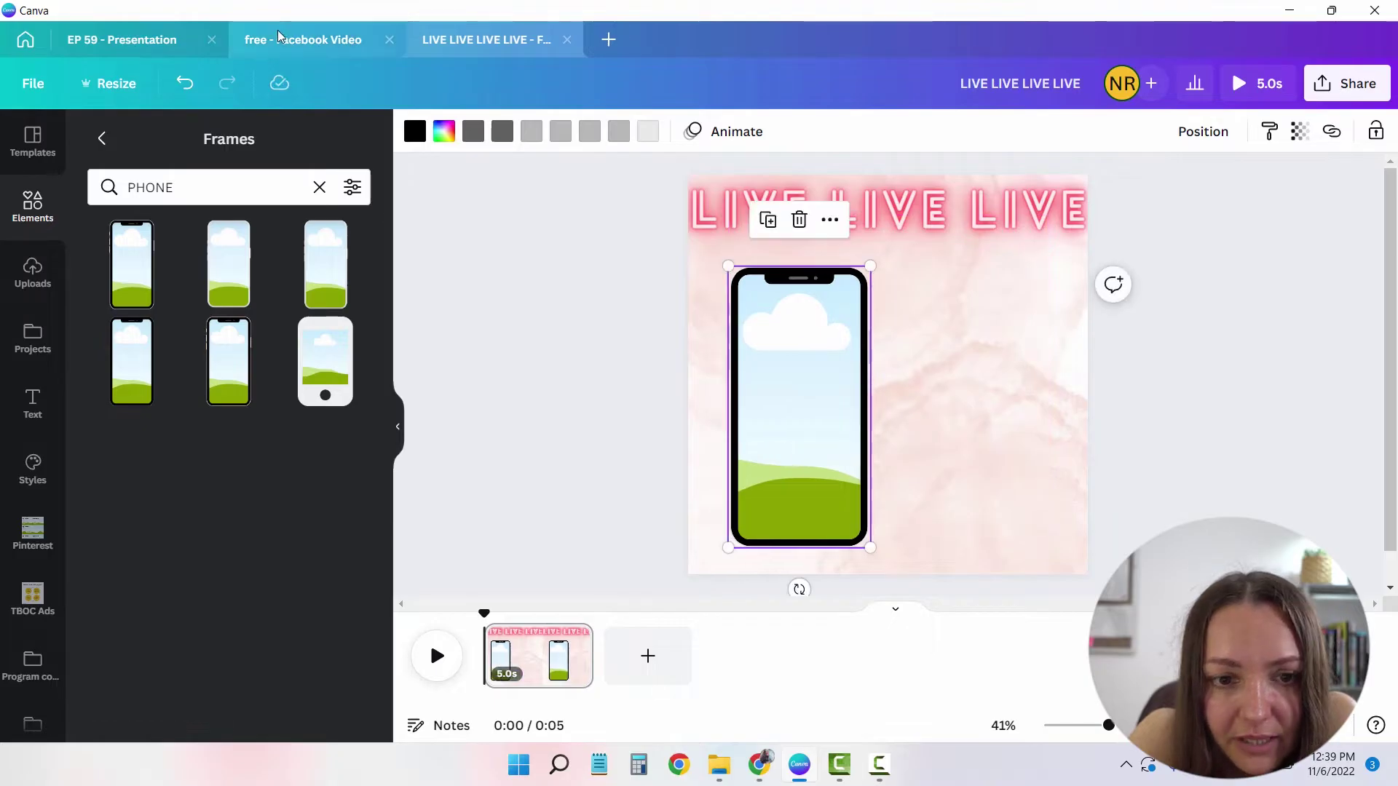
left_click(519, 39)
left_click(645, 422)
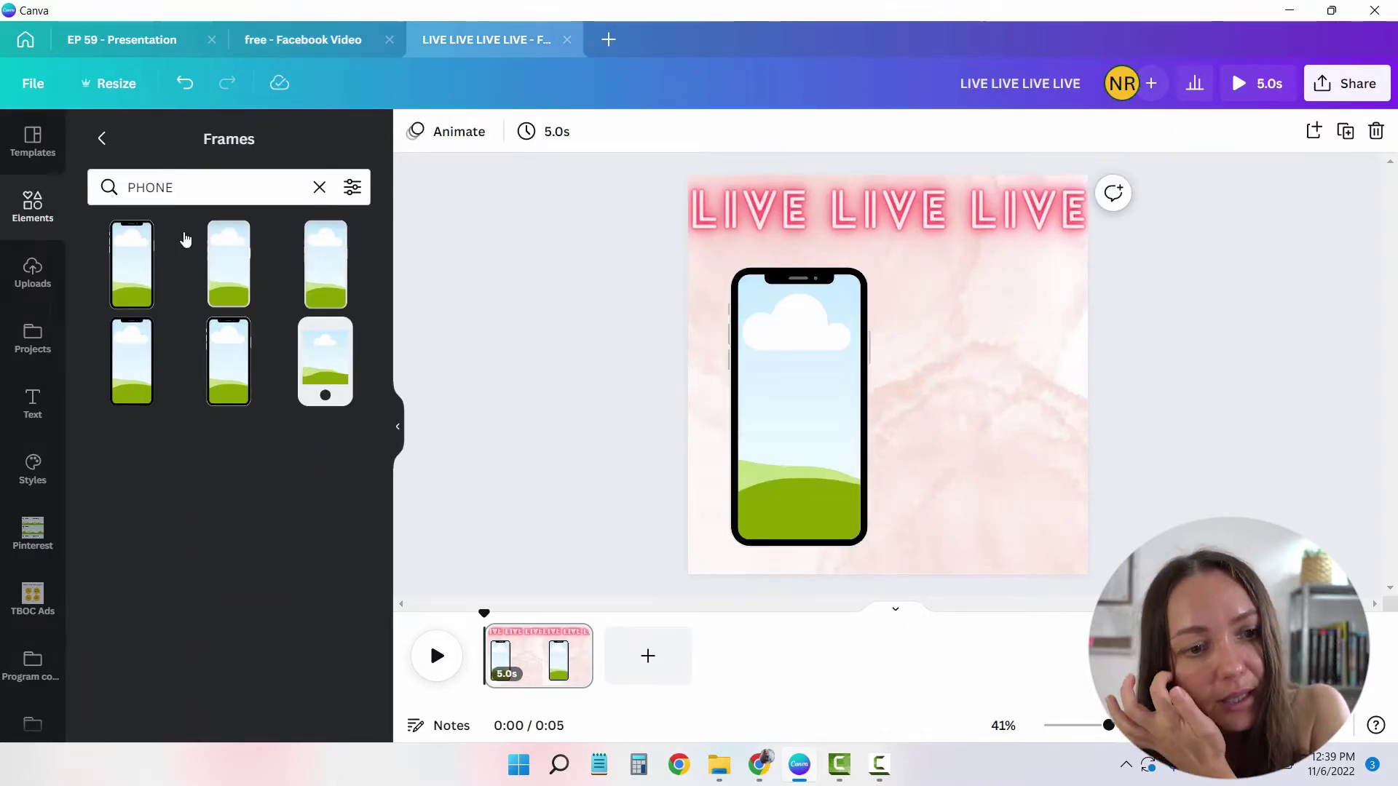
Clear the PHONE search and search the elements library for 'woman'.
left_click(319, 188)
left_click(102, 139)
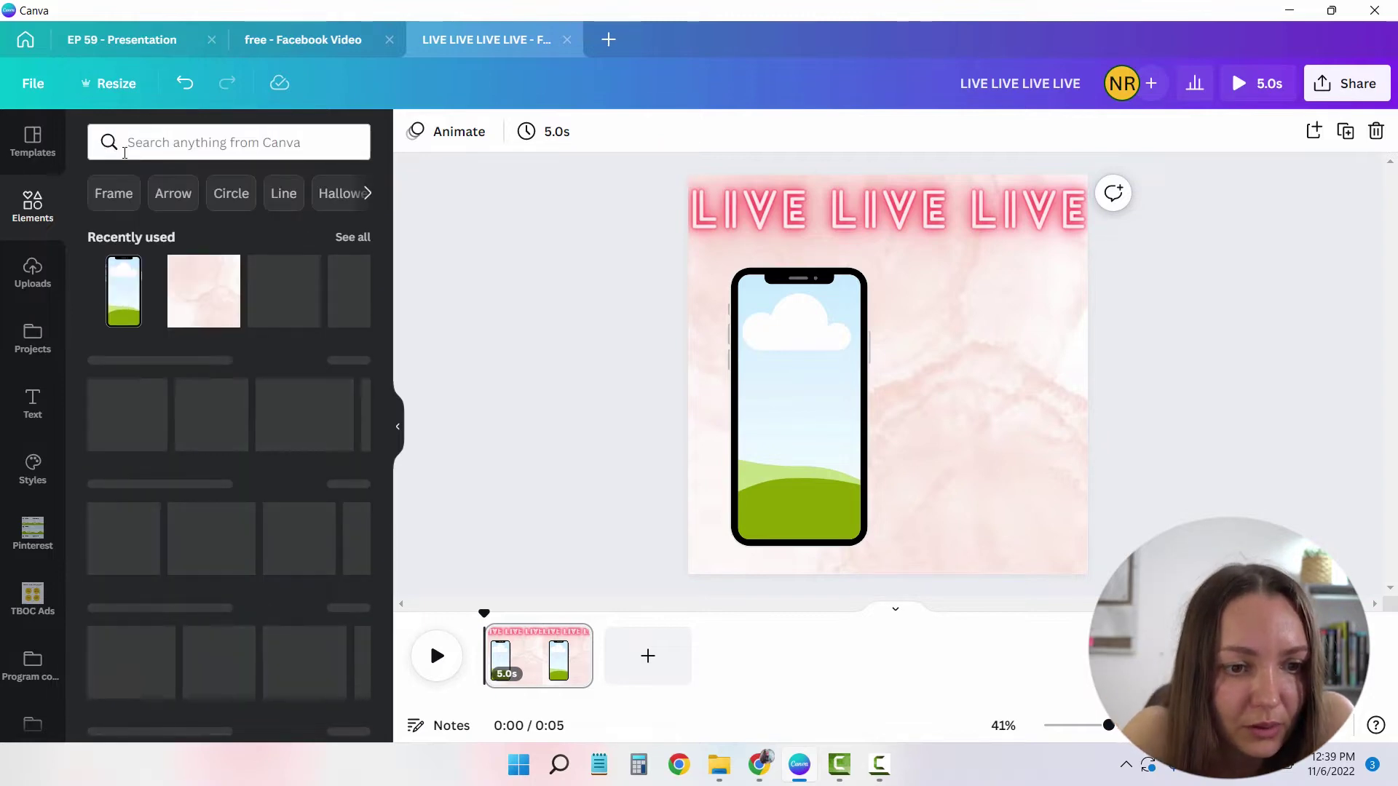
scroll(217, 296, "down", 4)
scroll(217, 296, "down", 4)
scroll(215, 290, "up", 8)
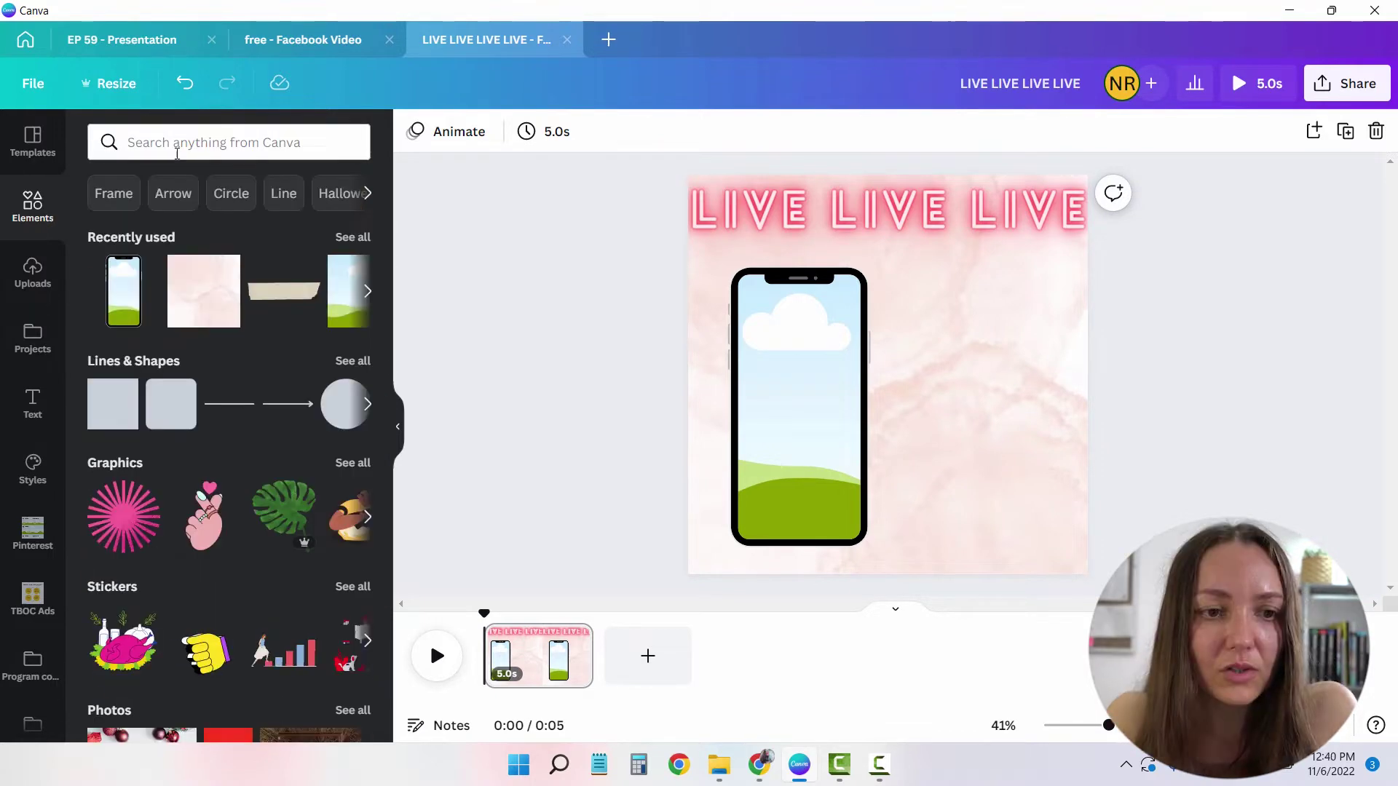
left_click(200, 143)
type("woman")
key("Return")
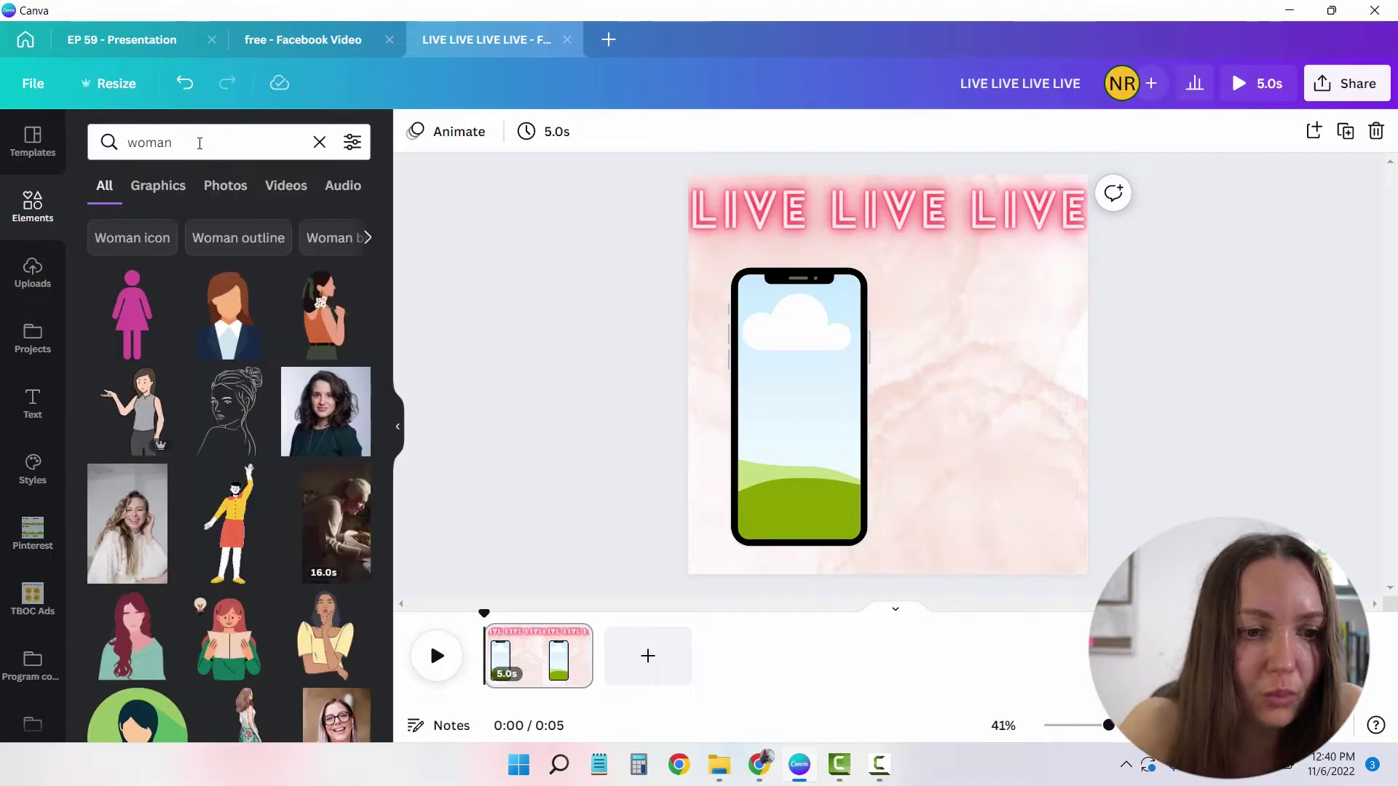
Drop the woman-at-sunset photo into the phone frame and nudge the frame slightly left.
scroll(216, 386, "down", 2)
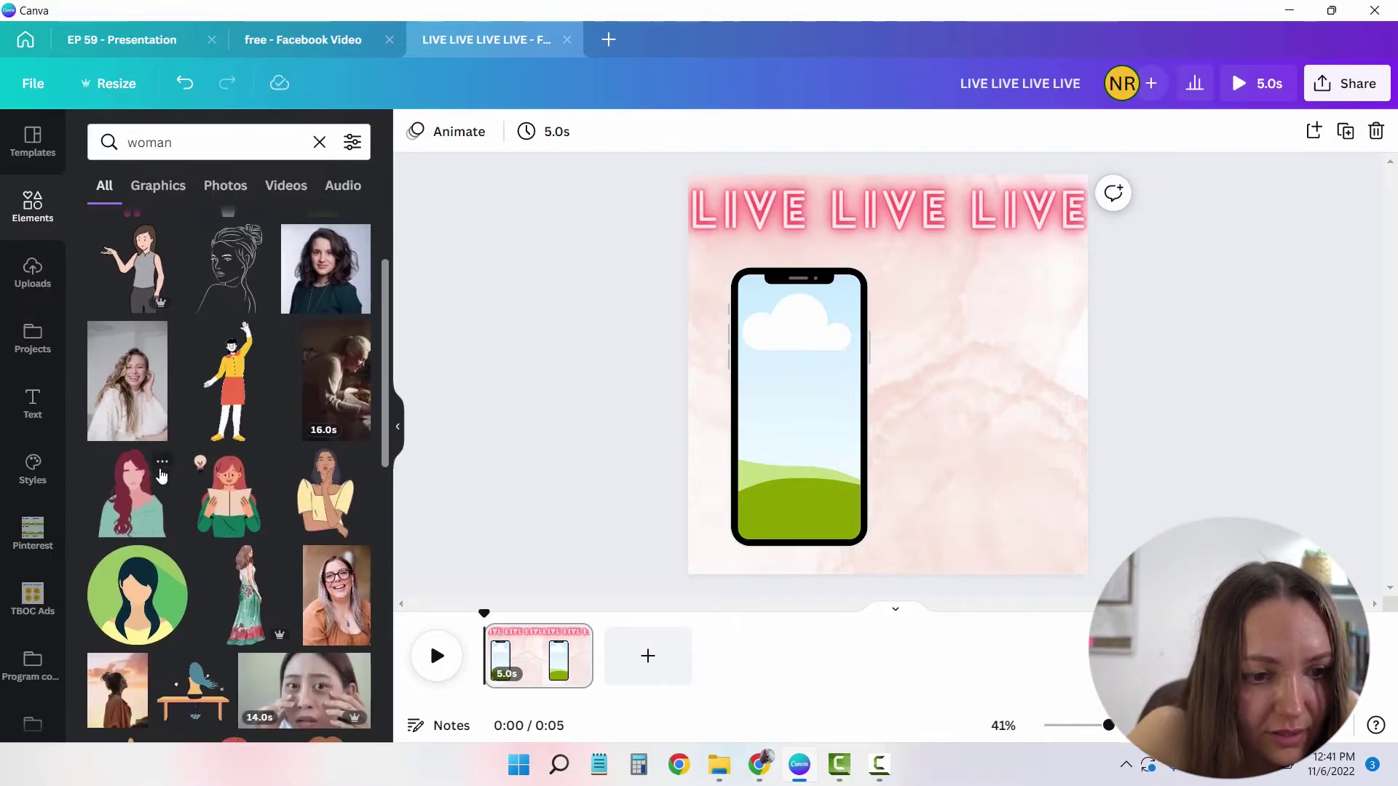
left_click_drag(121, 701, 772, 397)
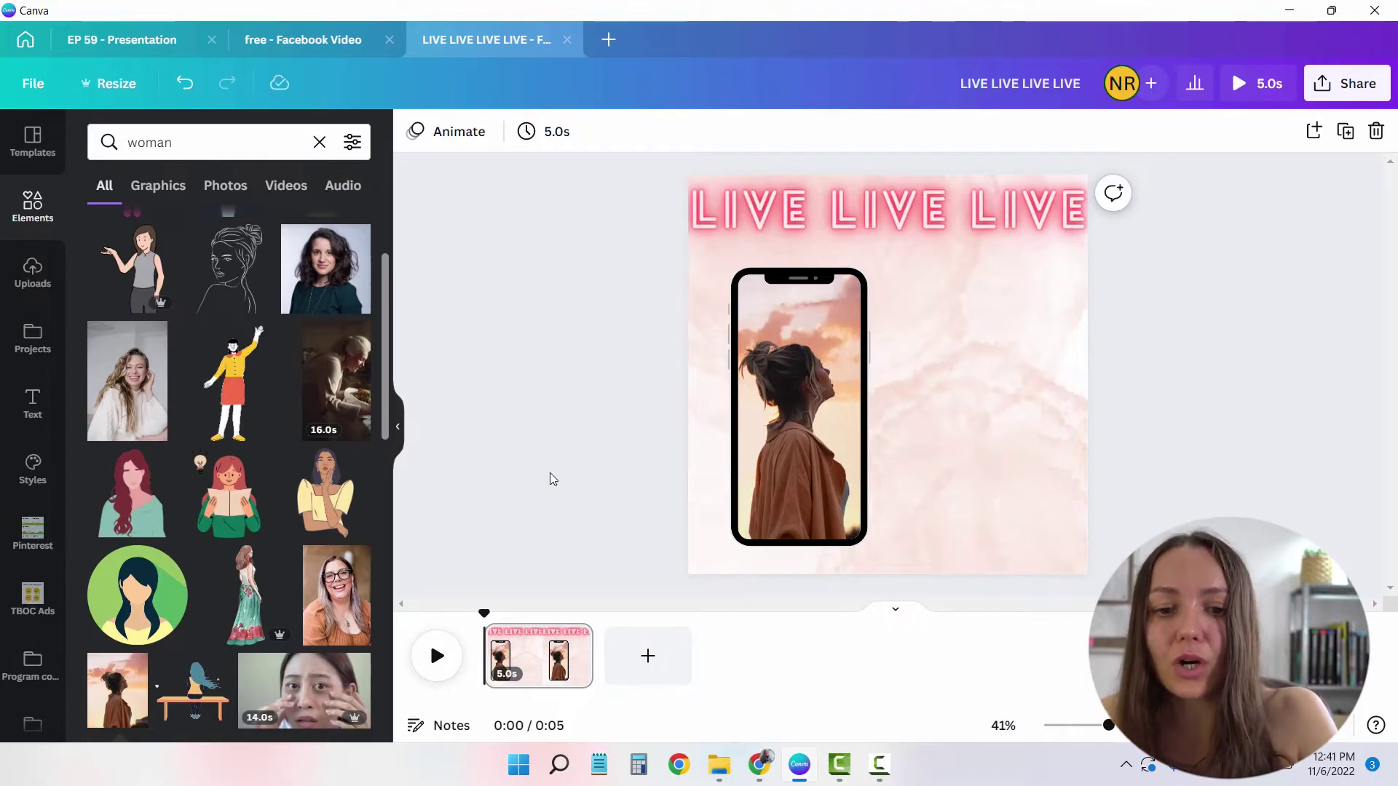
left_click(804, 391)
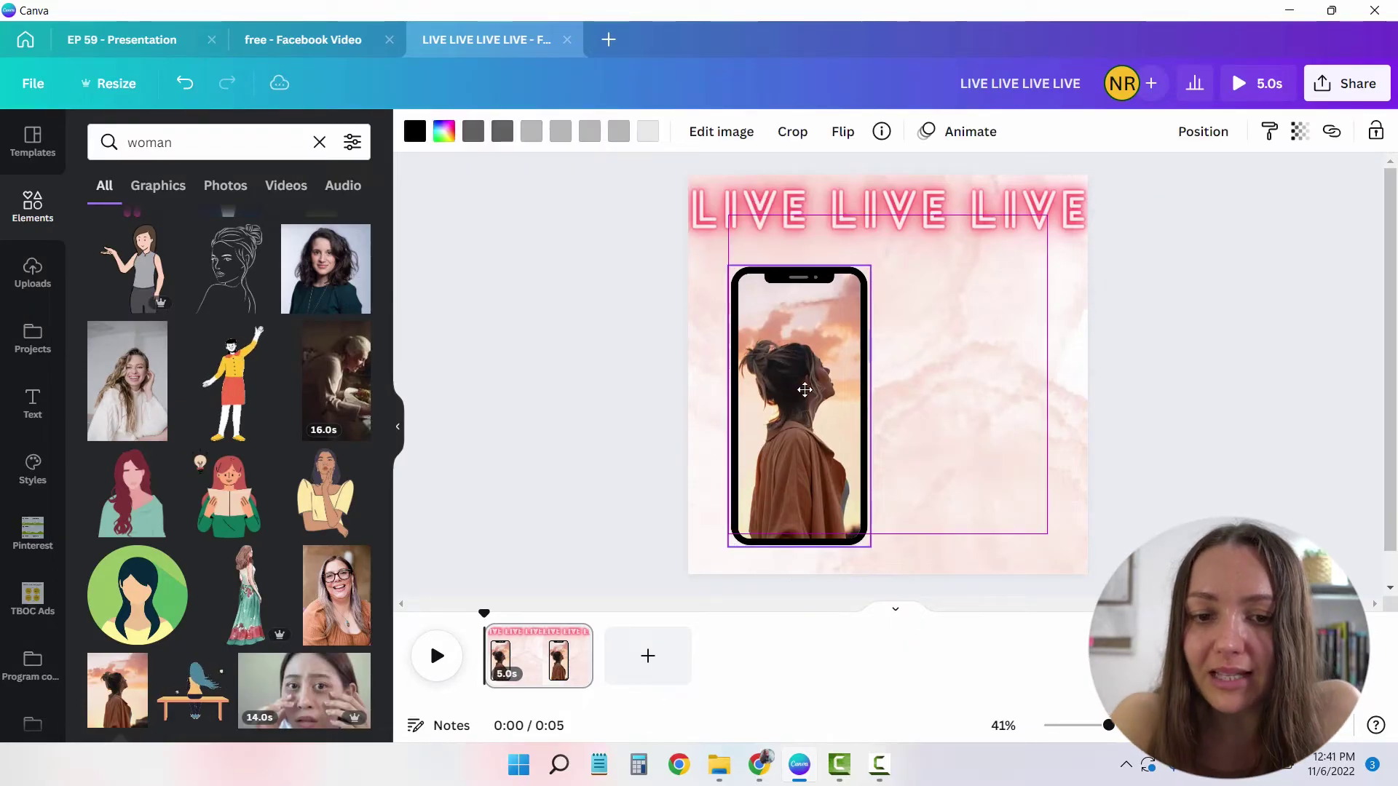
left_click_drag(804, 390, 795, 390)
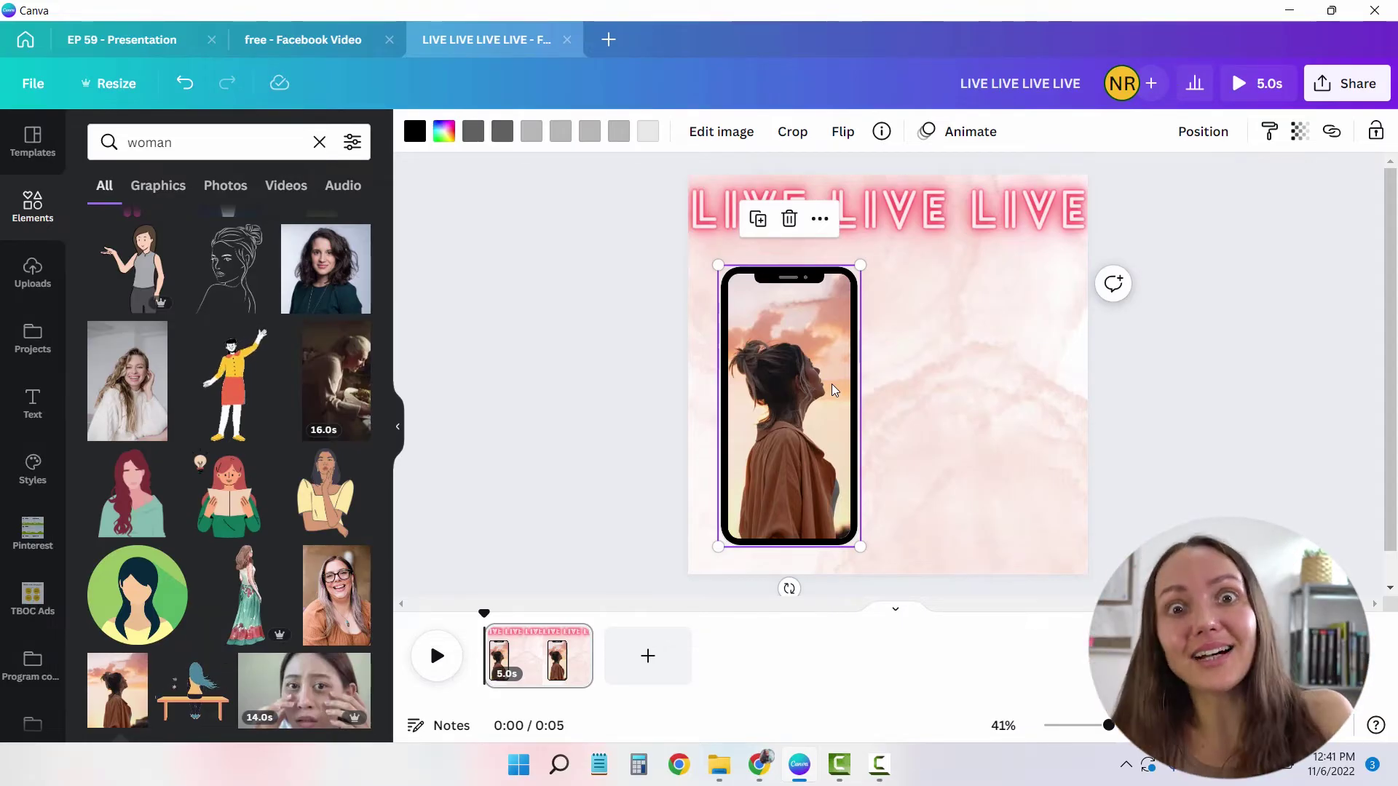
left_click(291, 41)
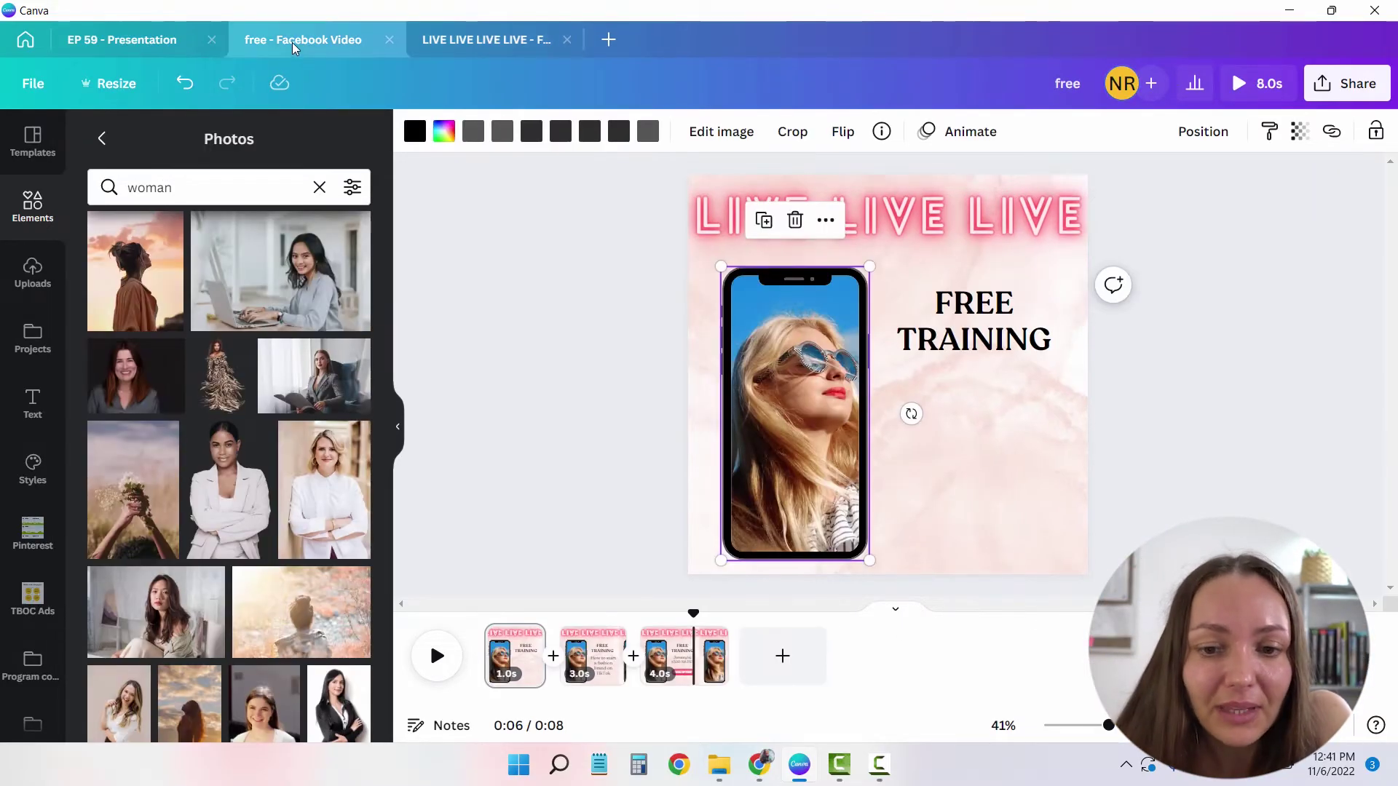
Check page 1 of the reference design, then add a new heading to the LIVE design.
left_click(515, 656)
left_click(552, 50)
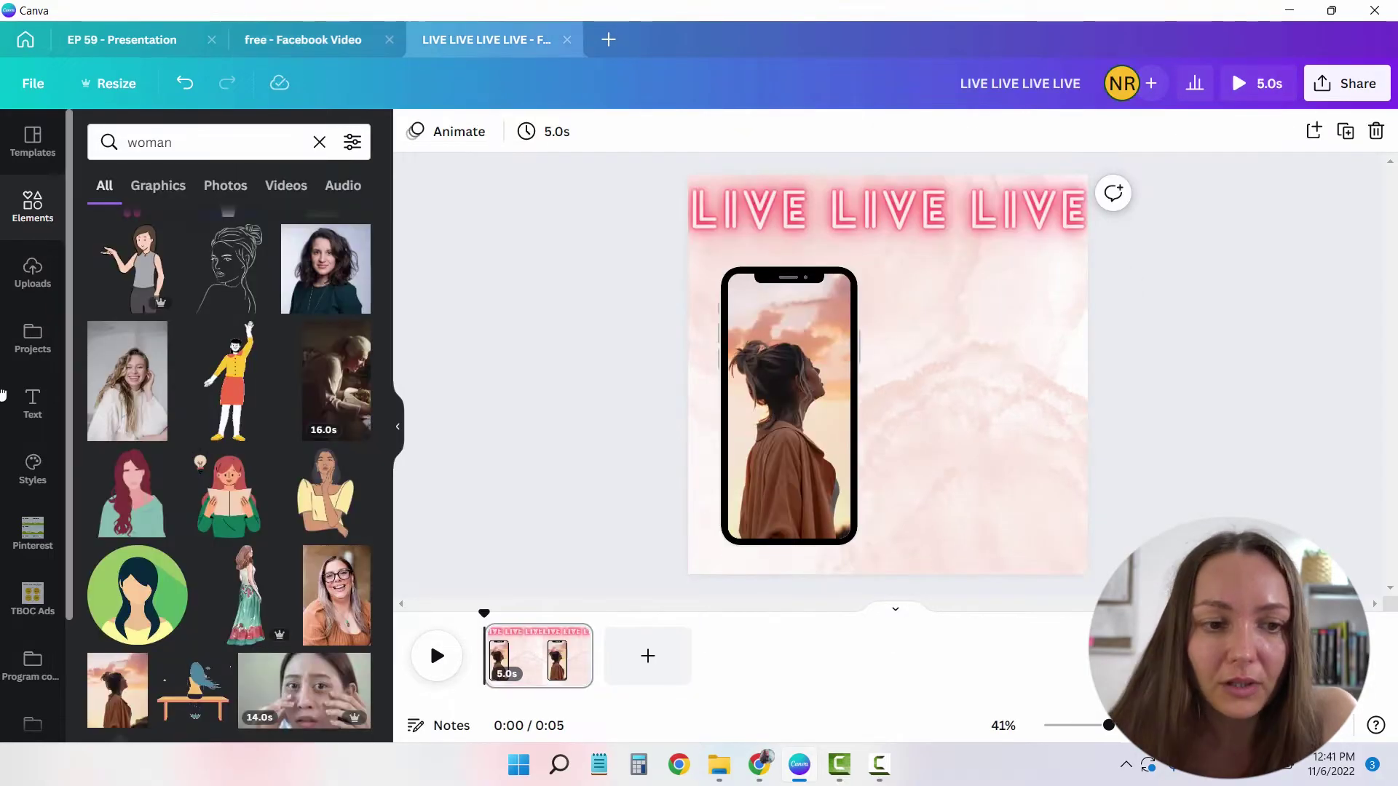
left_click(31, 340)
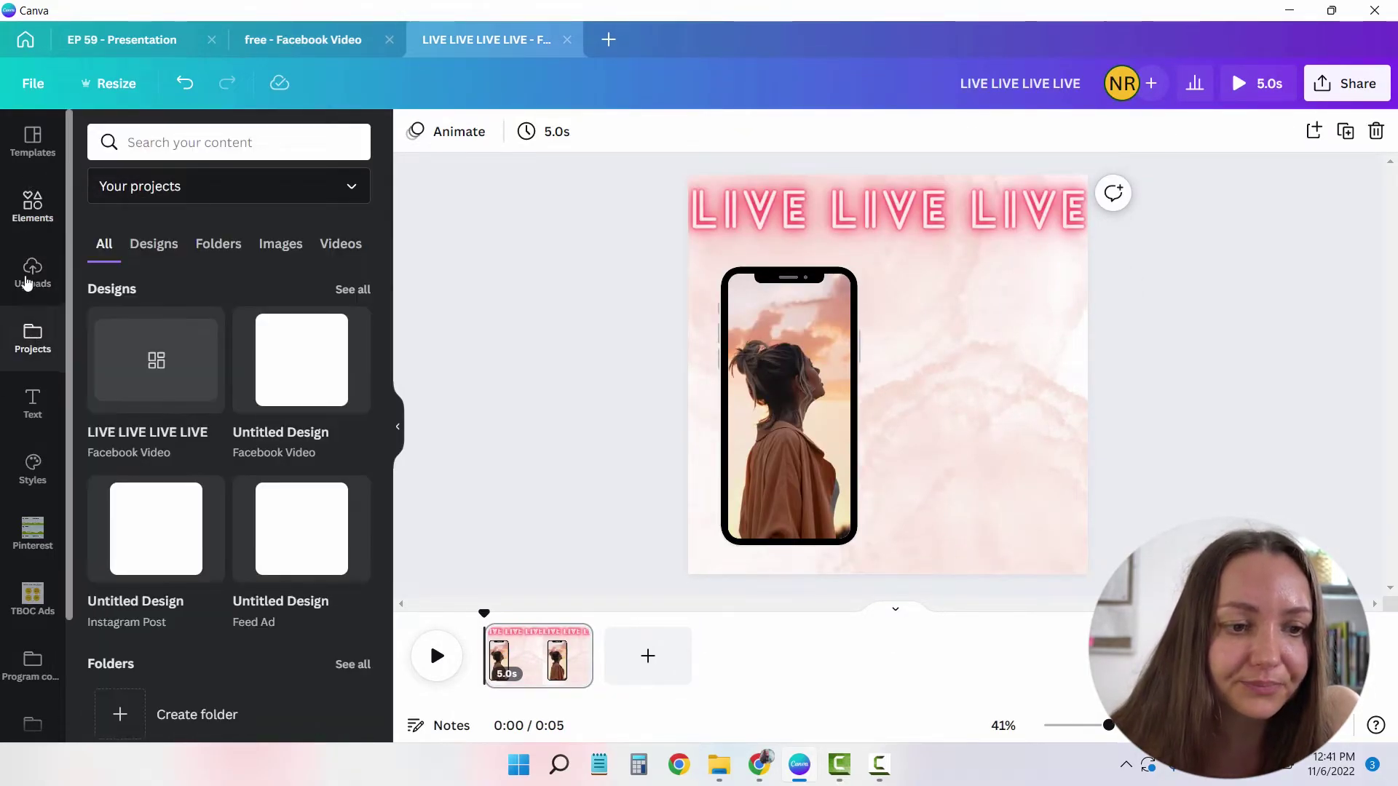
left_click(55, 408)
scroll(214, 328, "up", 10)
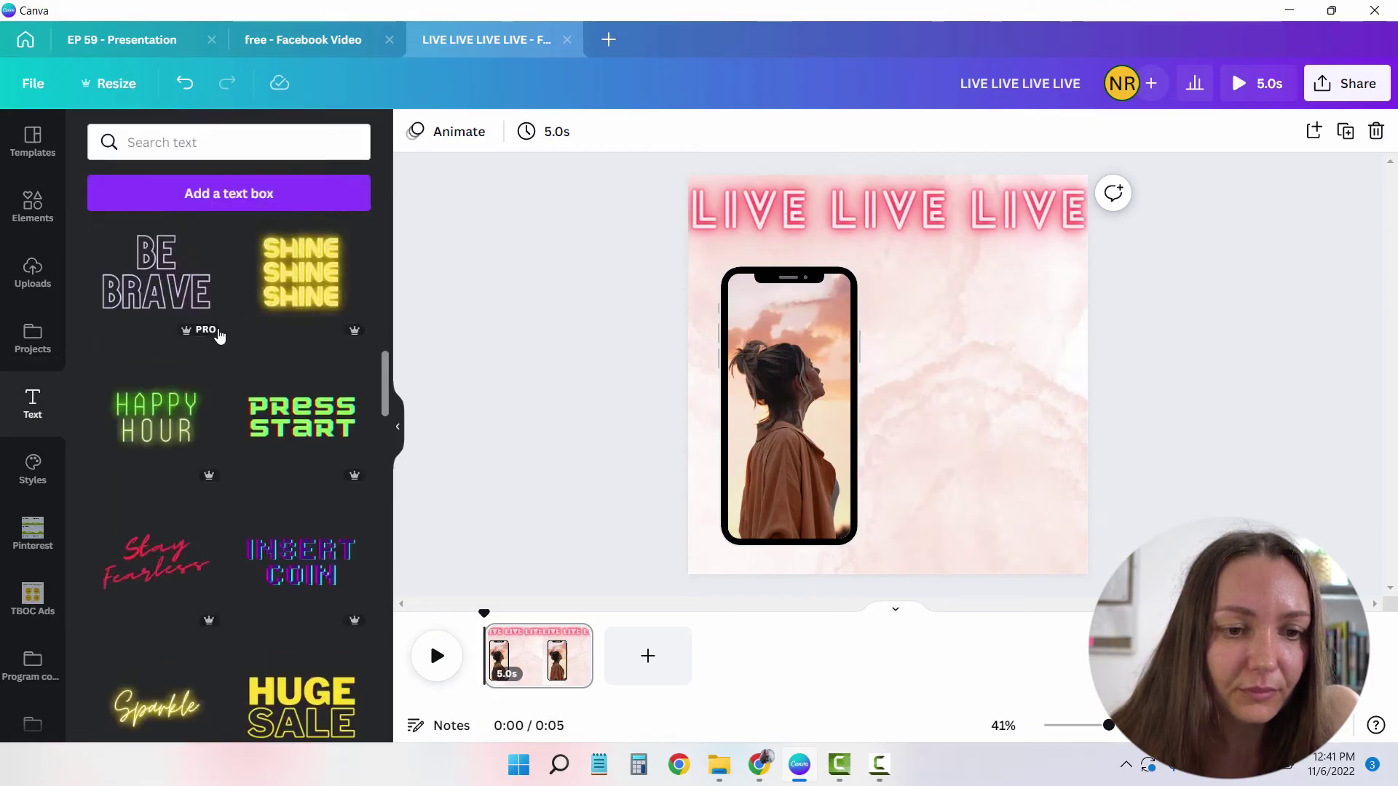
left_click(200, 287)
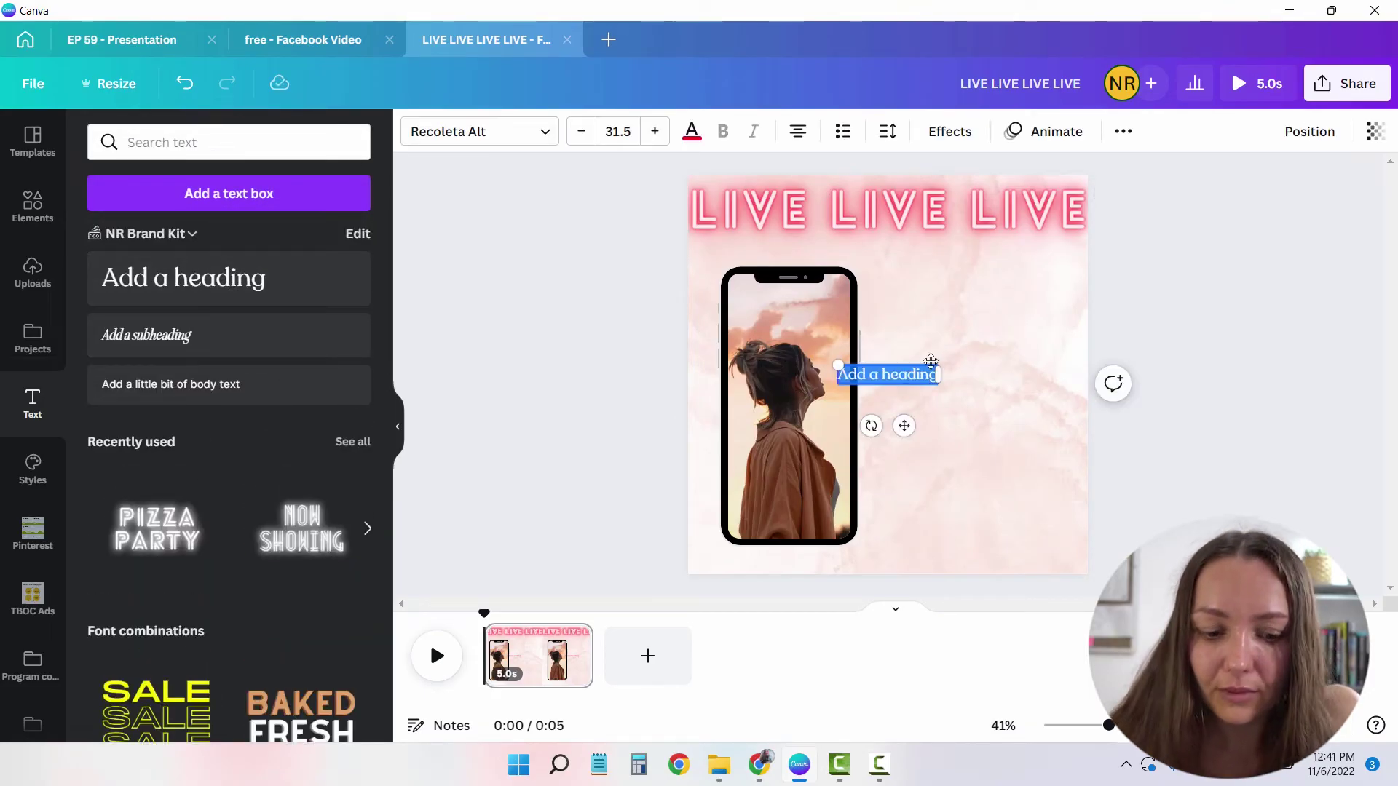
Type 'free training' as the heading and make it all uppercase.
key("BackSpace")
type("free train")
key("ctrl+a")
left_click(689, 134)
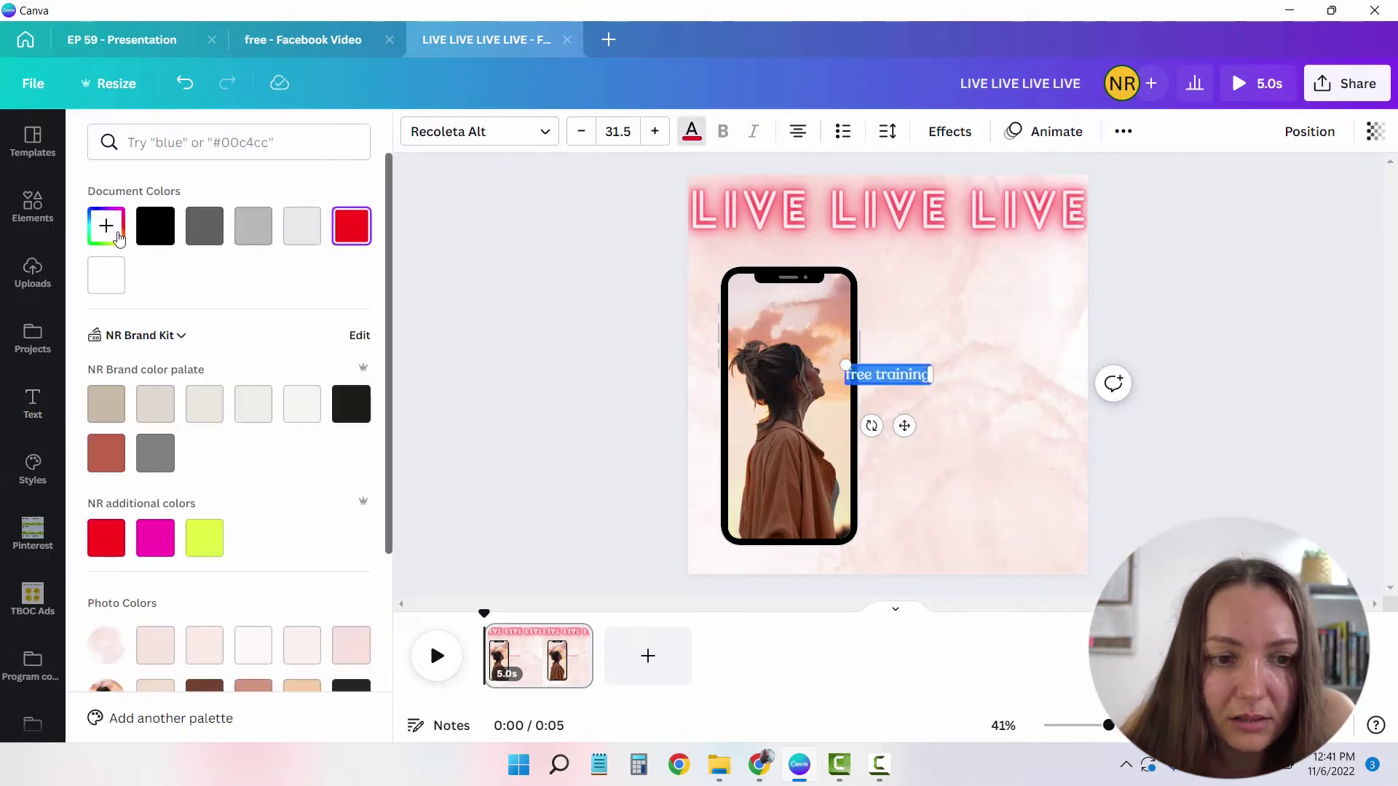
left_click(1121, 132)
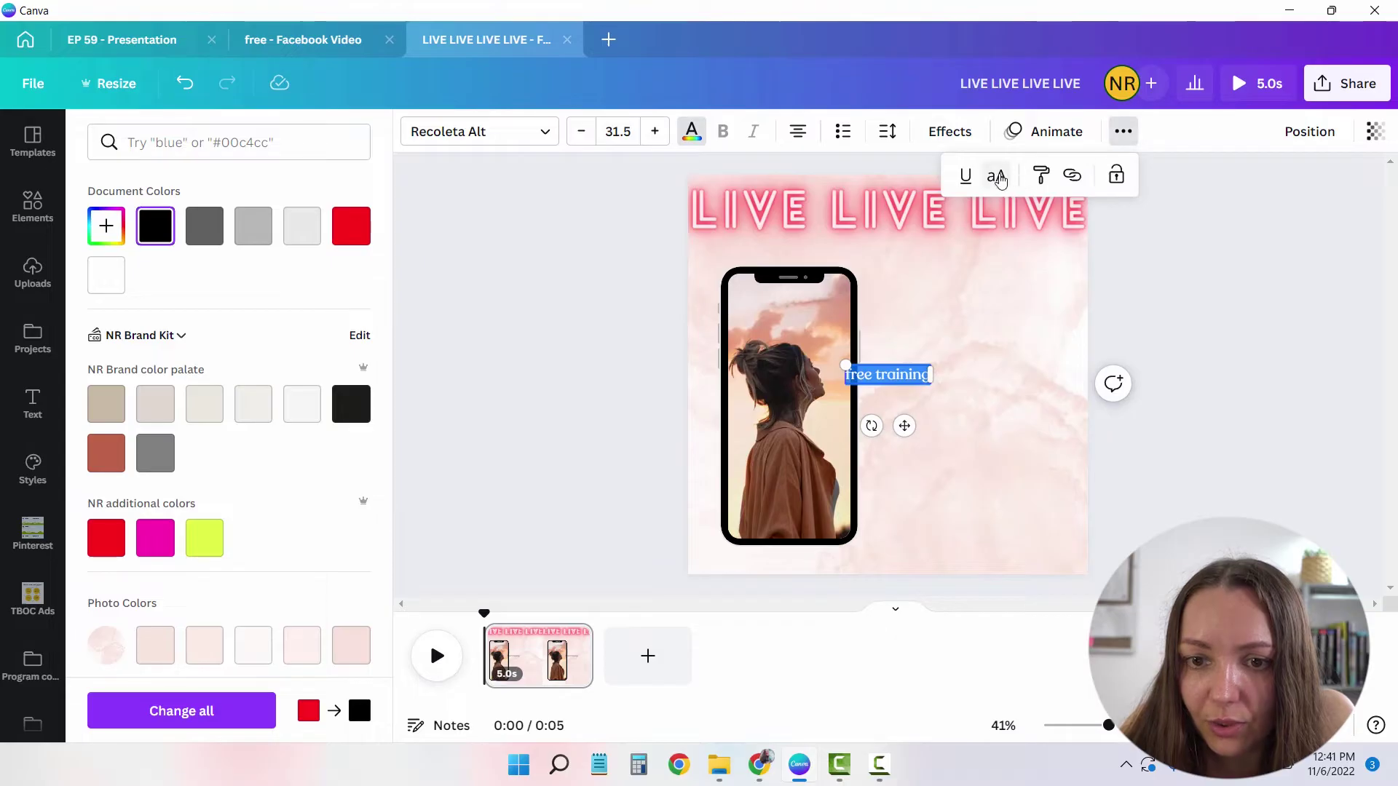
left_click(996, 177)
Set FREE TRAINING to size 72 and place it right of the phone on two lines.
left_click(617, 131)
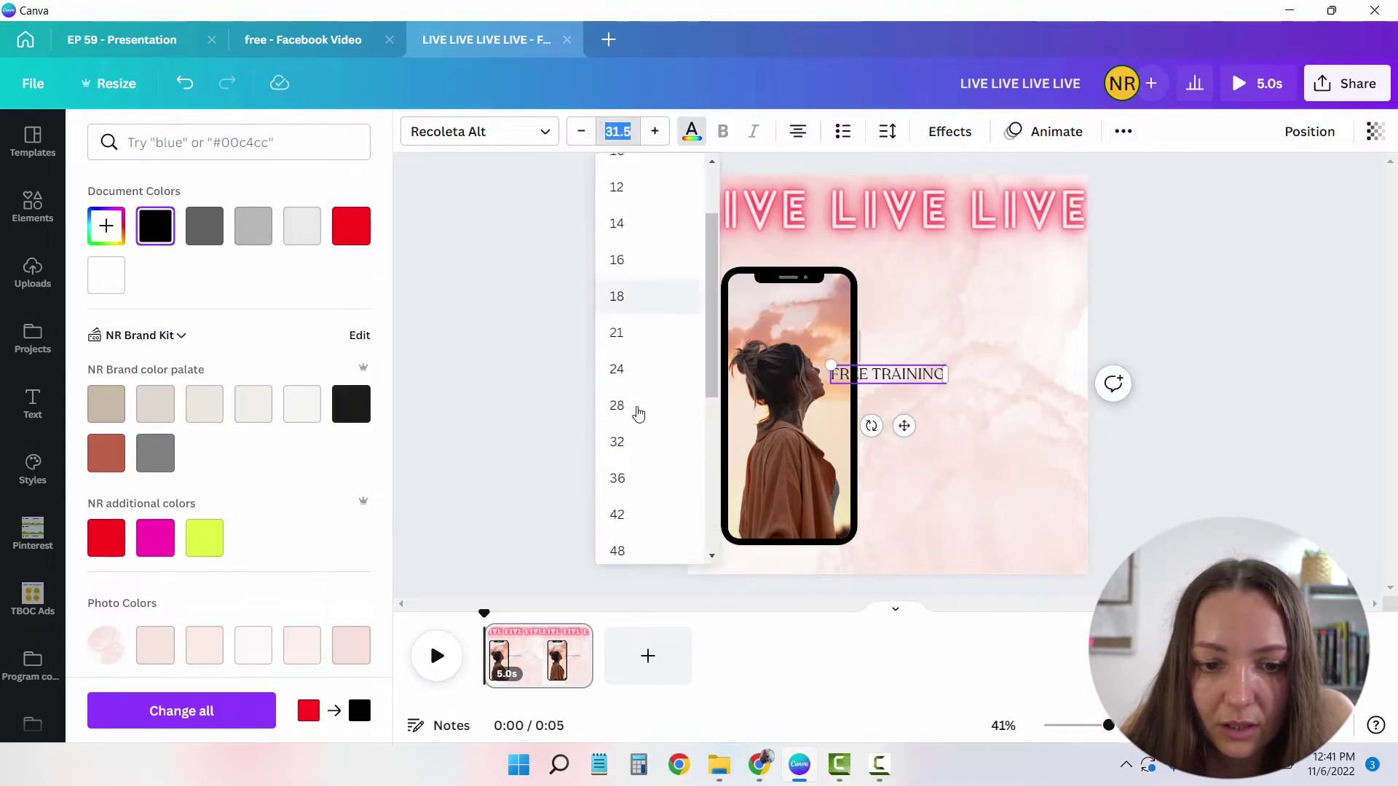
scroll(636, 437, "down", 2)
left_click(637, 487)
left_click_drag(967, 385, 1112, 313)
left_click(313, 51)
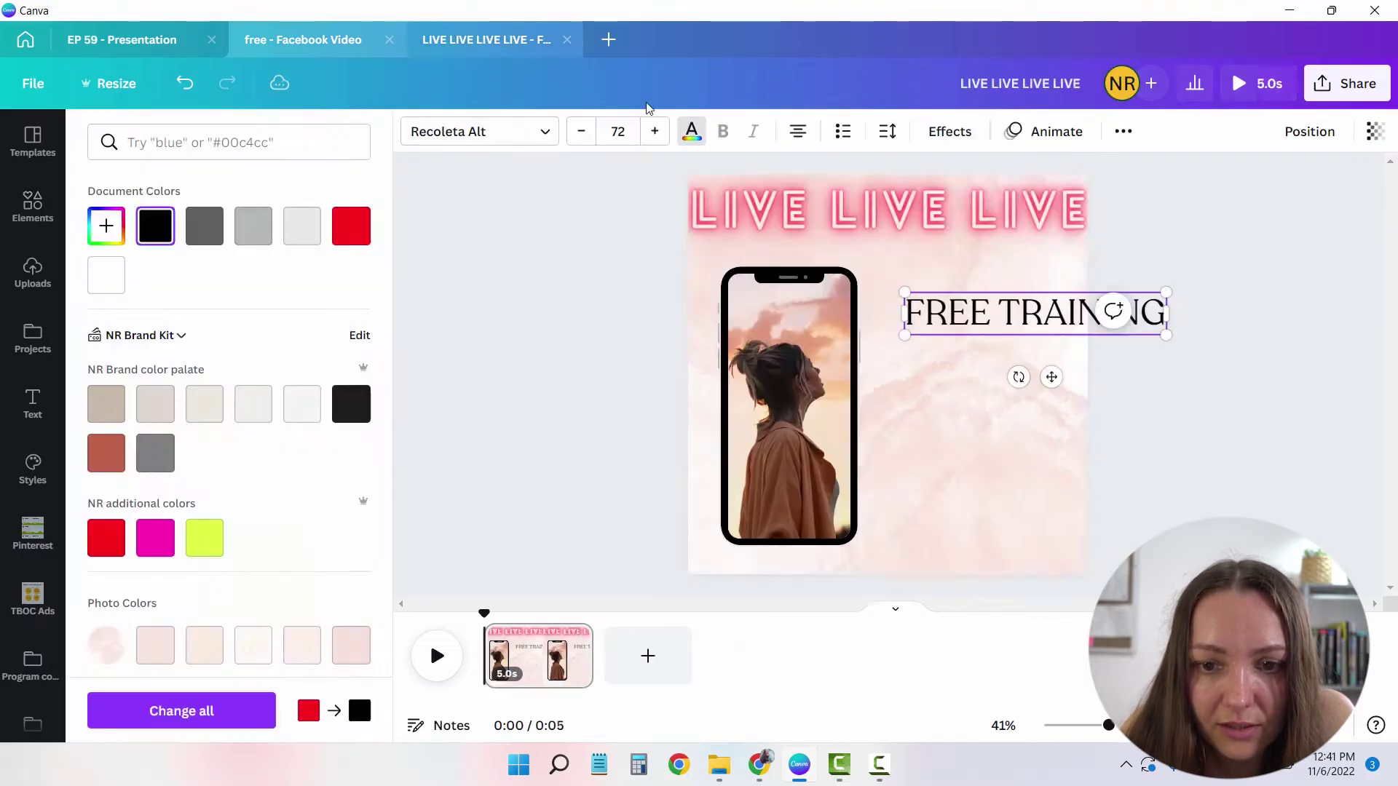
left_click(503, 42)
left_click_drag(904, 313, 937, 314)
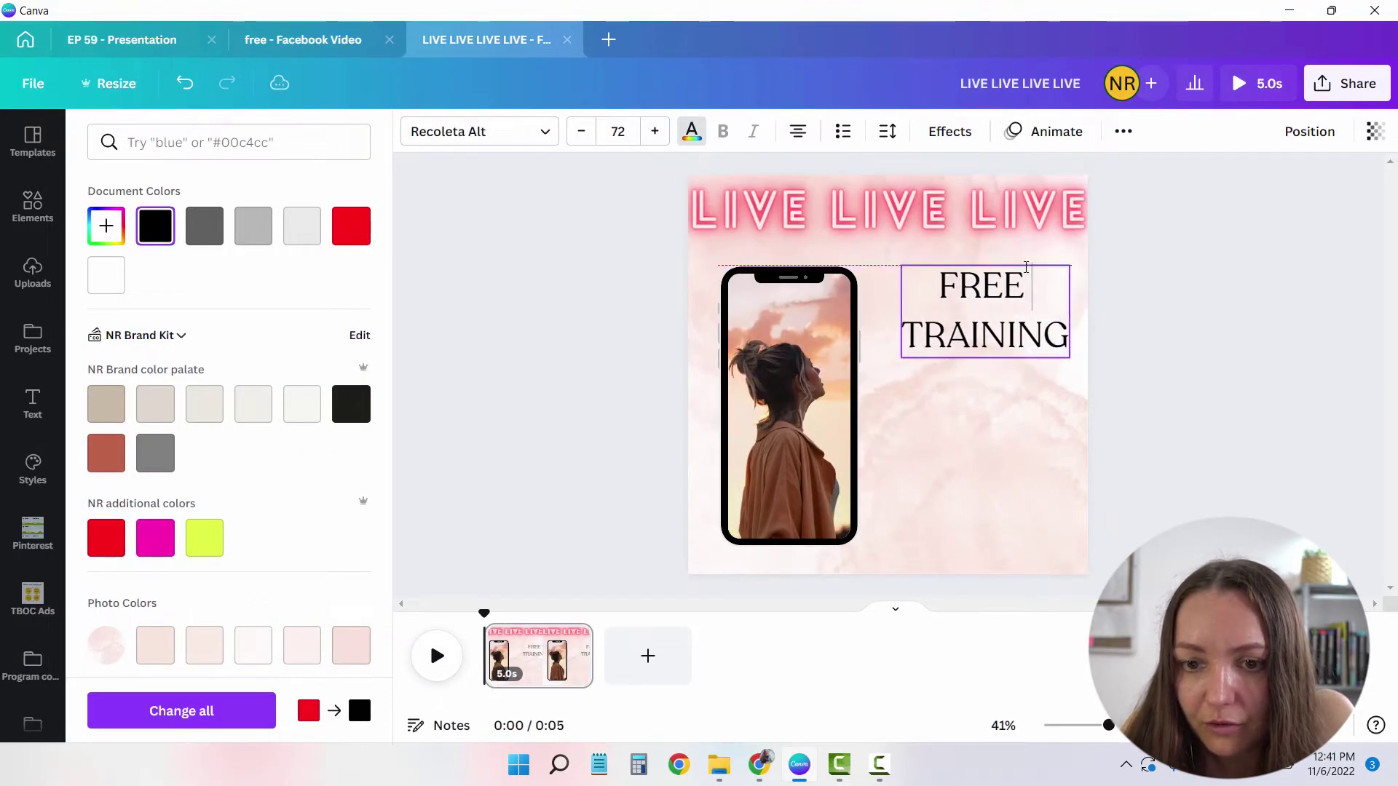
left_click_drag(1023, 267, 1014, 285)
Tighten the line spacing of the FREE TRAINING heading.
left_click(887, 131)
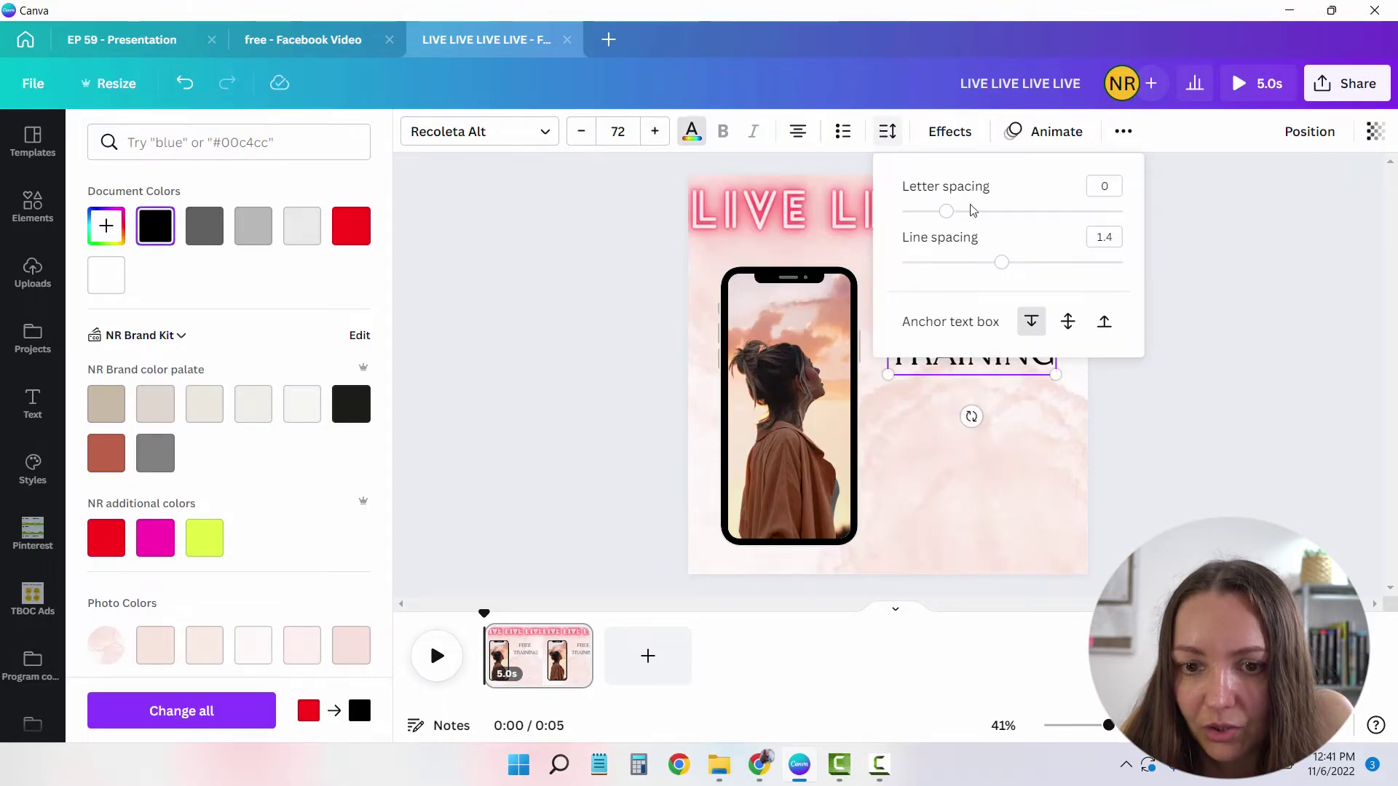
left_click_drag(991, 267, 976, 268)
left_click(1208, 406)
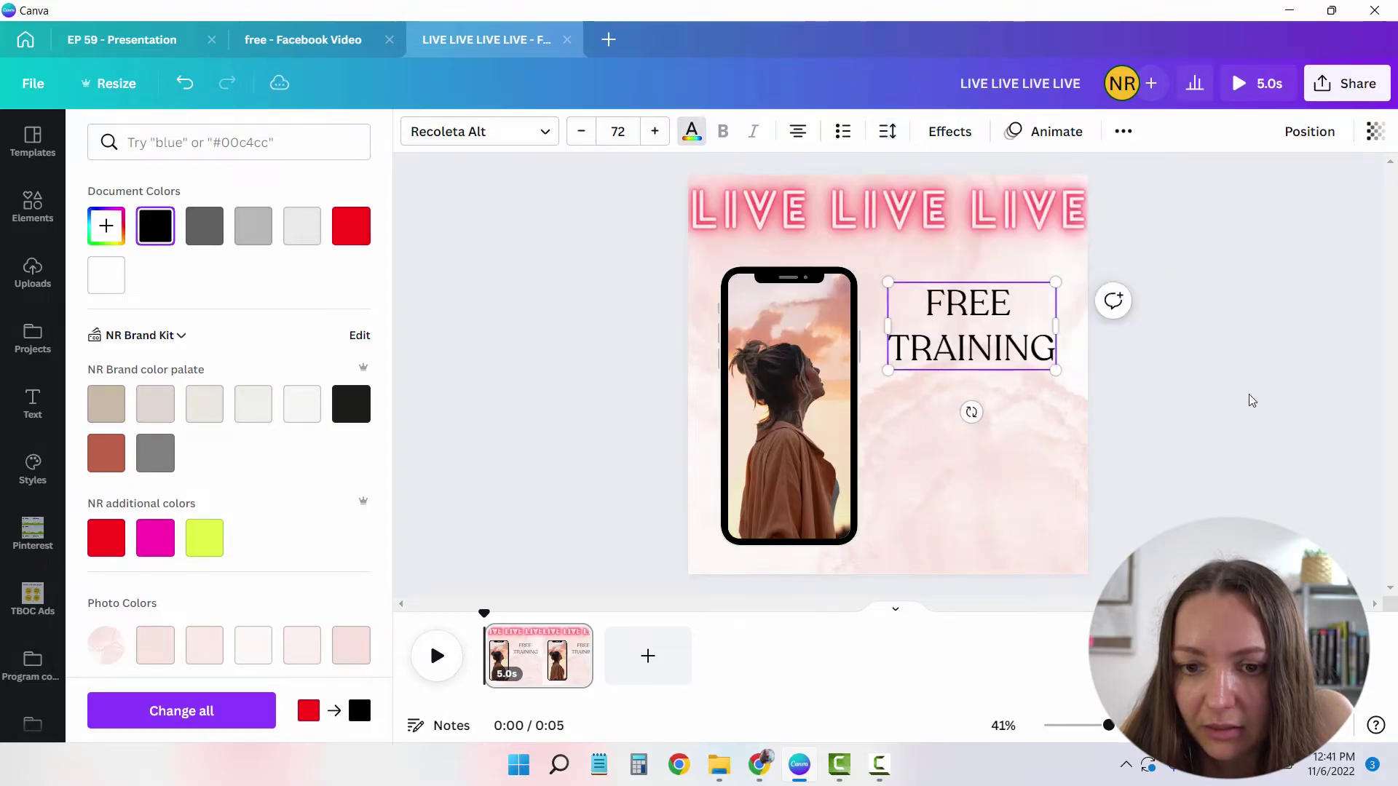
left_click(887, 132)
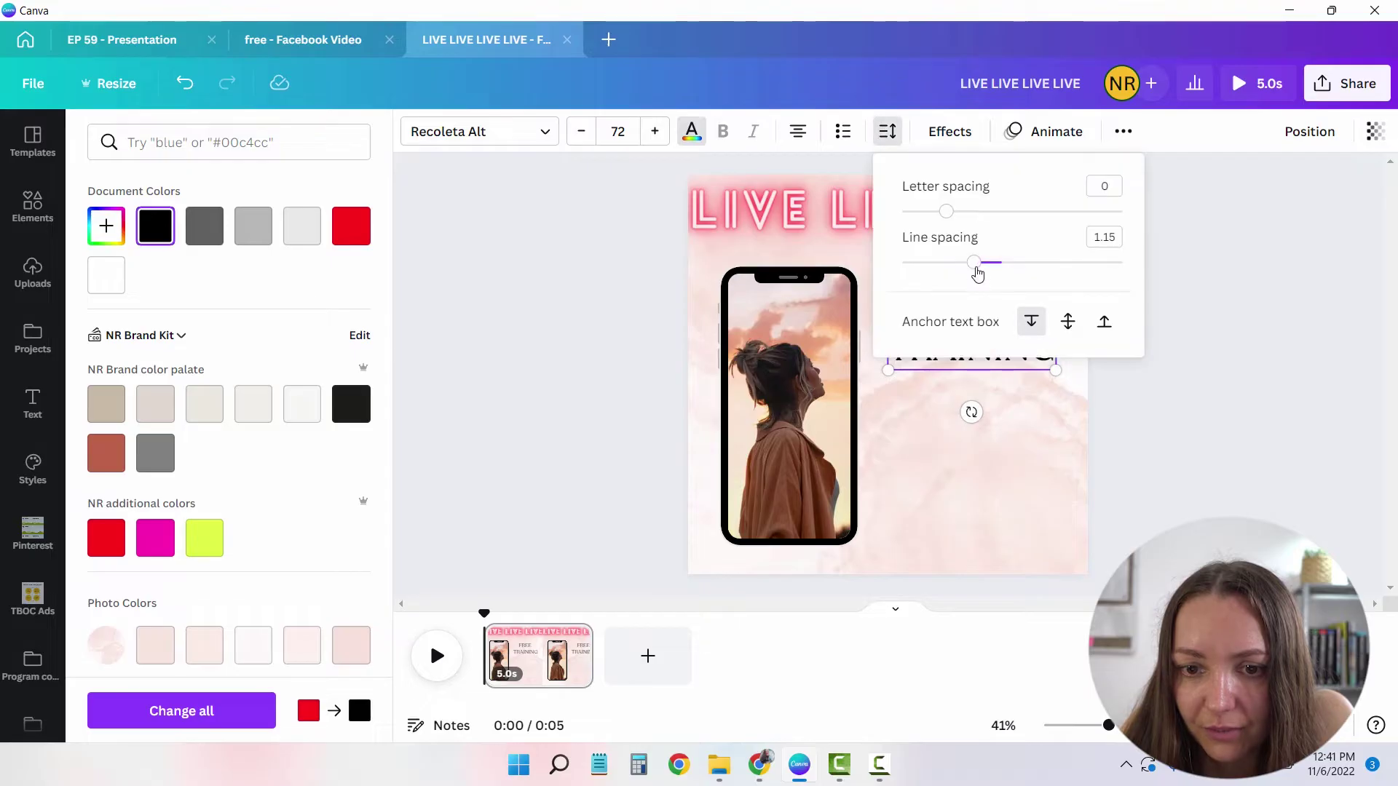
left_click_drag(978, 271, 950, 263)
left_click(1198, 444)
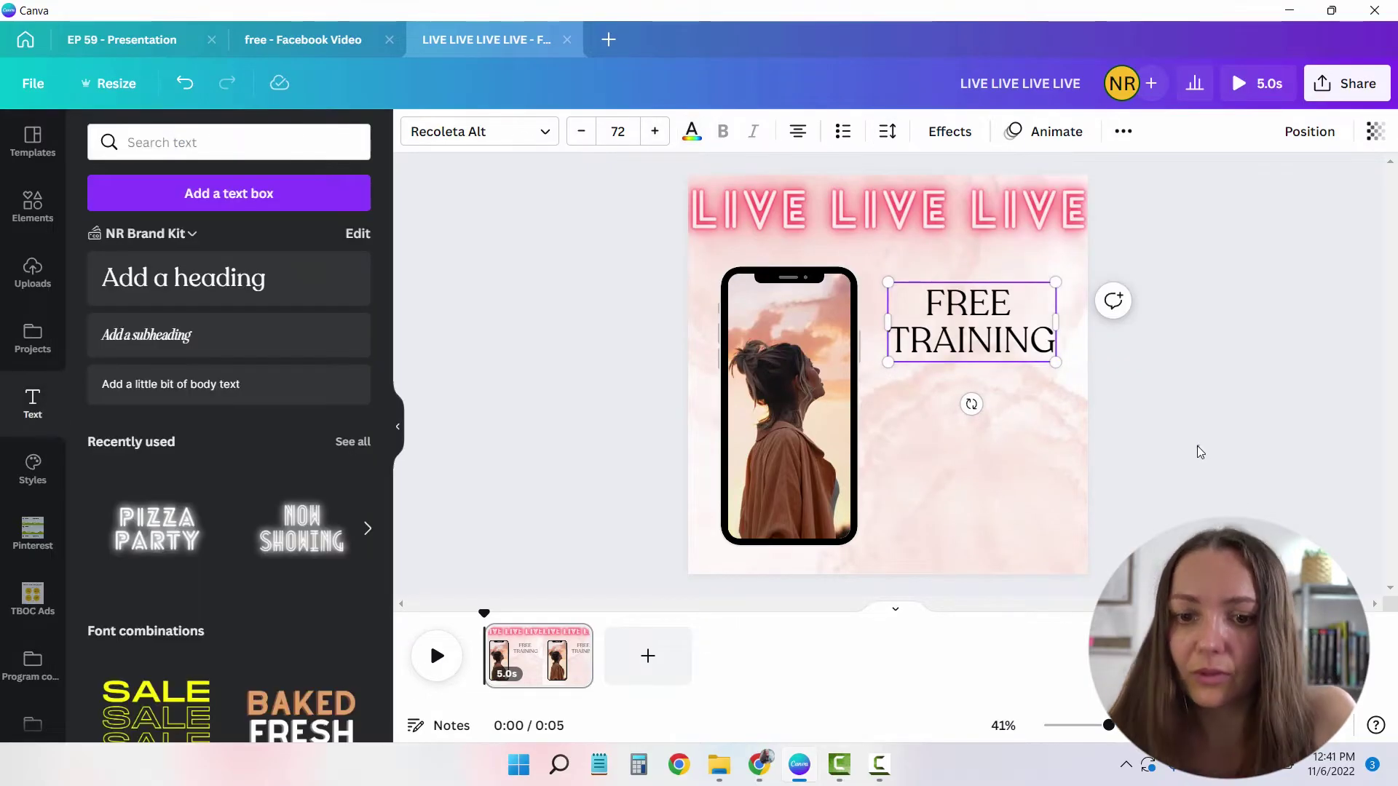
left_click(1197, 445)
left_click(970, 402)
left_click(970, 402)
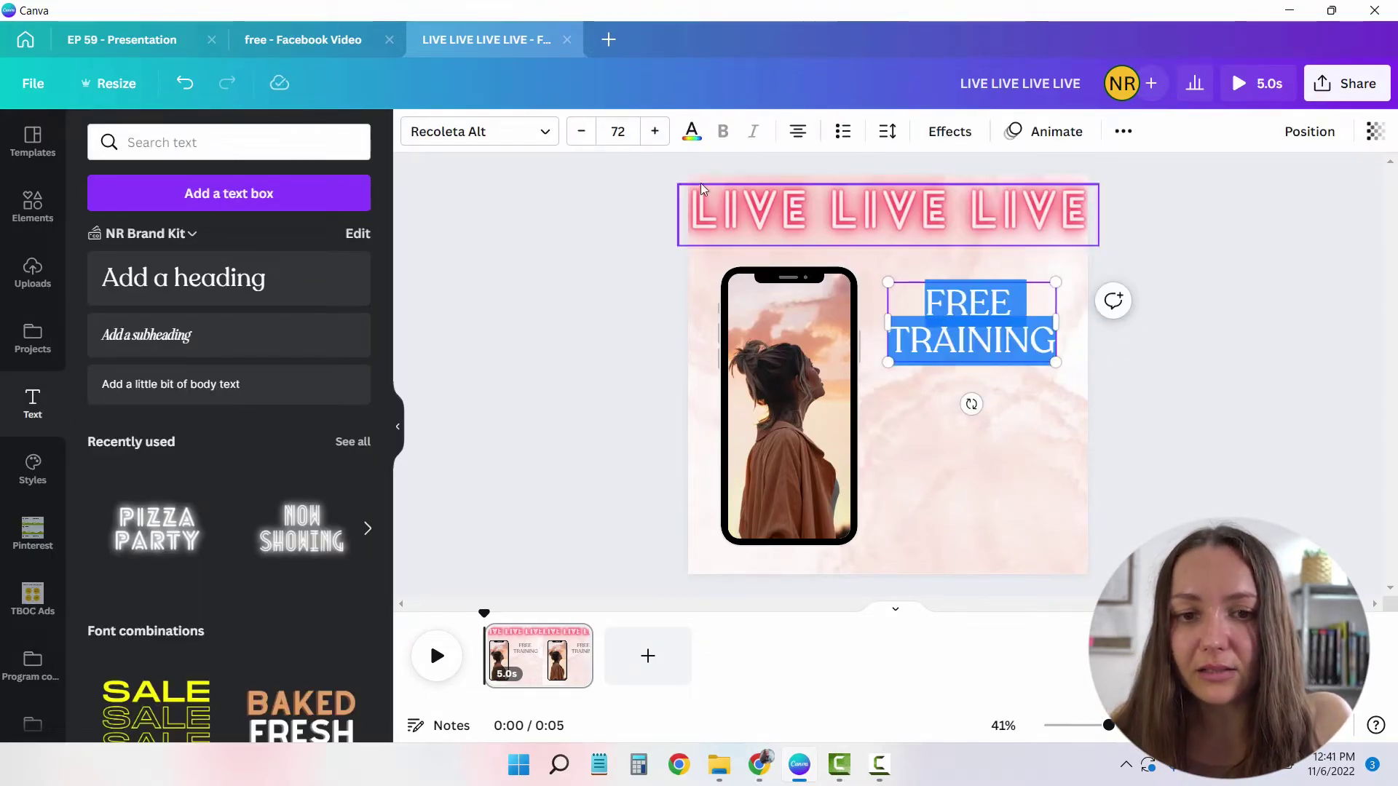
left_click(533, 271)
Check the reference design's page 2 subtitle, then add another heading to the LIVE design.
left_click(303, 39)
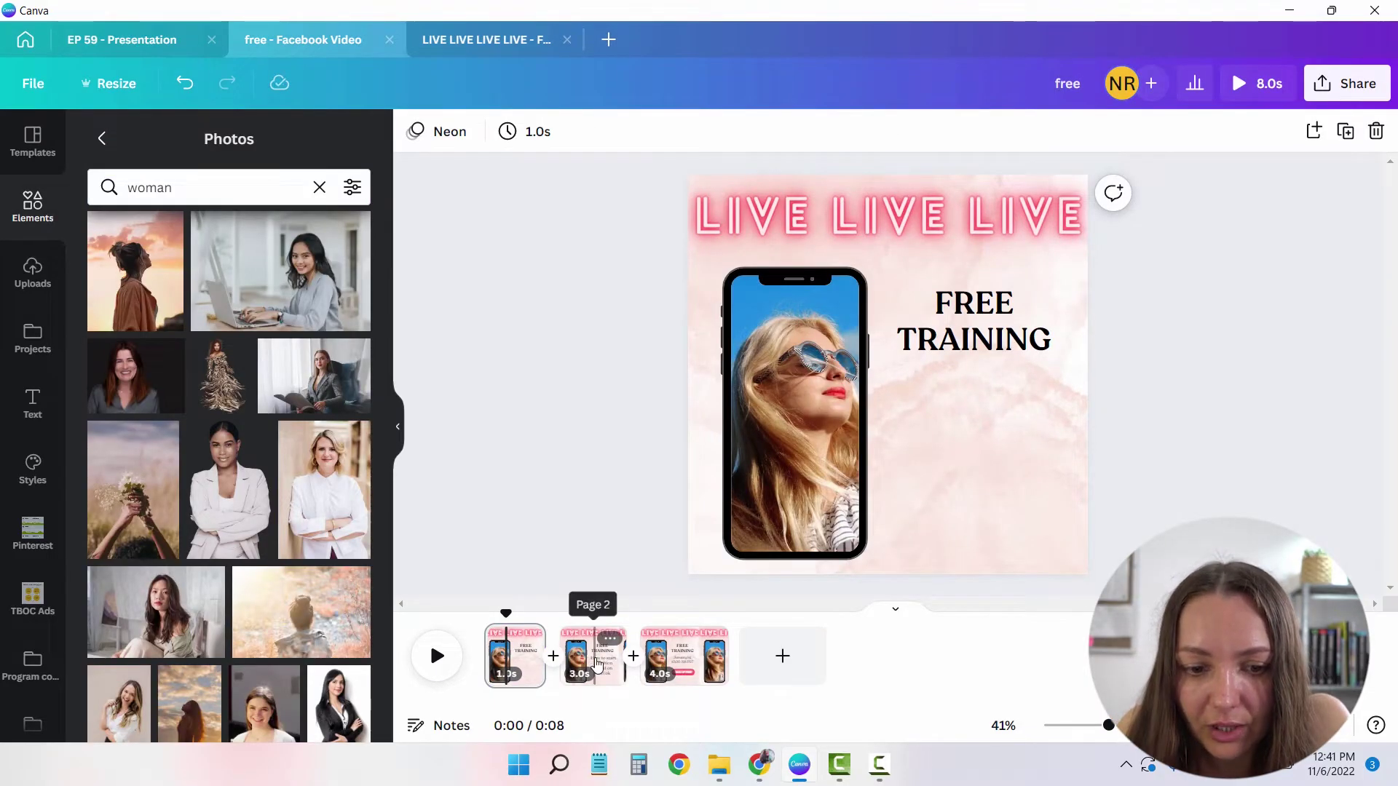
left_click(596, 663)
left_click(588, 417)
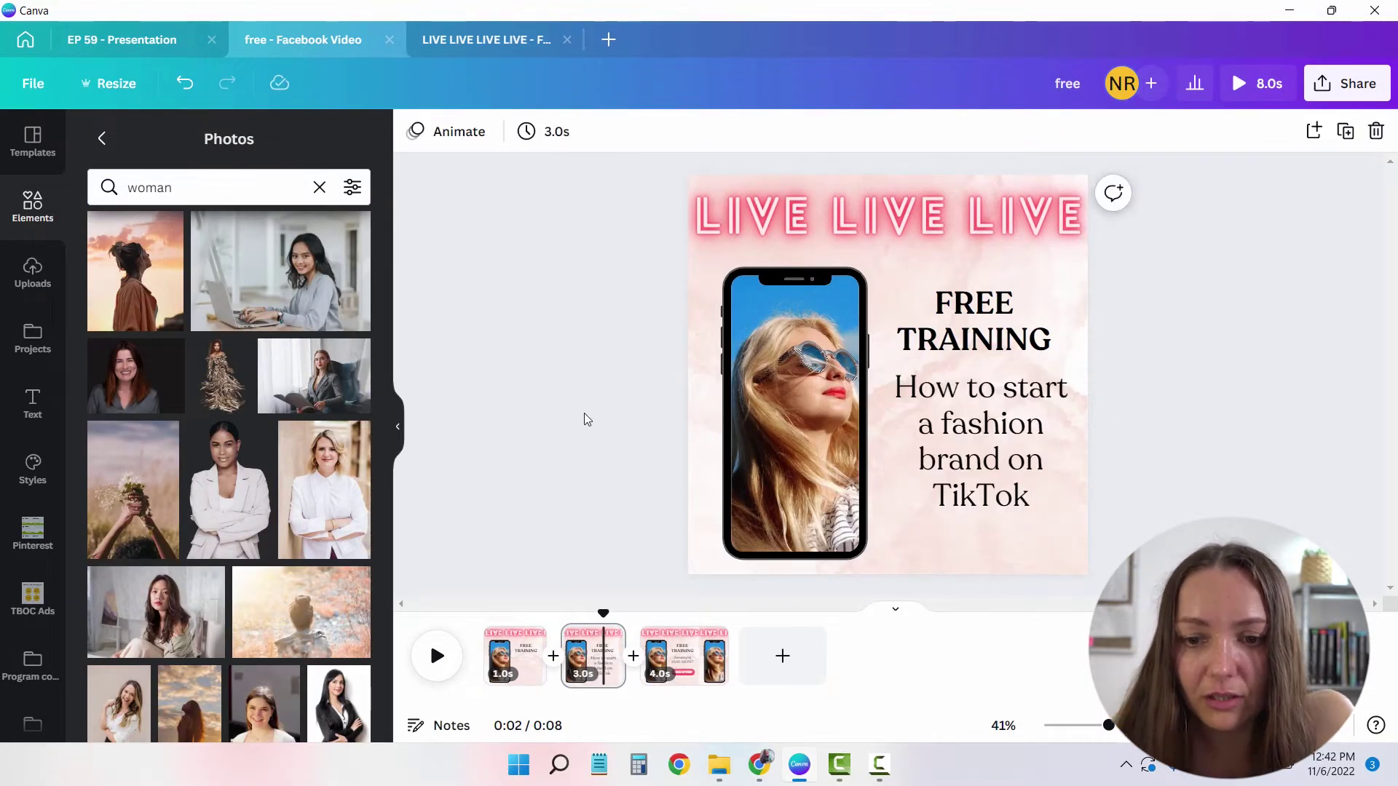
left_click(482, 42)
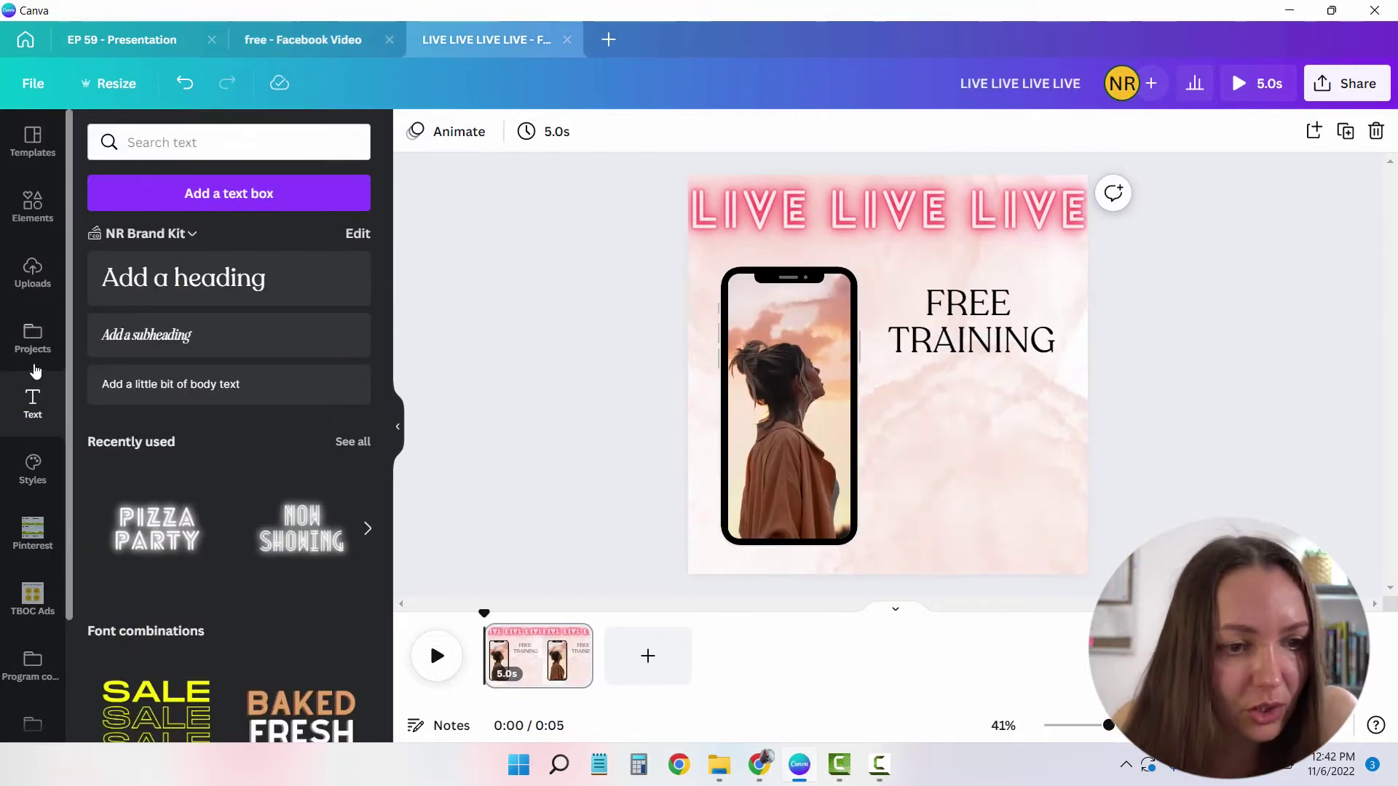
left_click(182, 277)
Replace the placeholder with the pasted 'How to start a fashion brand on TikTok' line.
left_click(873, 377)
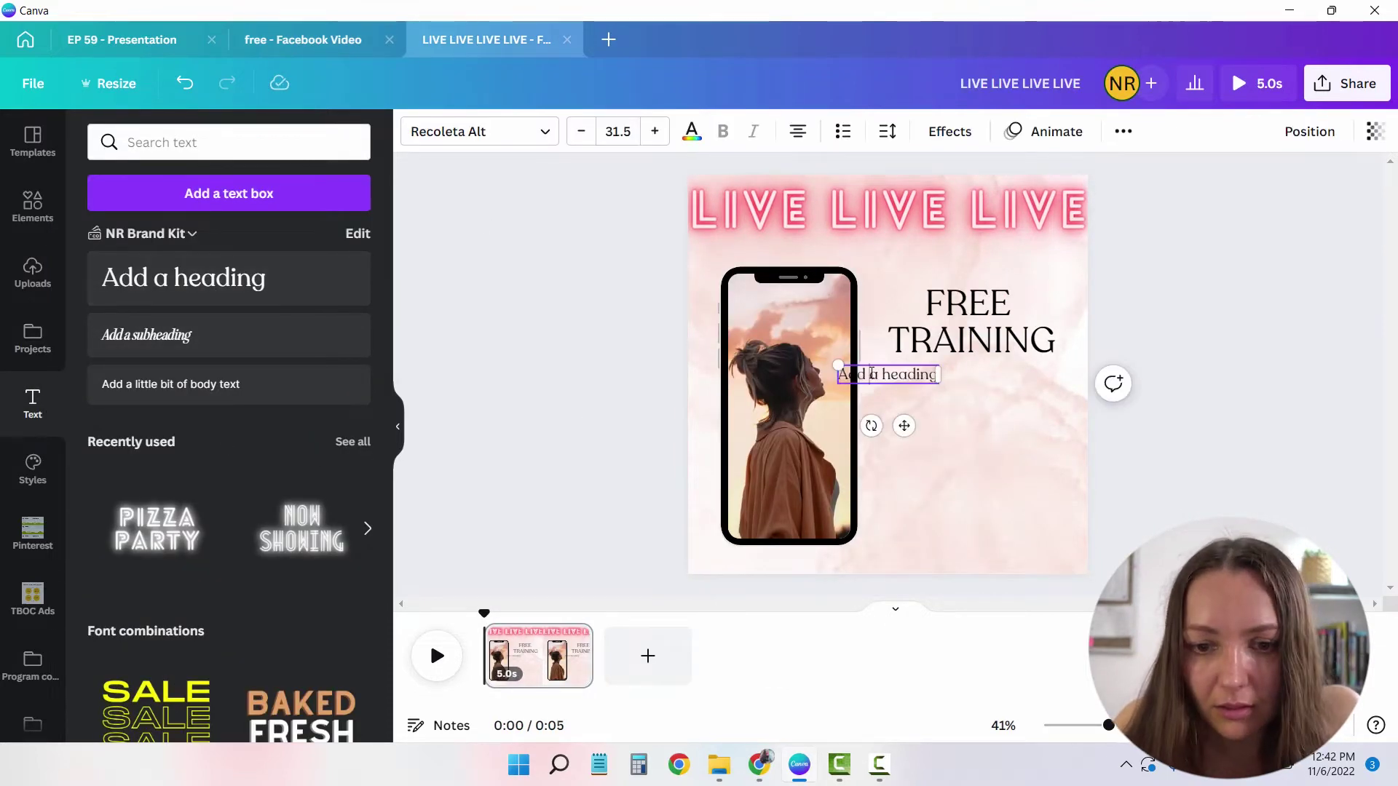
right_click(873, 377)
left_click(914, 476)
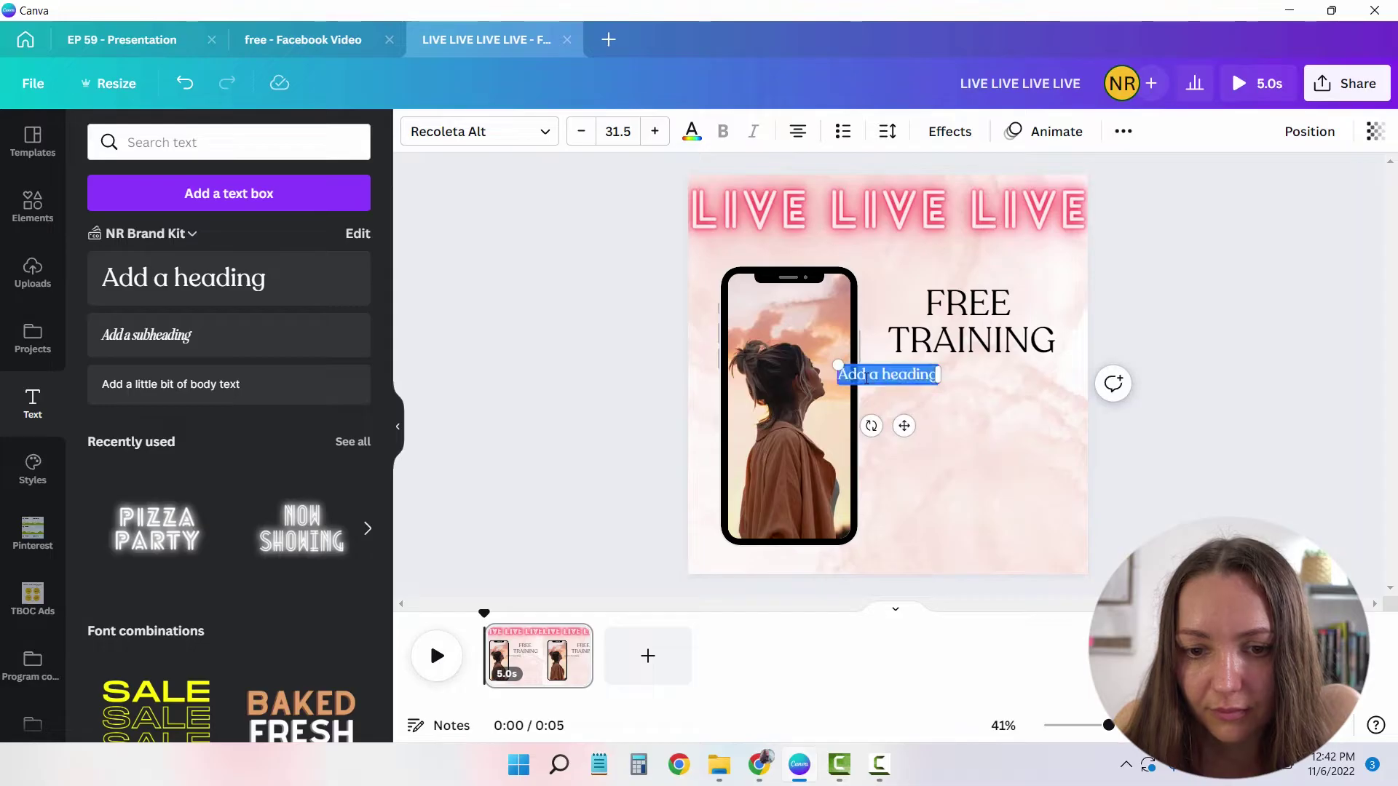
right_click(866, 385)
left_click(933, 502)
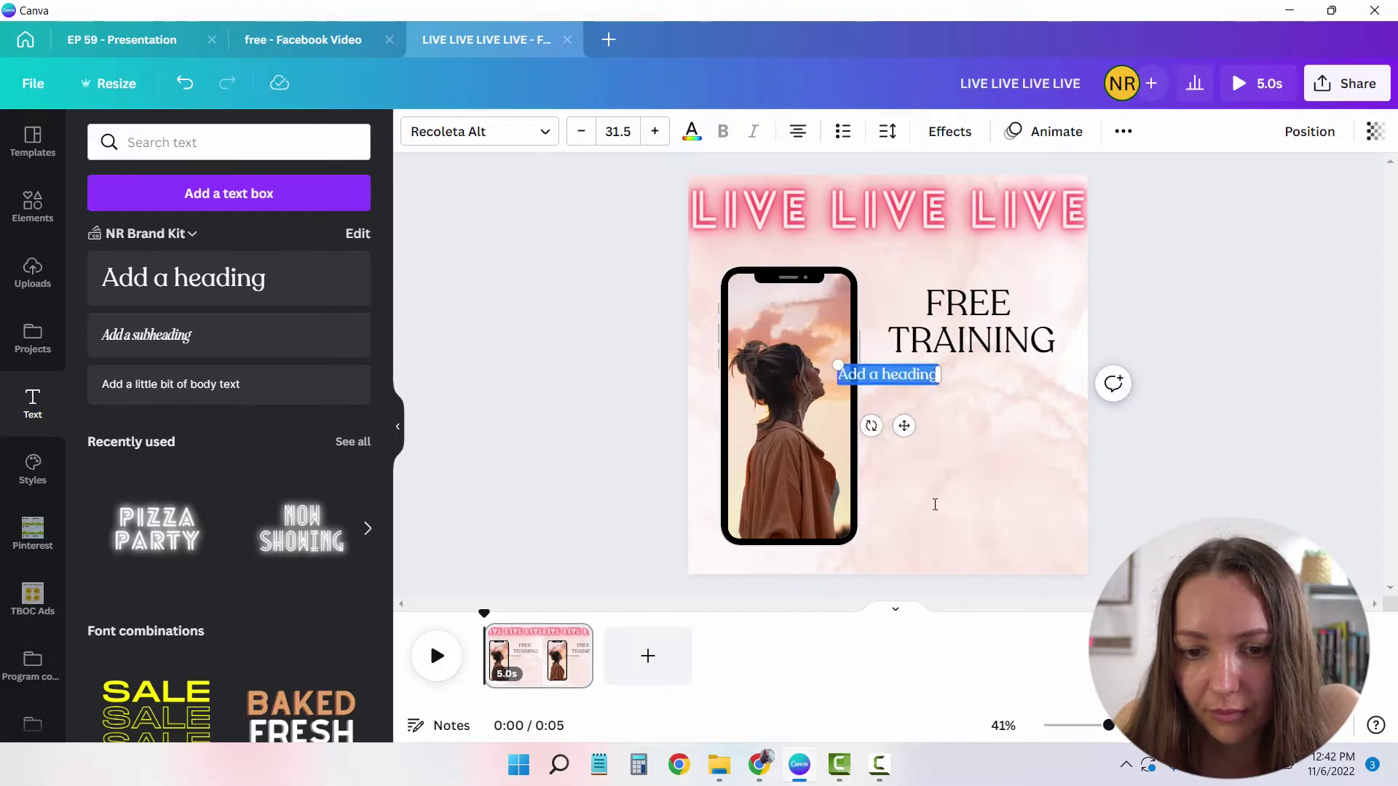
triple_click(936, 375)
Set the subtitle to size 64, wrap it to three lines, and centre it under FREE TRAINING.
left_click(639, 143)
scroll(666, 436, "down", 3)
left_click(653, 532)
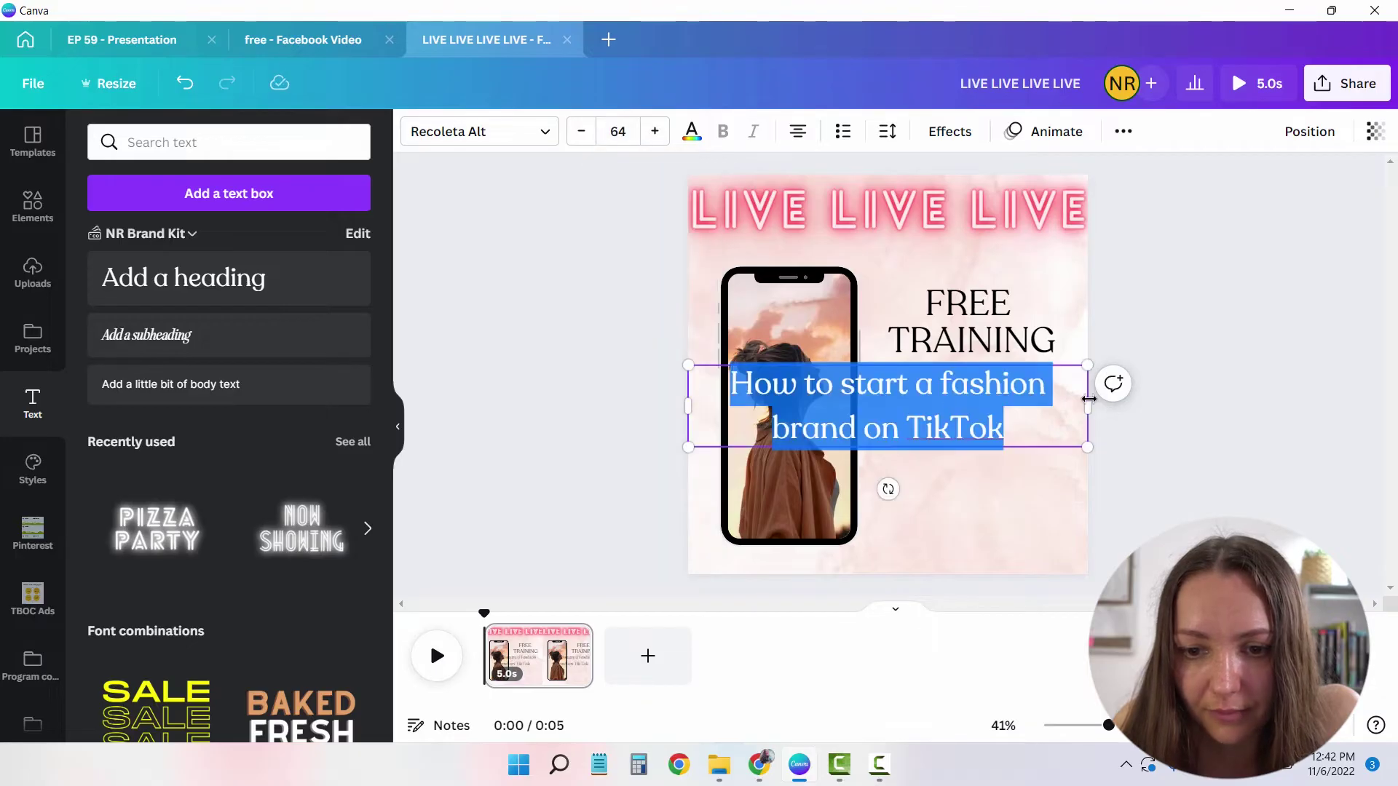
left_click_drag(1089, 399, 889, 446)
left_click_drag(825, 365, 1008, 371)
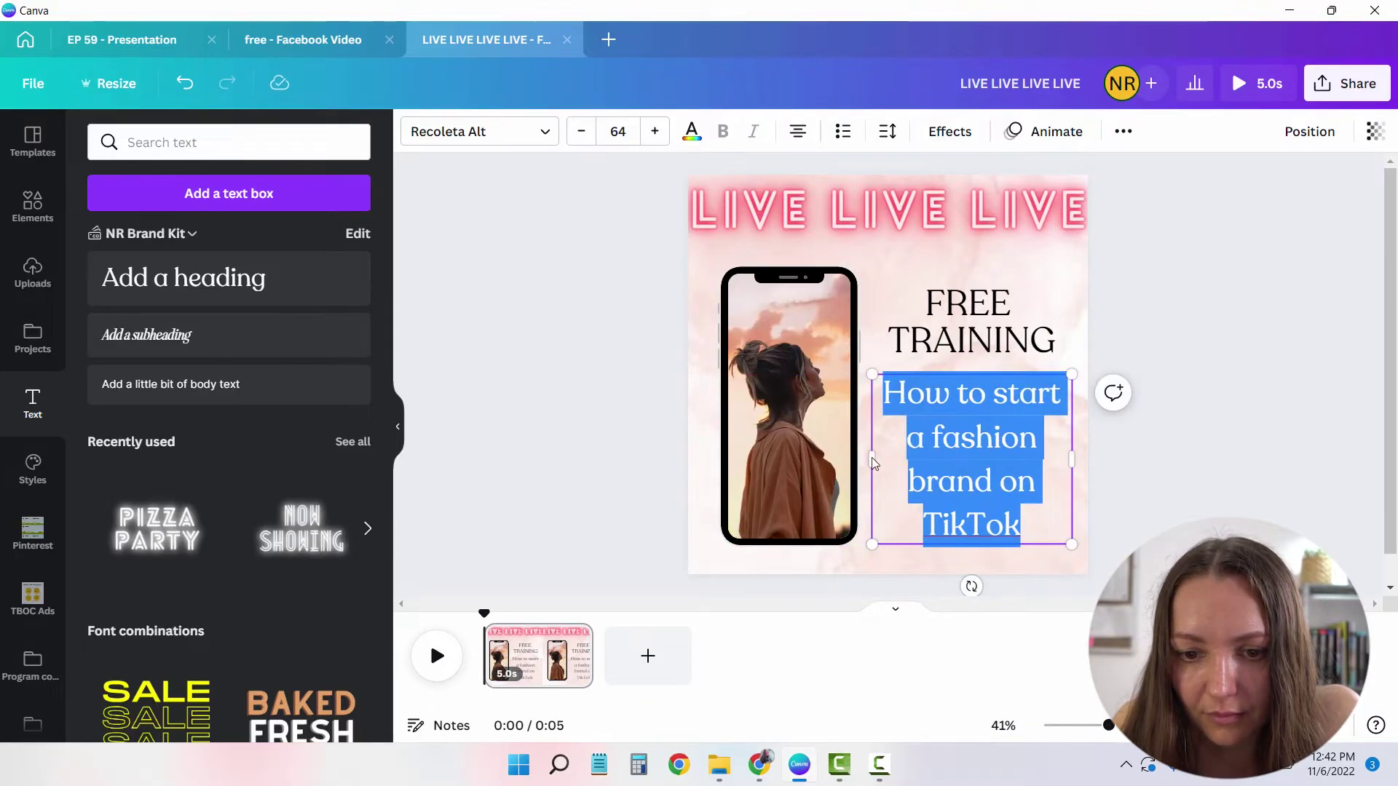
left_click_drag(1081, 459, 1088, 459)
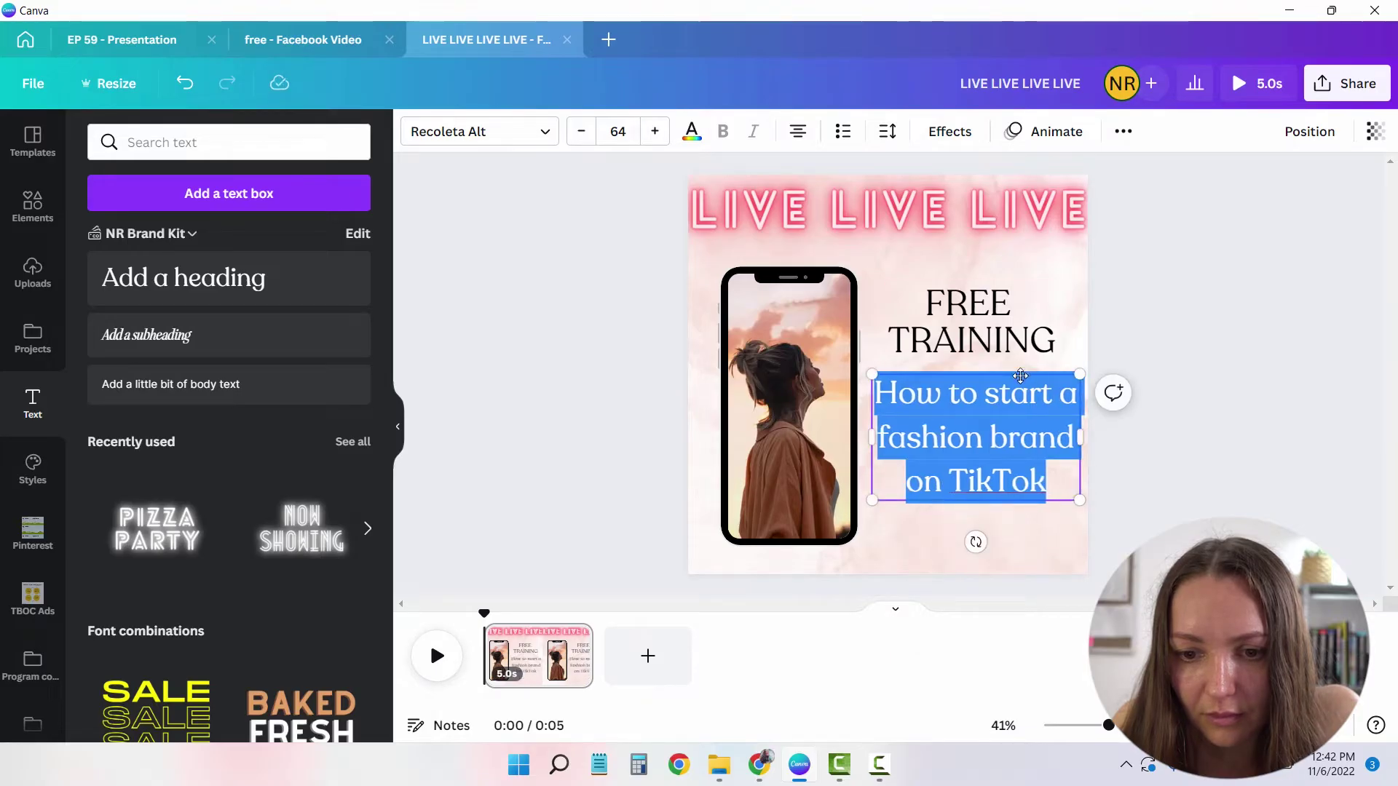
left_click_drag(1019, 368, 1015, 364)
left_click(1146, 381)
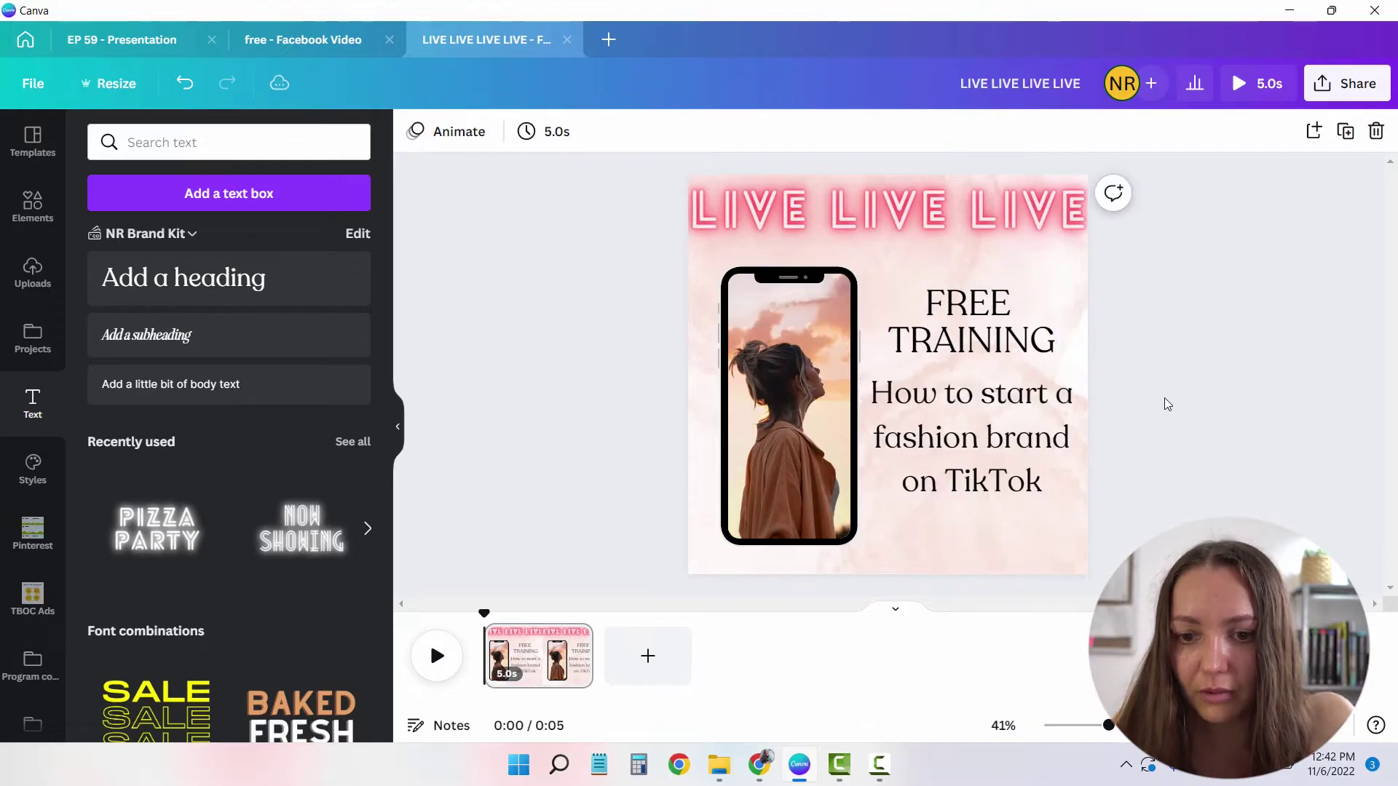
Restyle the FREE TRAINING heading in Recoleta SemiBold, checking it against the reference.
triple_click(987, 310)
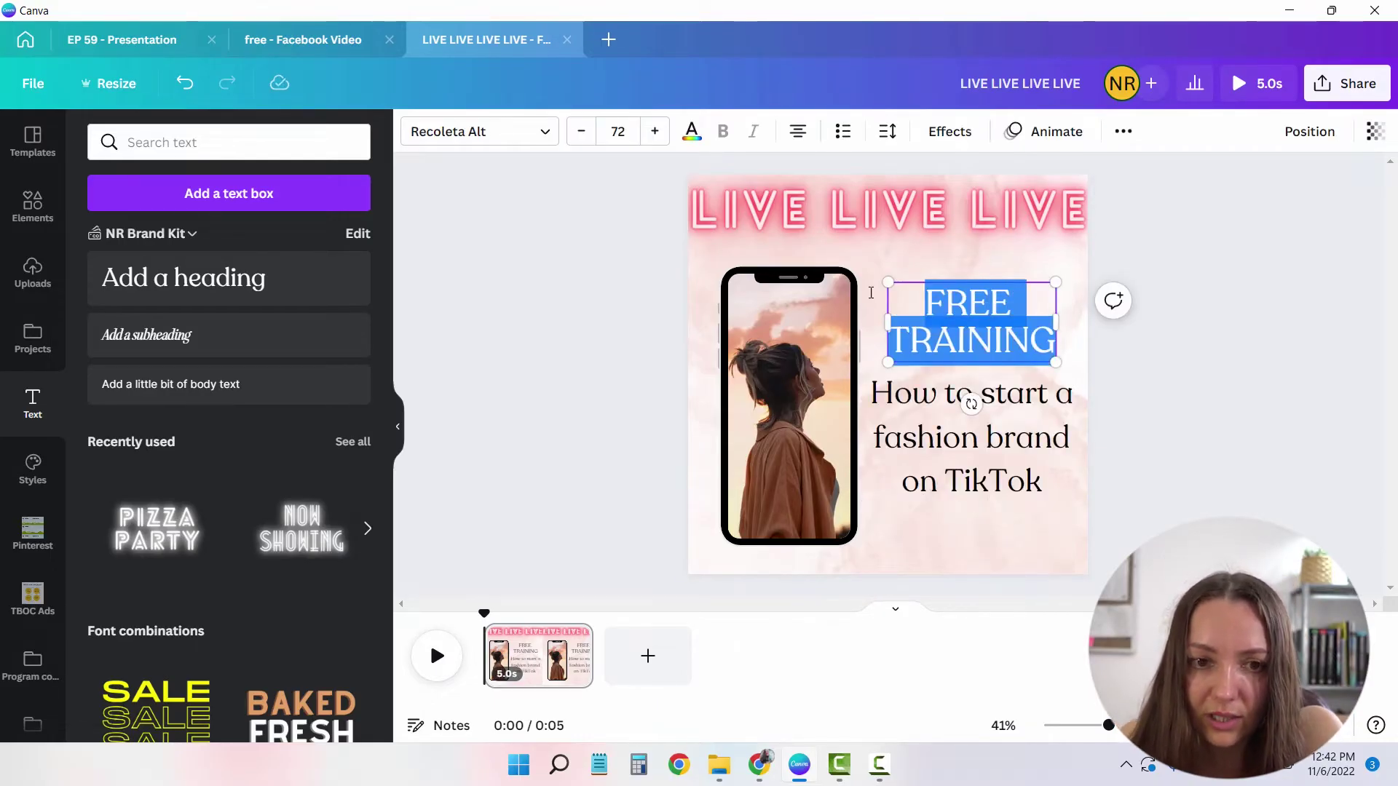
left_click(445, 145)
type("recole")
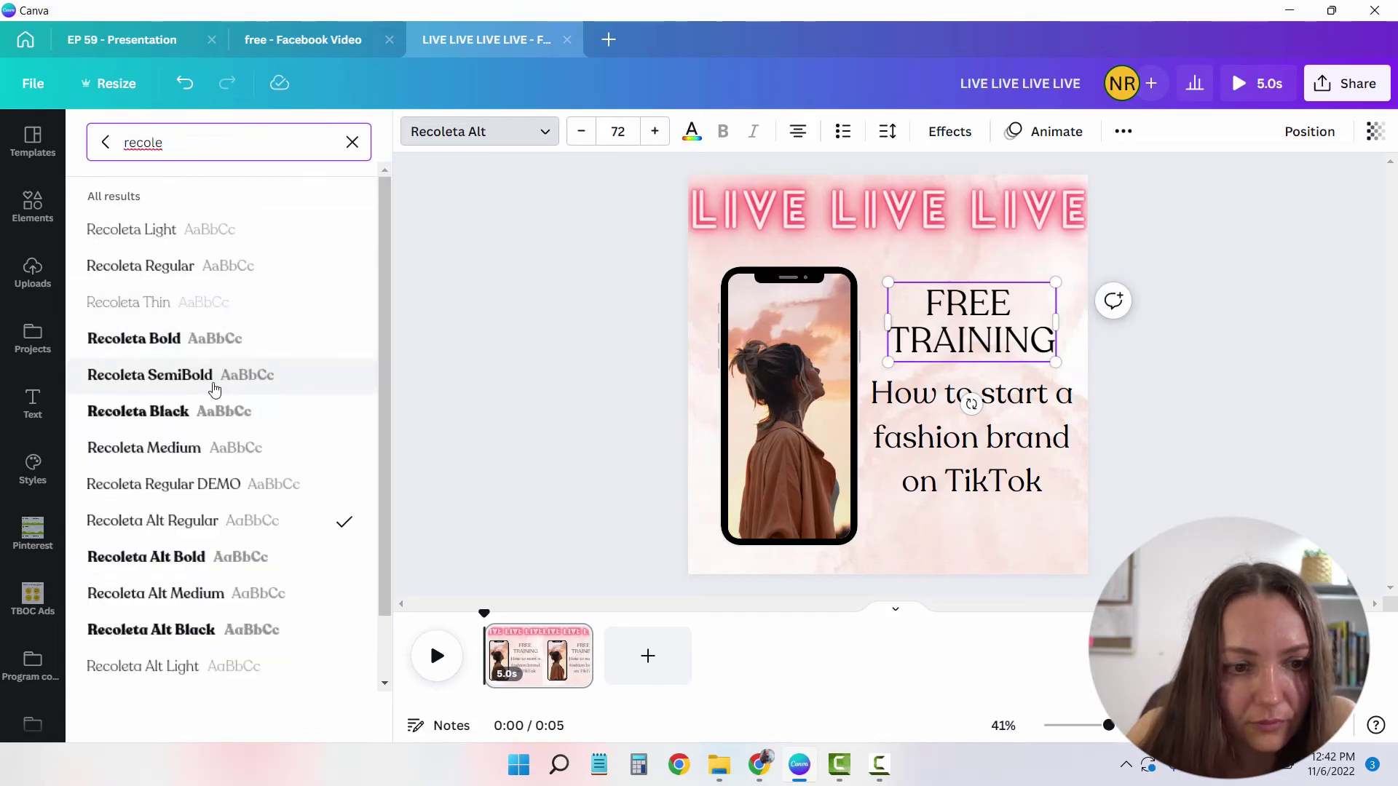
left_click(1118, 369)
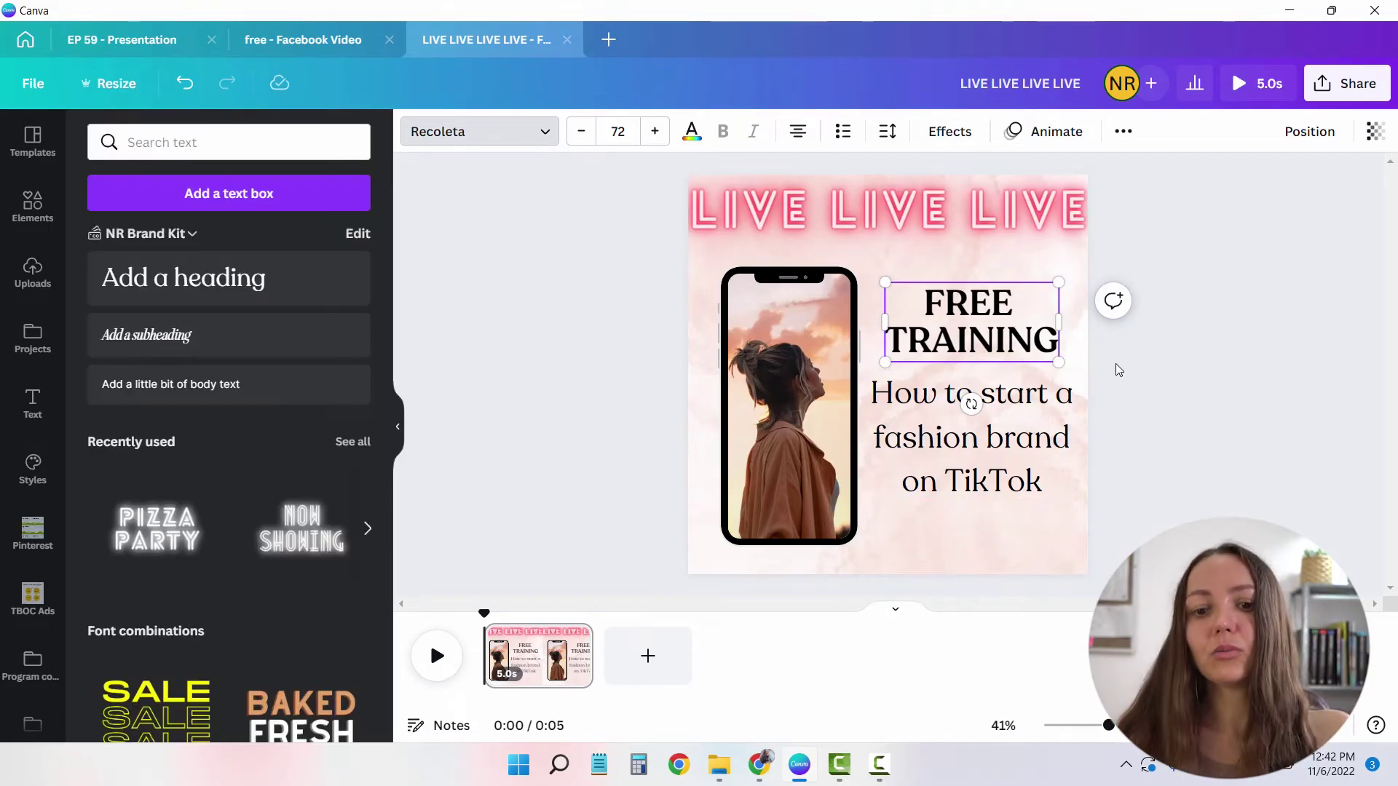
left_click(340, 46)
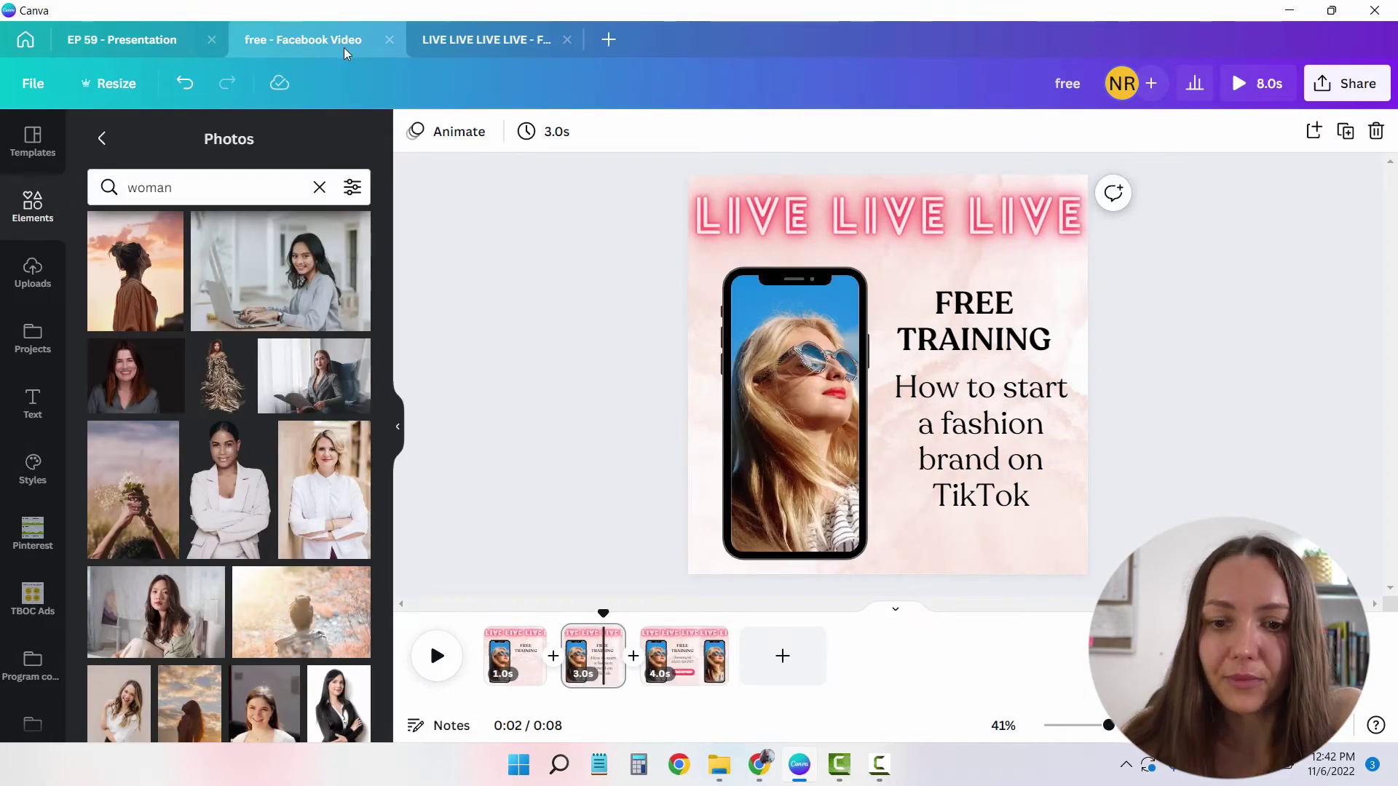
left_click(482, 41)
Shrink the TikTok subtitle two sizes down to 59 and compare with the reference.
left_click(977, 431)
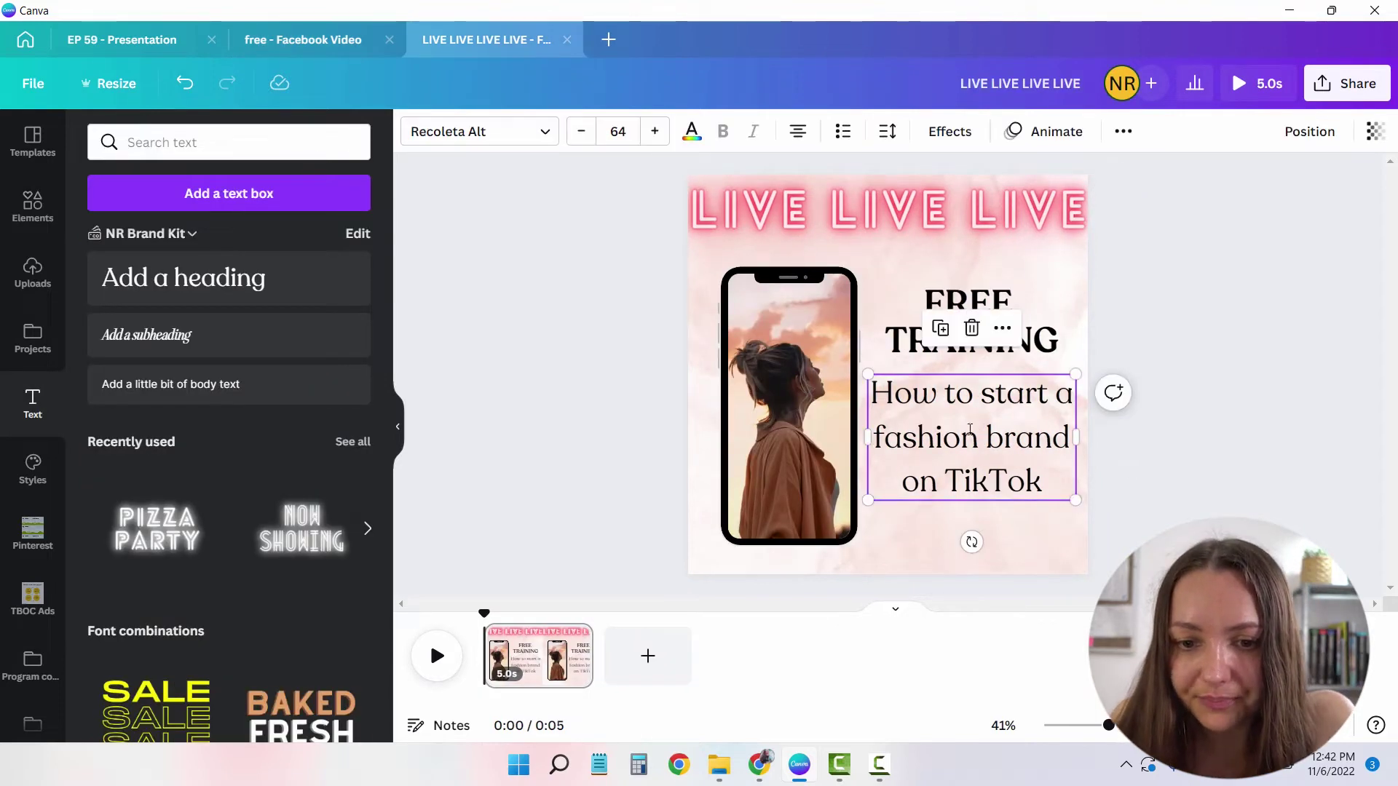
left_click(923, 395)
left_click(579, 131)
left_click(579, 131)
left_click(579, 131)
left_click(579, 131)
left_click(579, 131)
left_click(579, 131)
left_click(1185, 329)
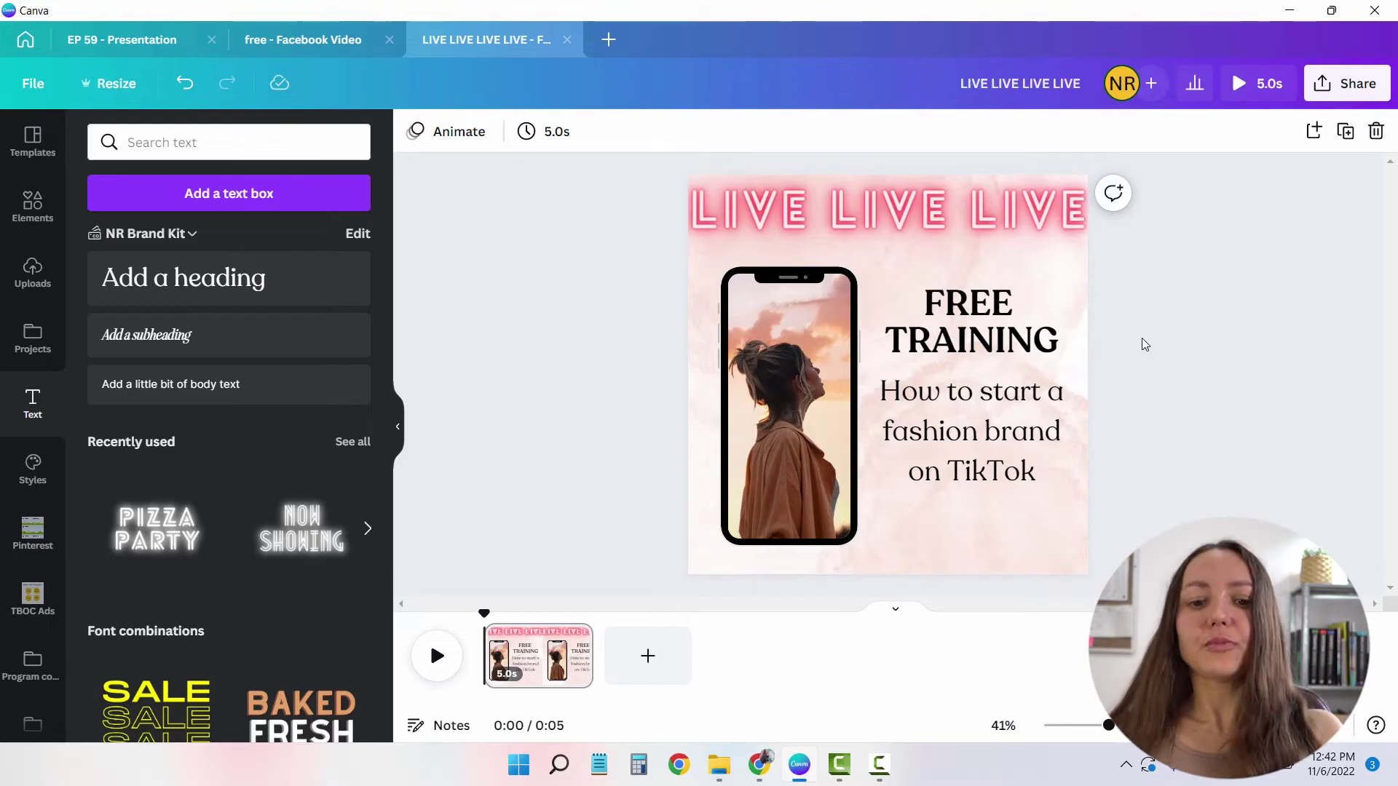
left_click(307, 34)
left_click(466, 43)
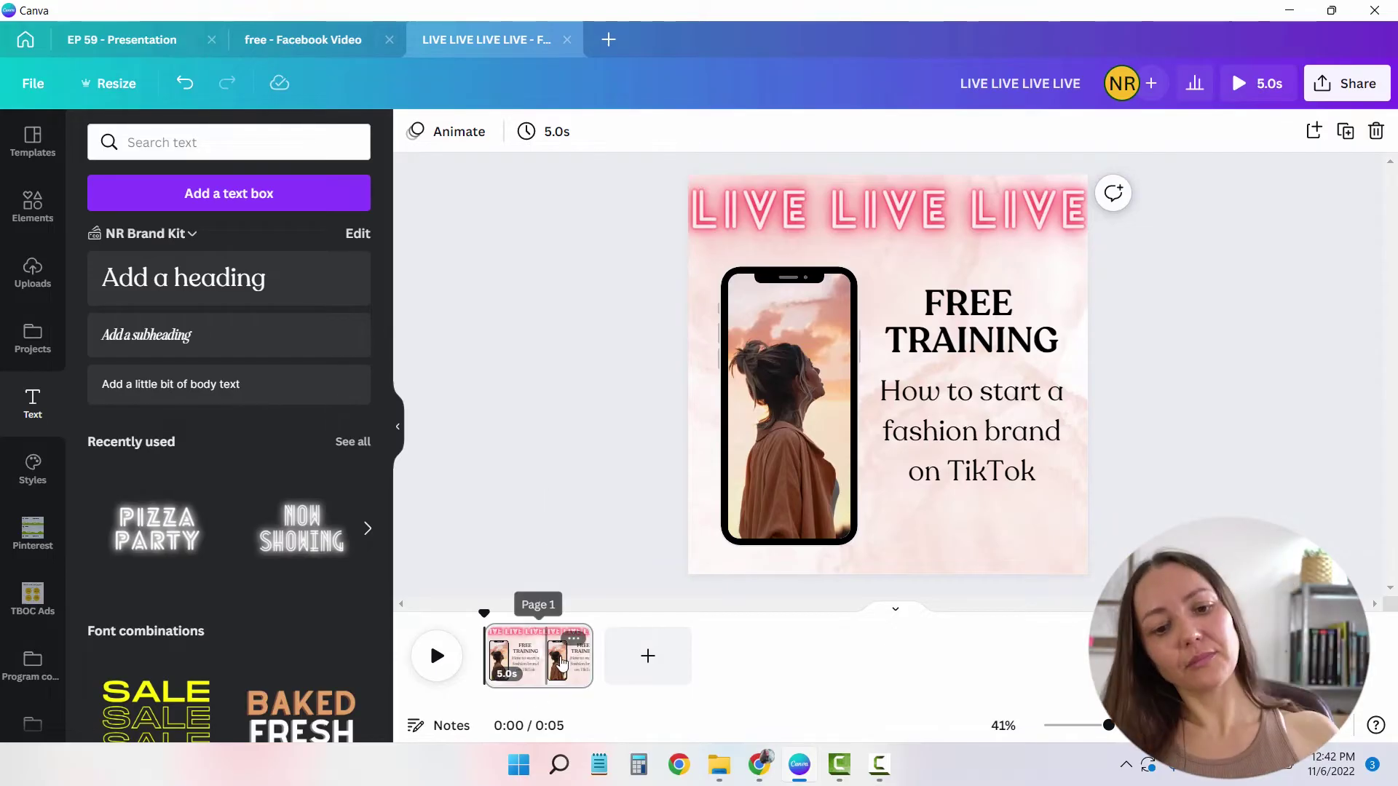
Duplicate the page and delete the fashion-brand subtitle from page 1.
left_click(576, 639)
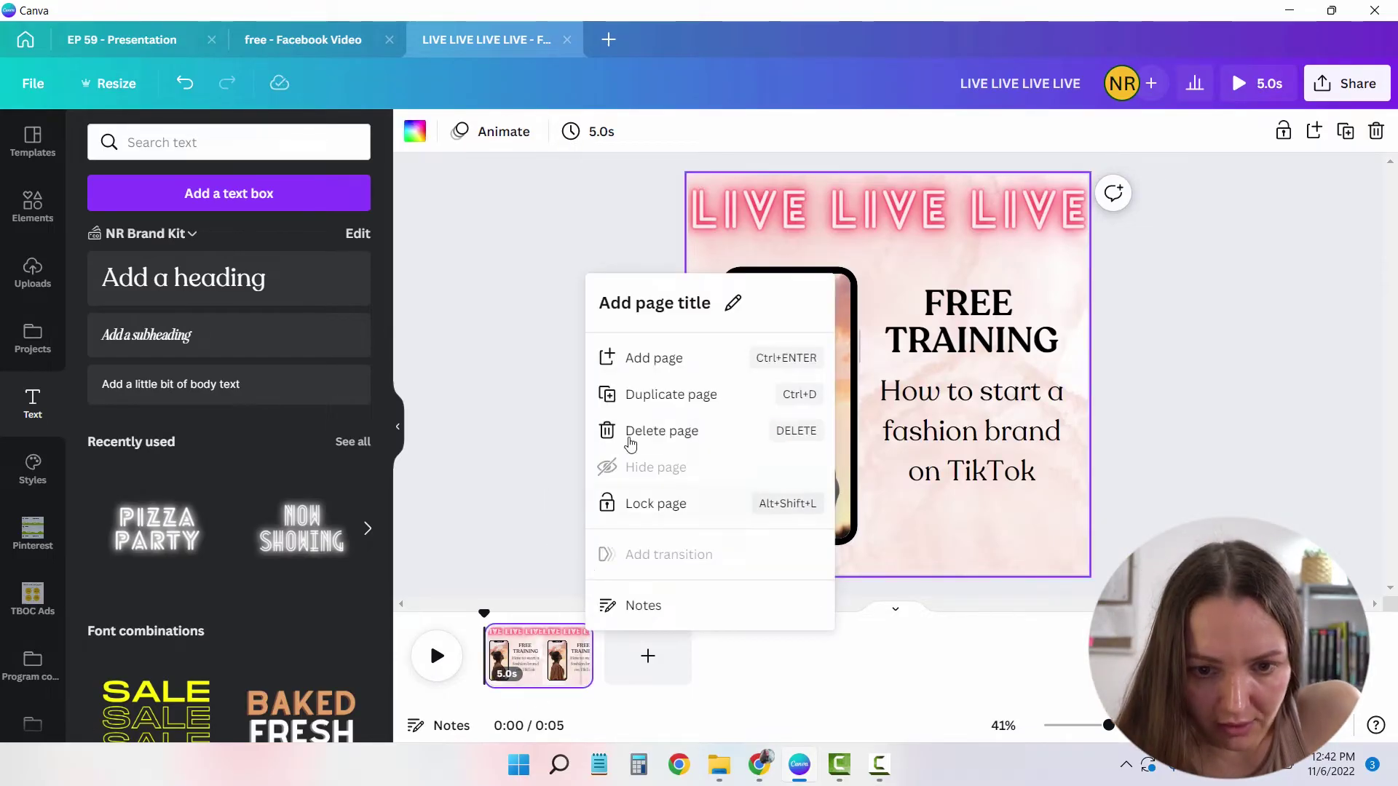
left_click(662, 393)
left_click(550, 666)
left_click(954, 435)
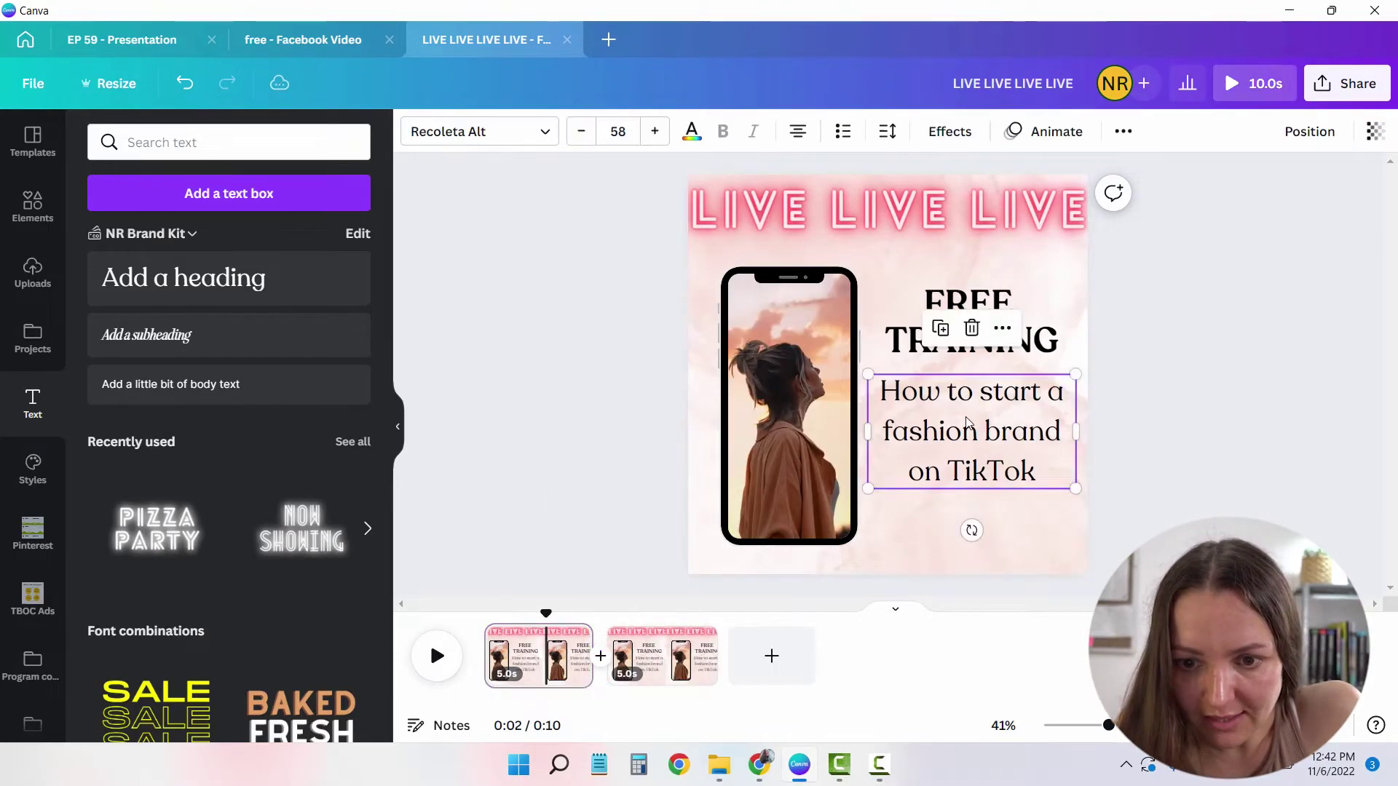
key("Delete")
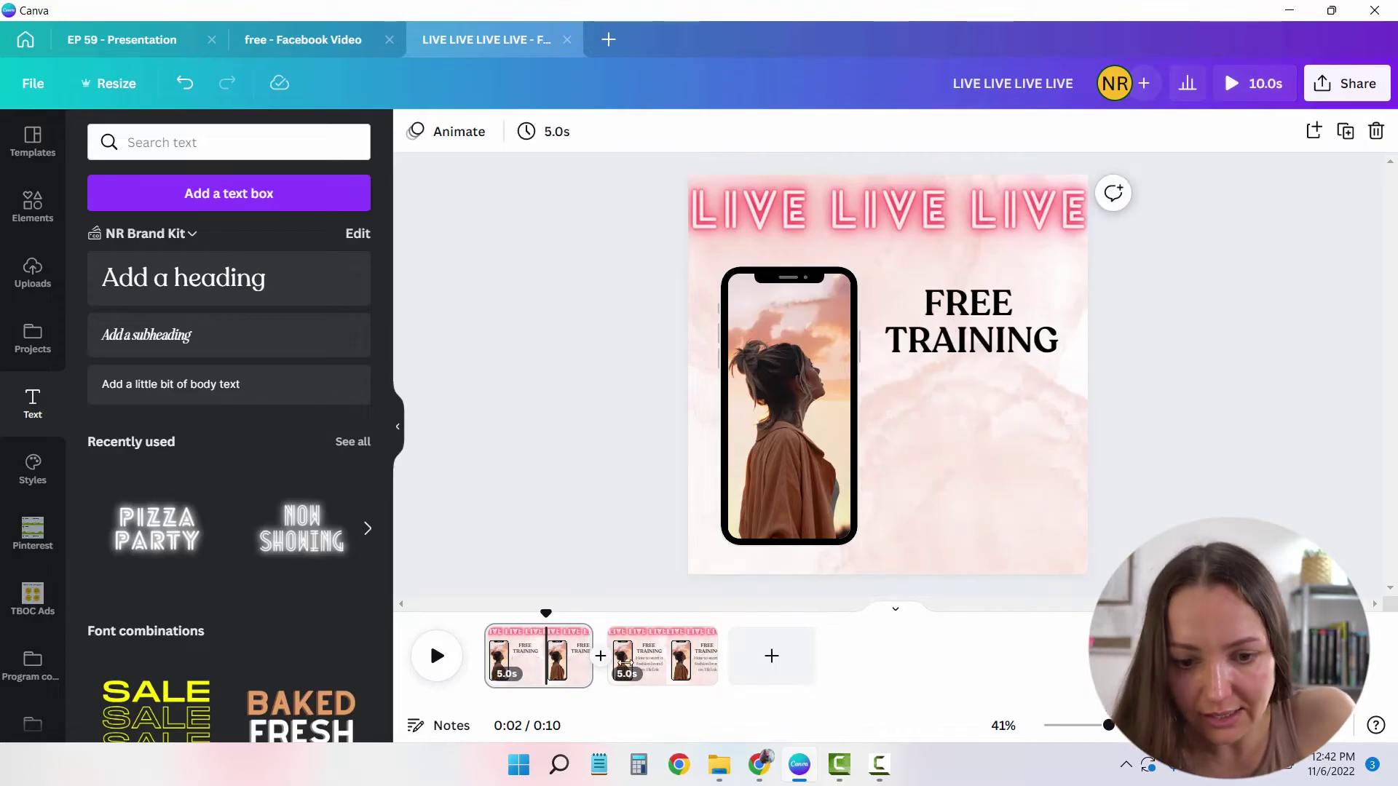
left_click(672, 652)
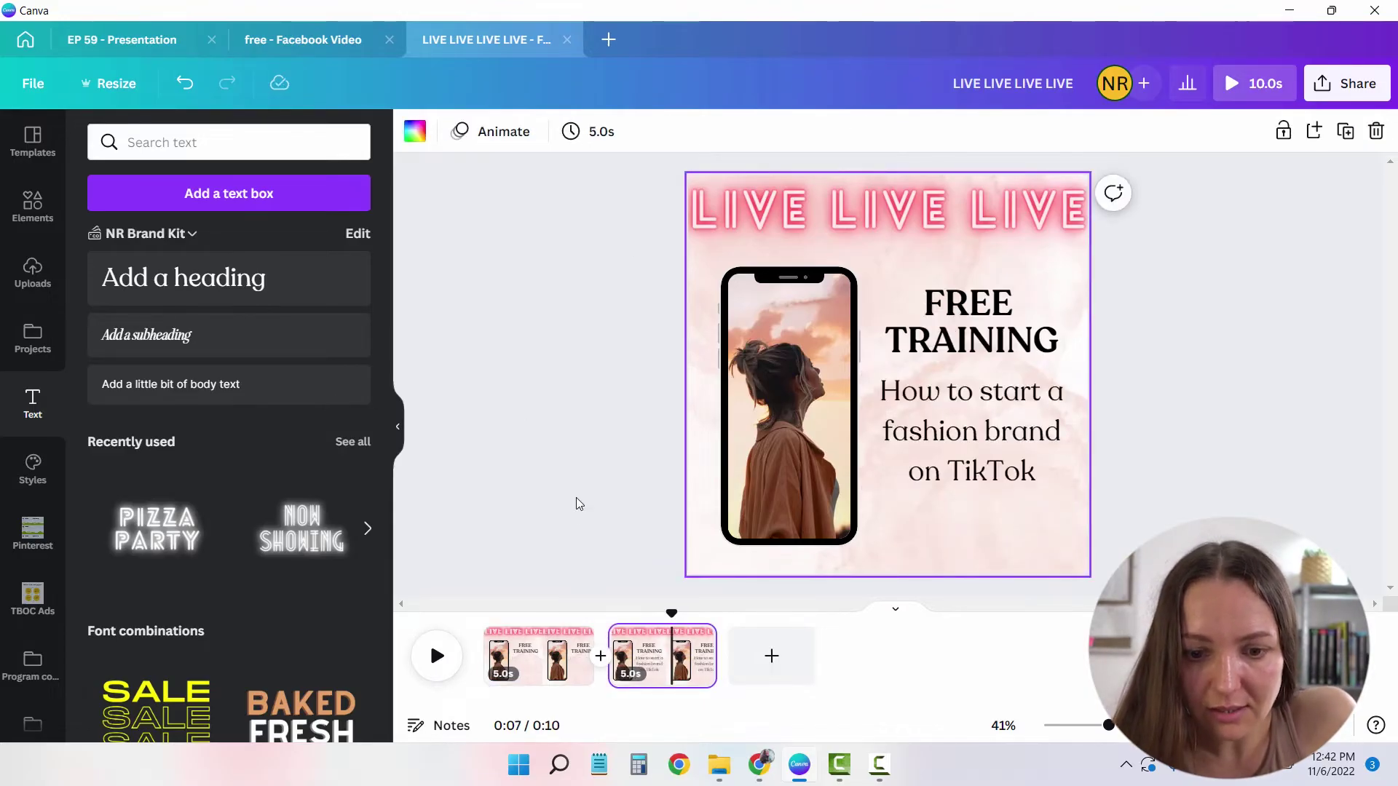
Copy the 'January 1st' text from page 3 of the free - Facebook Video design.
left_click(350, 39)
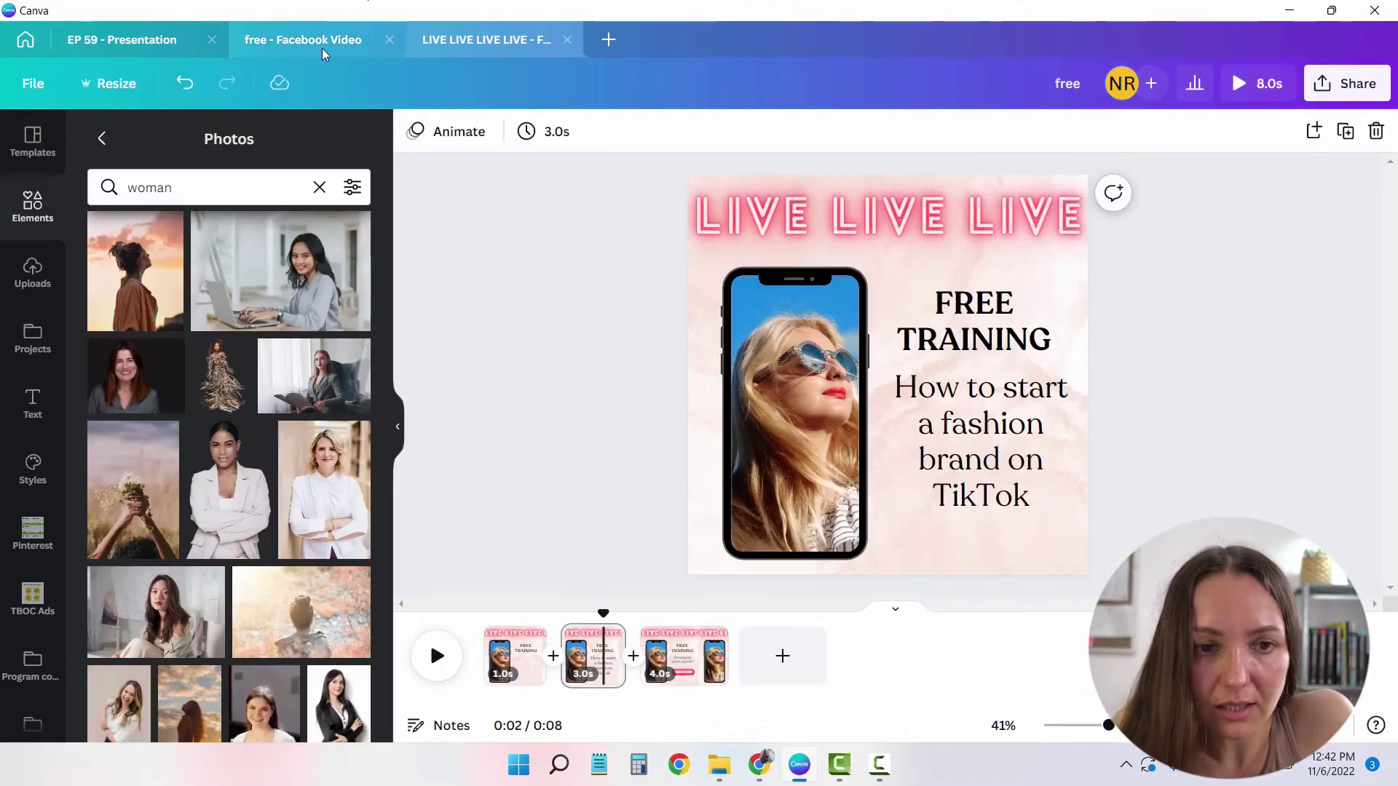
left_click(686, 663)
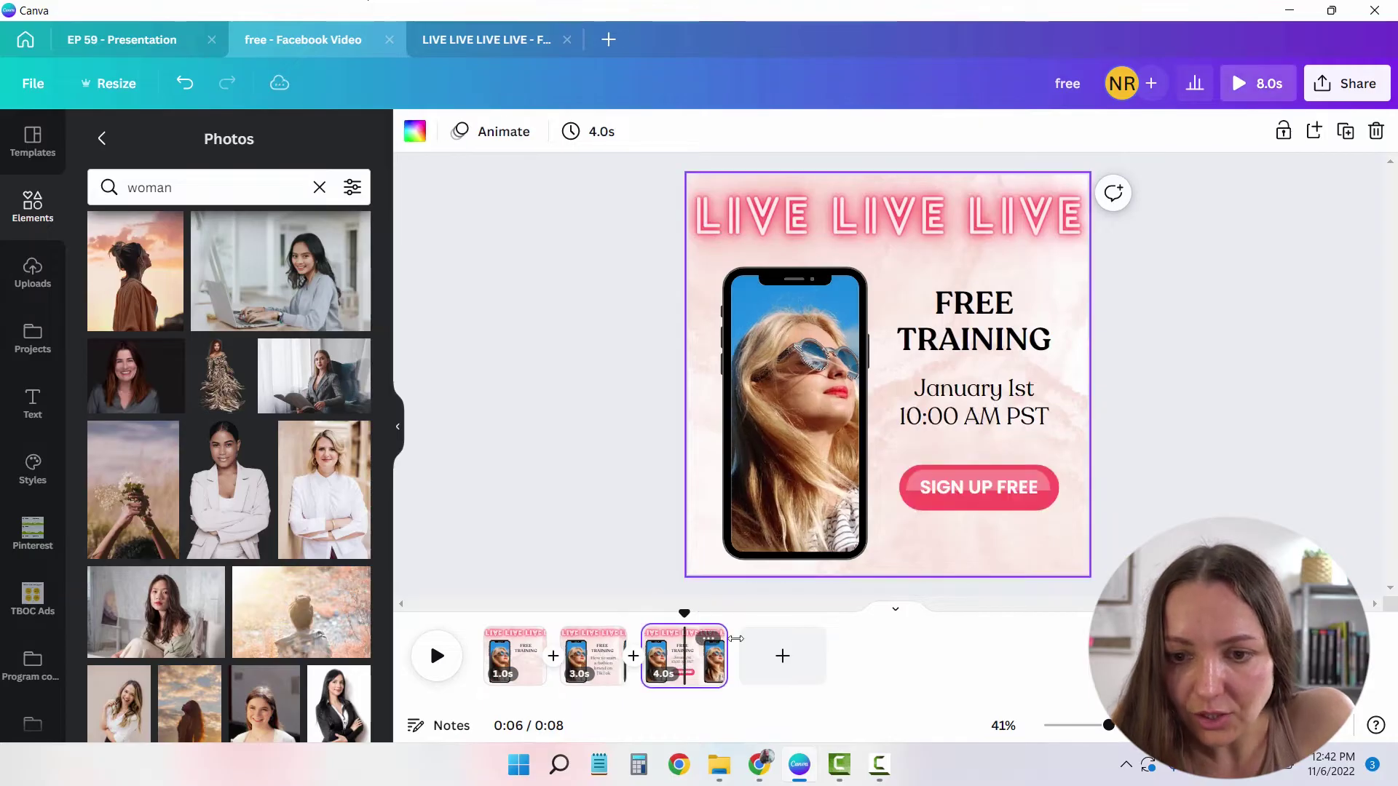
left_click(972, 405)
double_click(971, 392)
key("ctrl+c")
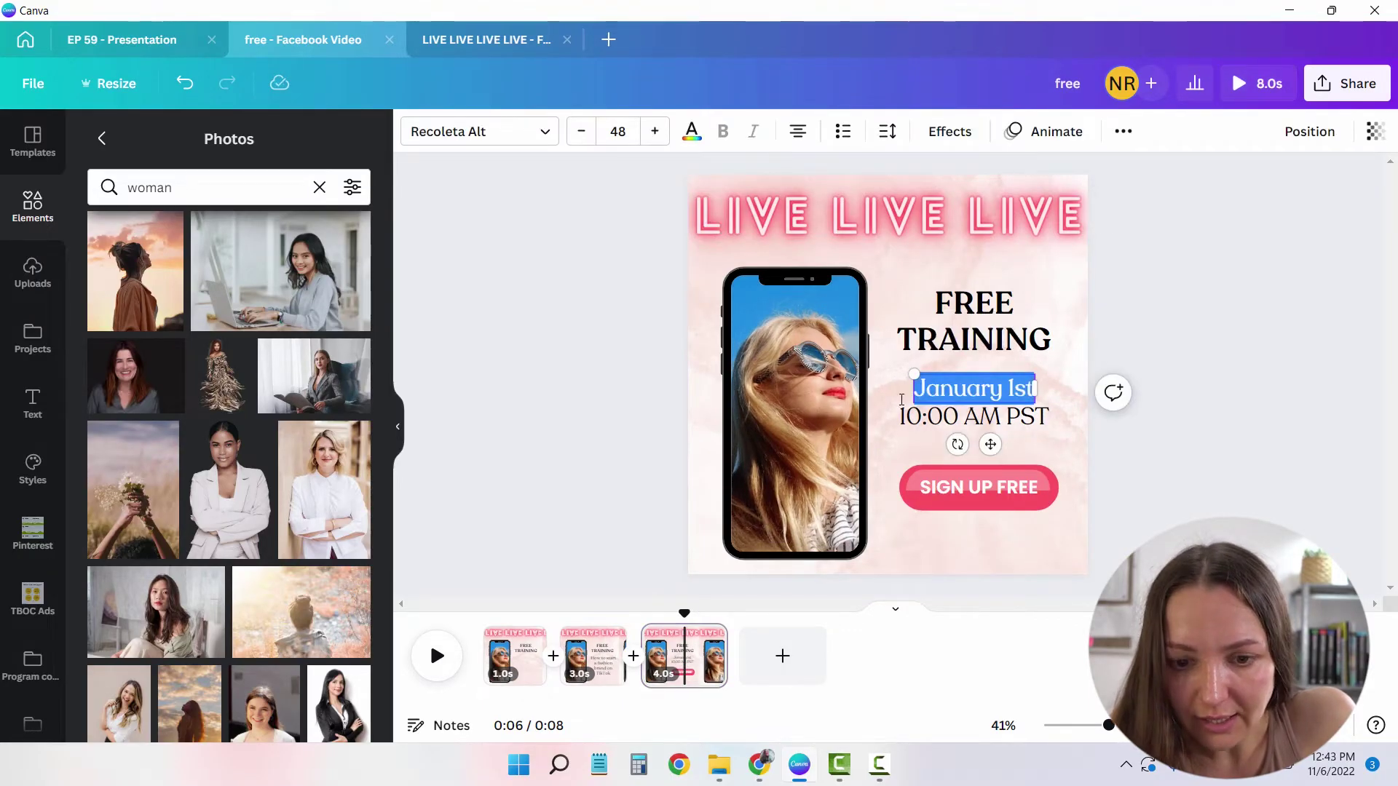
left_click(723, 446)
left_click(547, 51)
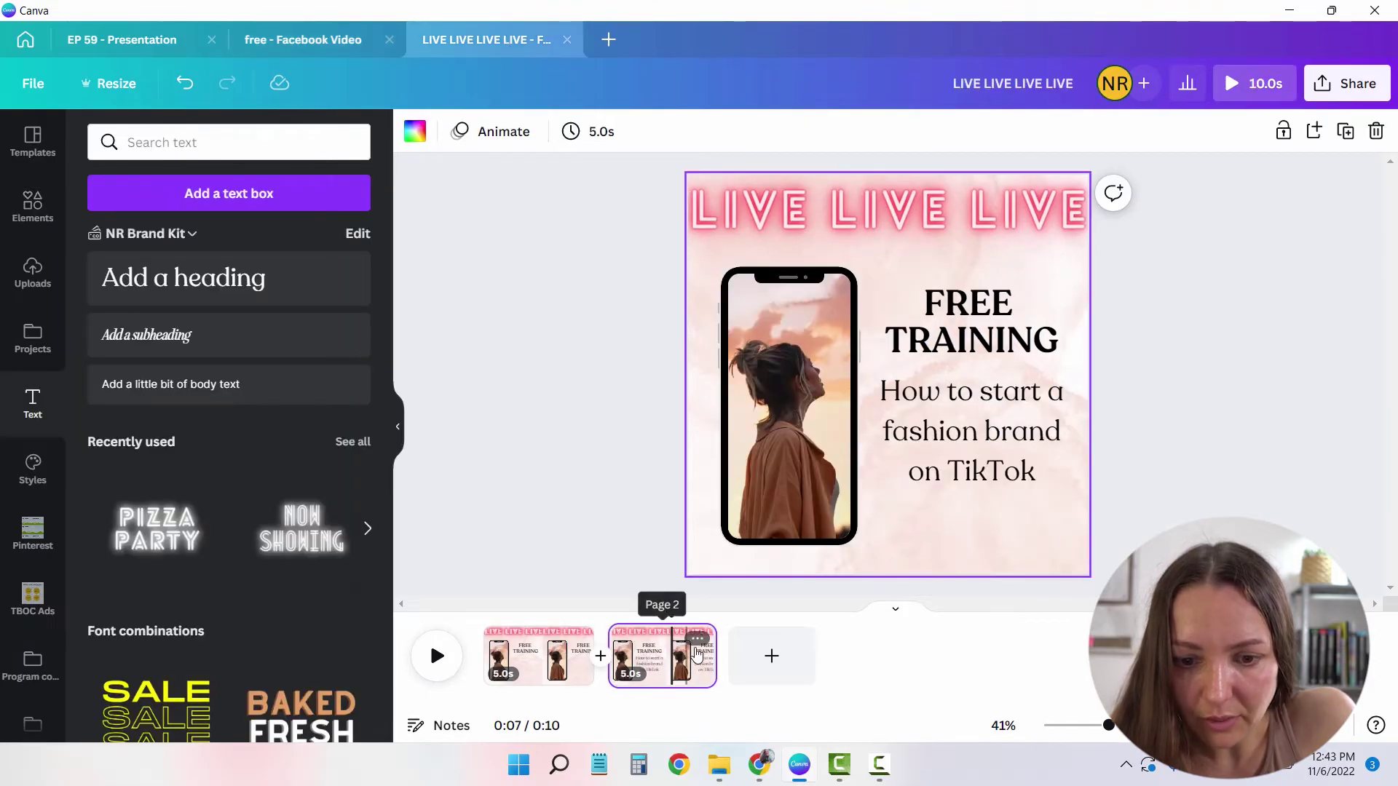
Duplicate page 2 into a third page and replace its subtitle with 'January 1st'.
left_click(698, 639)
left_click(790, 364)
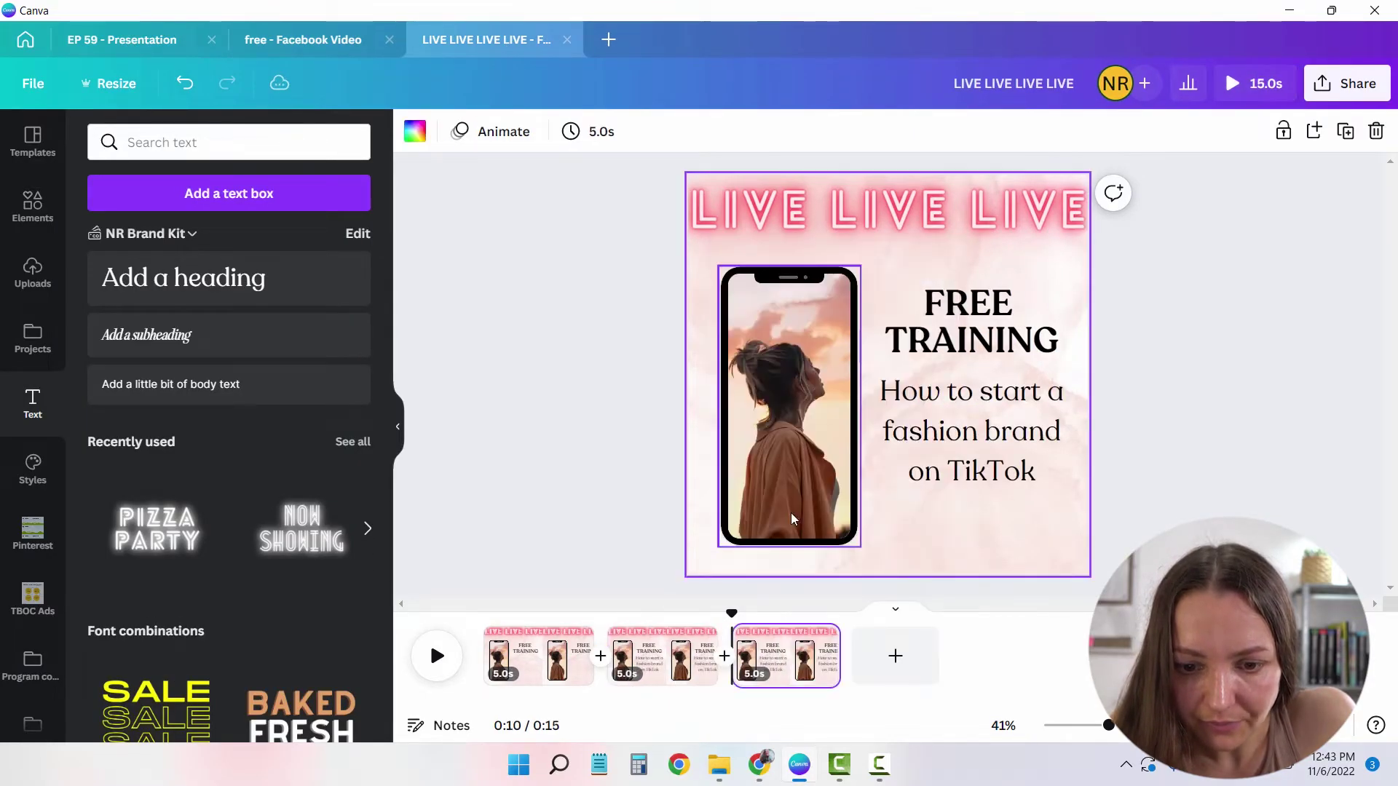
left_click(927, 422)
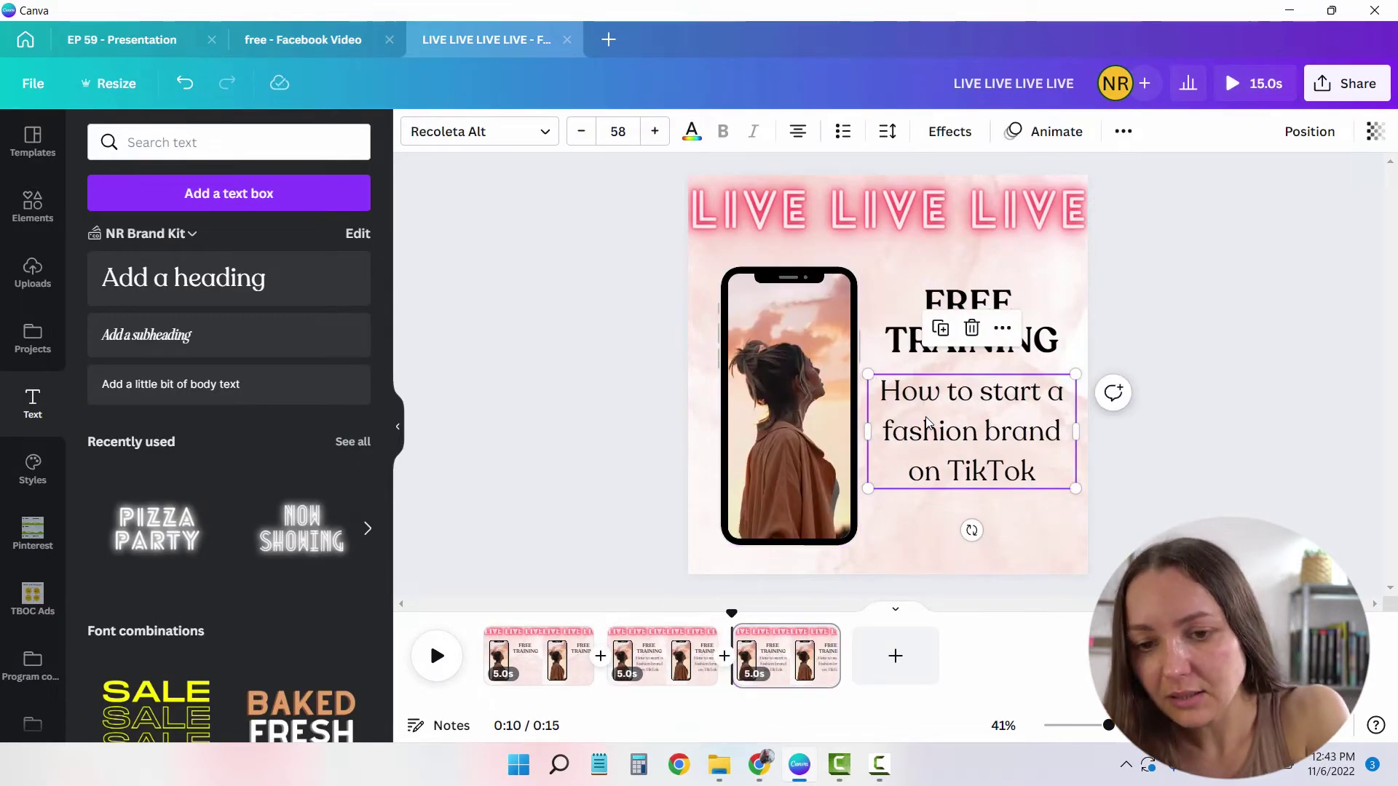
left_click(927, 420)
right_click(927, 416)
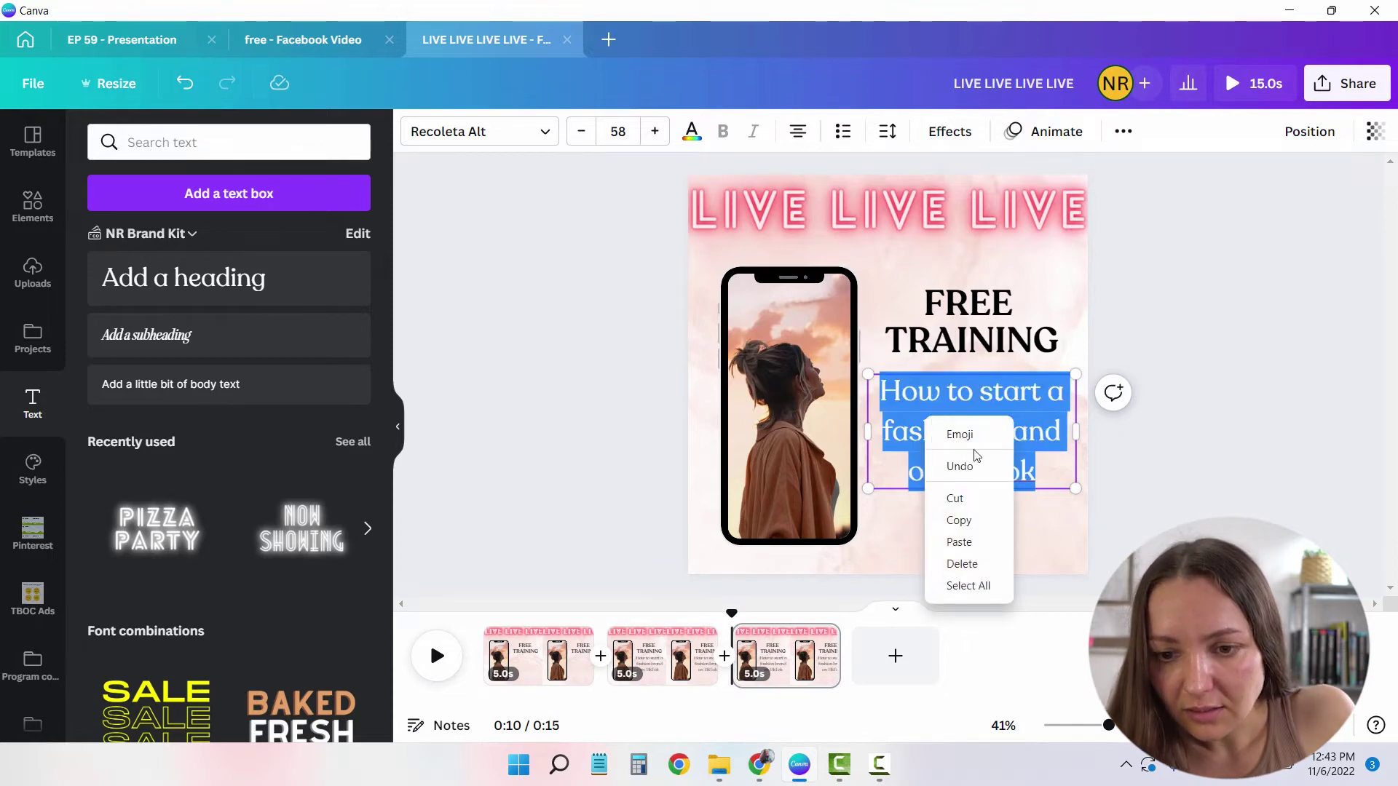
left_click(959, 542)
Copy '10:00 AM PST' from the reference and place a duplicate date box below 'January 1st'.
left_click(313, 39)
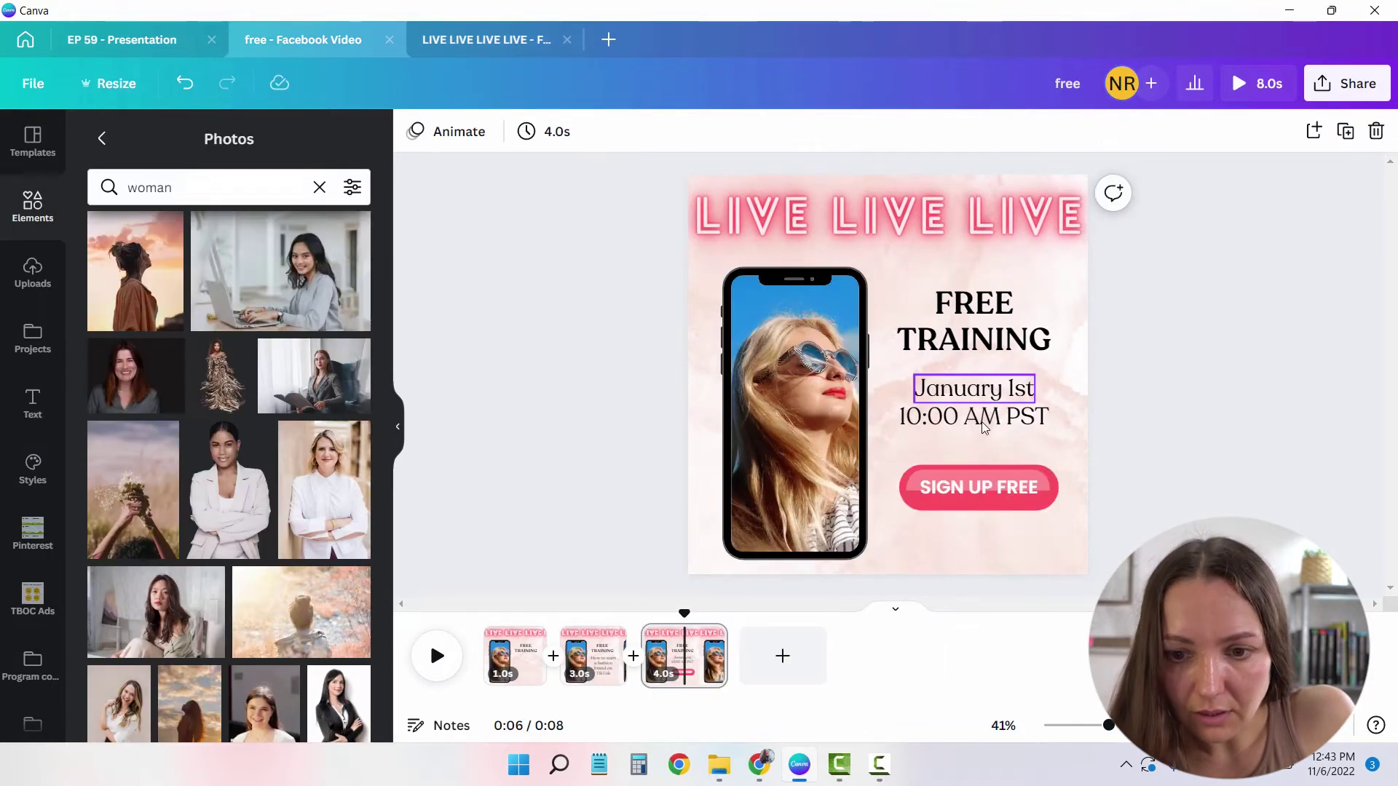
left_click(986, 425)
left_click(986, 425)
left_click(486, 39)
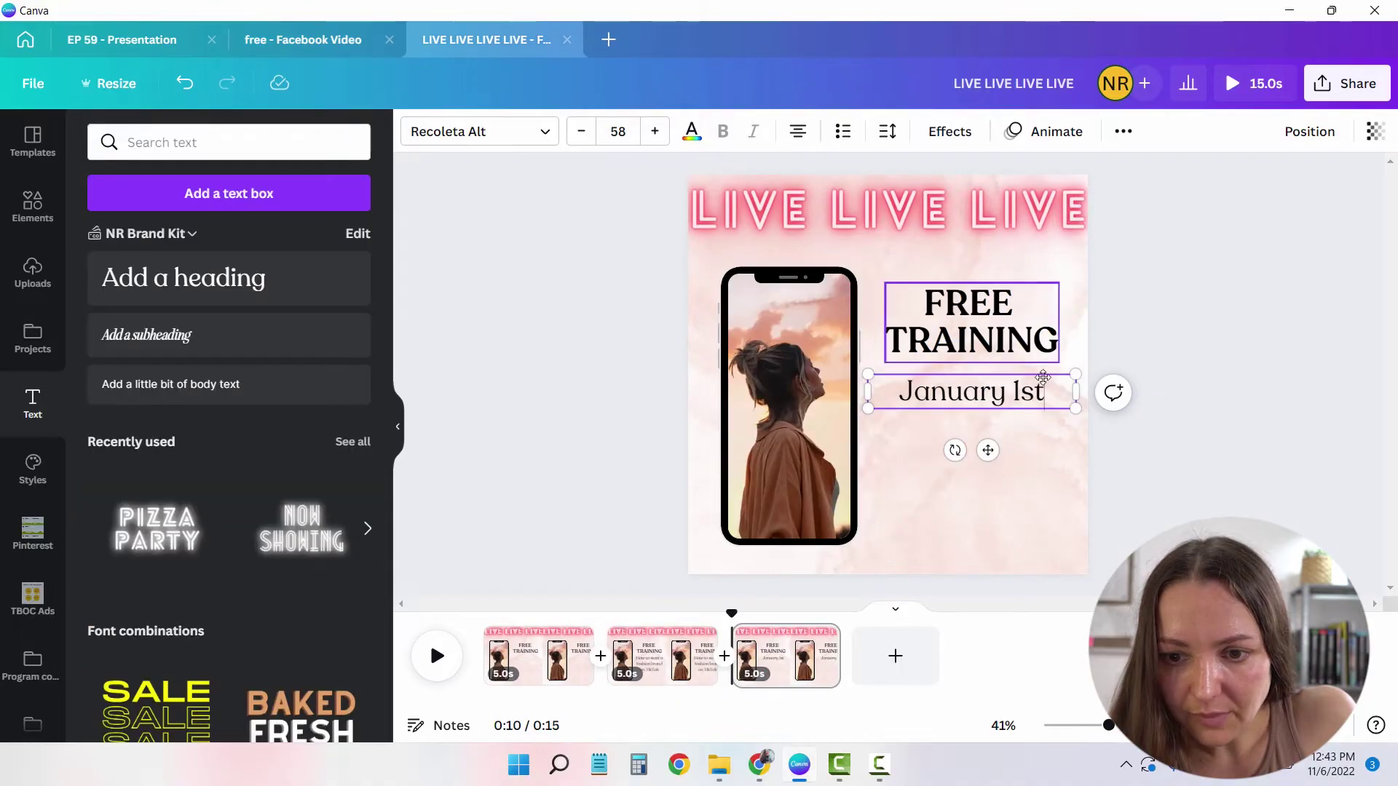
left_click(998, 404)
key("ctrl+v")
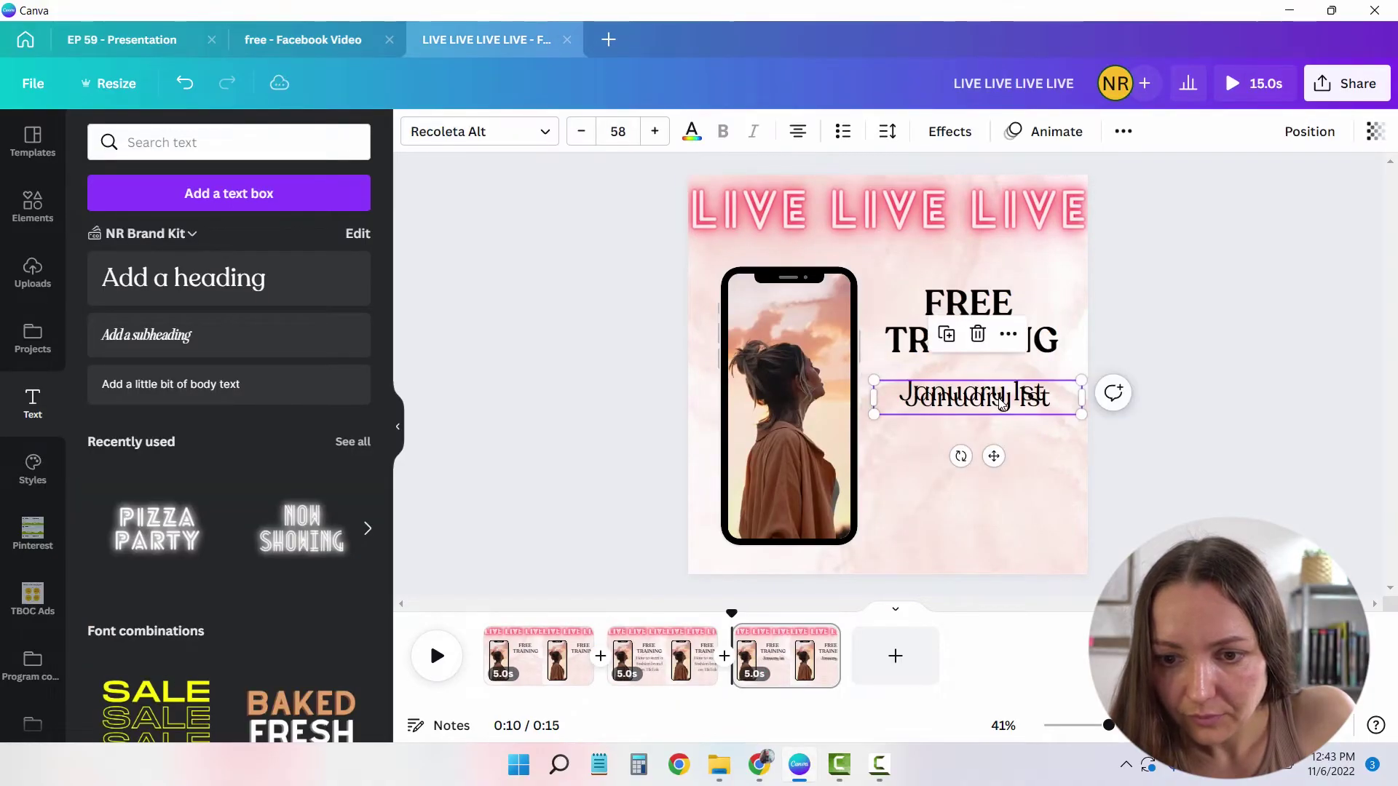
left_click_drag(1014, 405, 1015, 431)
double_click(975, 424)
right_click(994, 437)
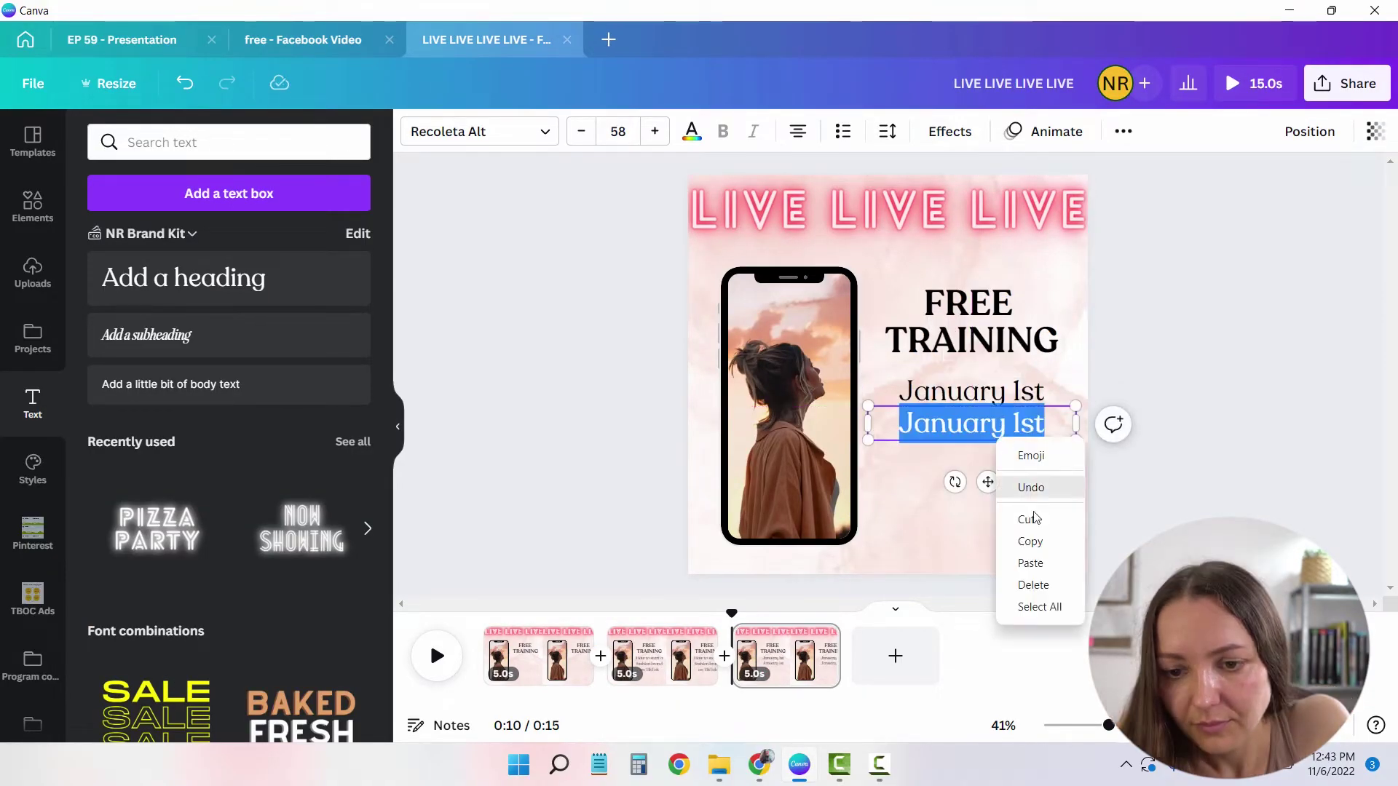
left_click(1033, 569)
Paste '10:00 AM PST' into the duplicated box beneath the date.
left_click(303, 39)
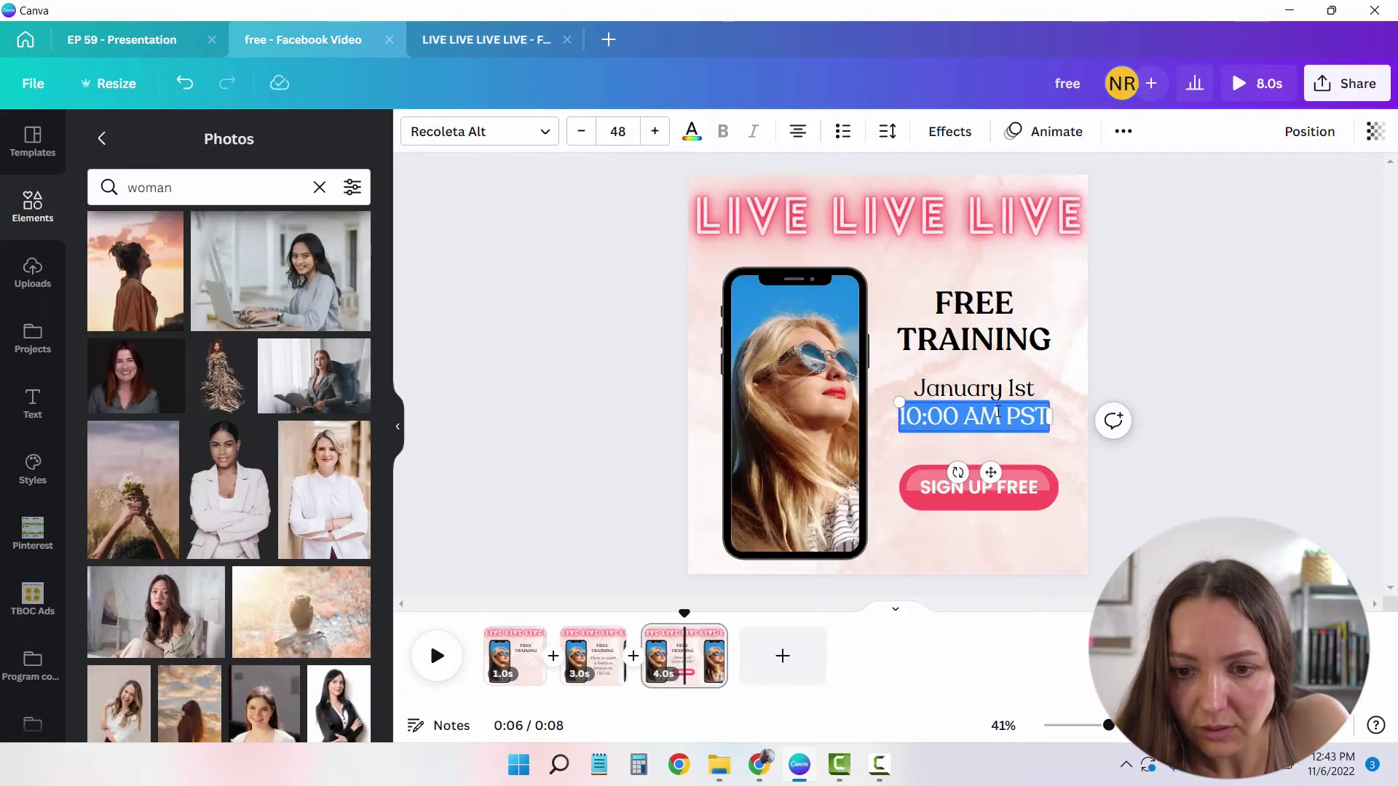
left_click(977, 424)
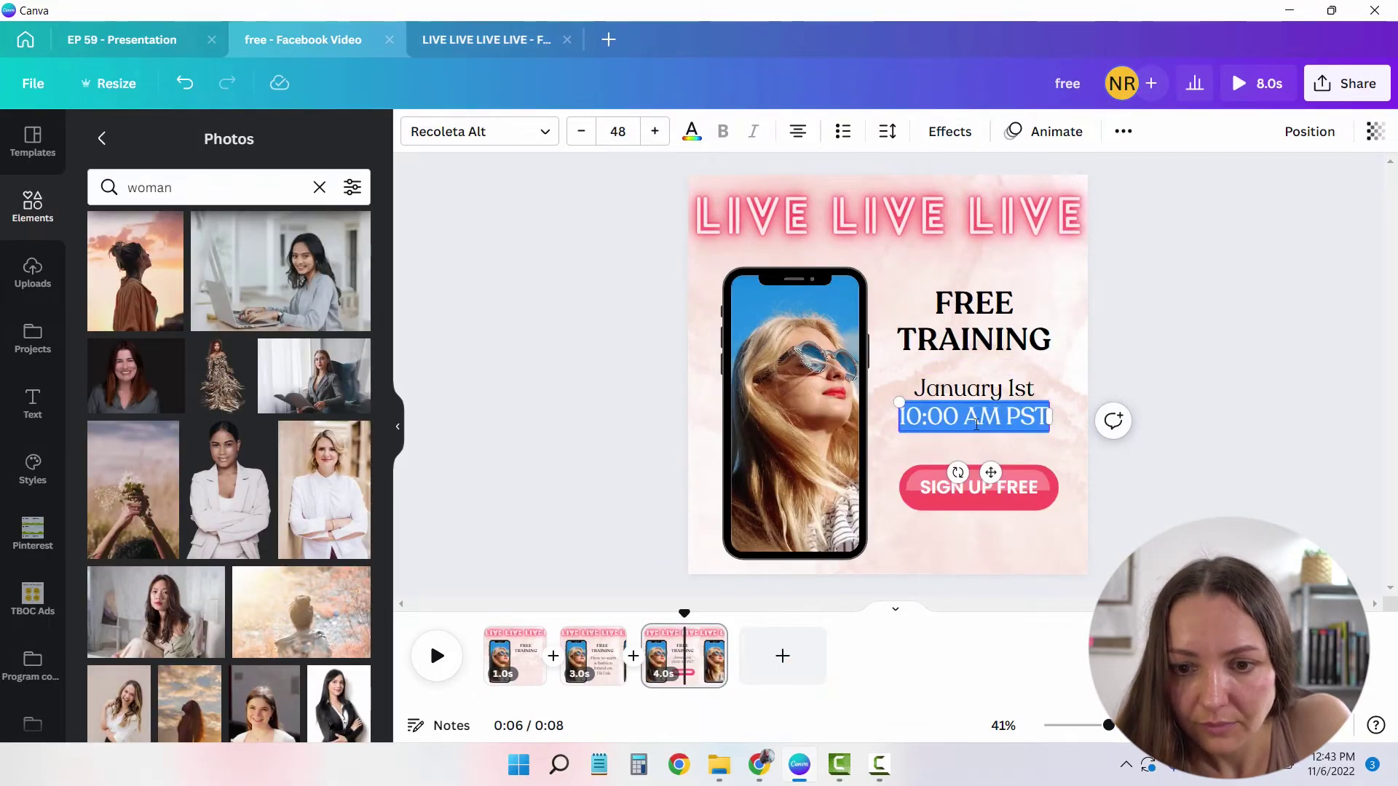
left_click(523, 51)
right_click(988, 430)
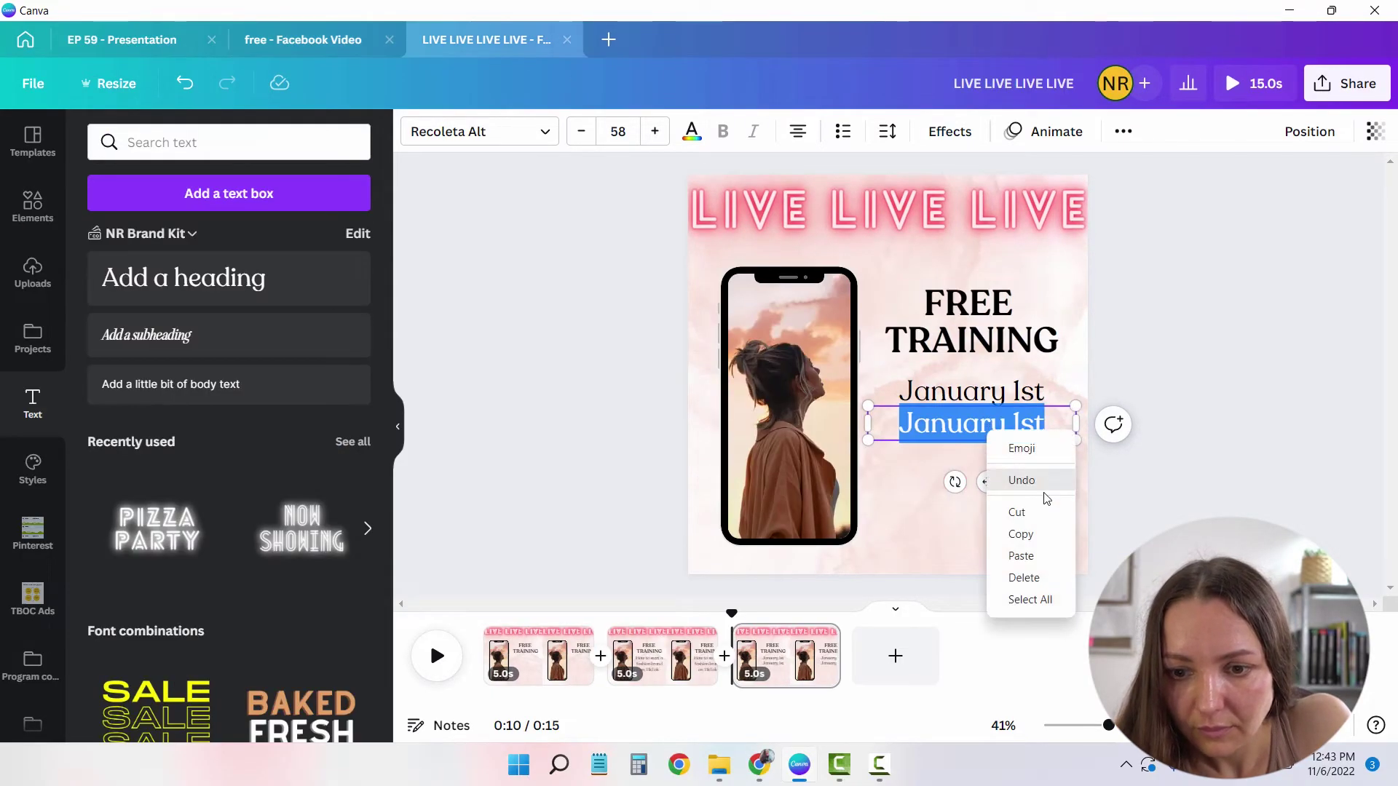
left_click(1020, 552)
left_click(1223, 426)
left_click(998, 421)
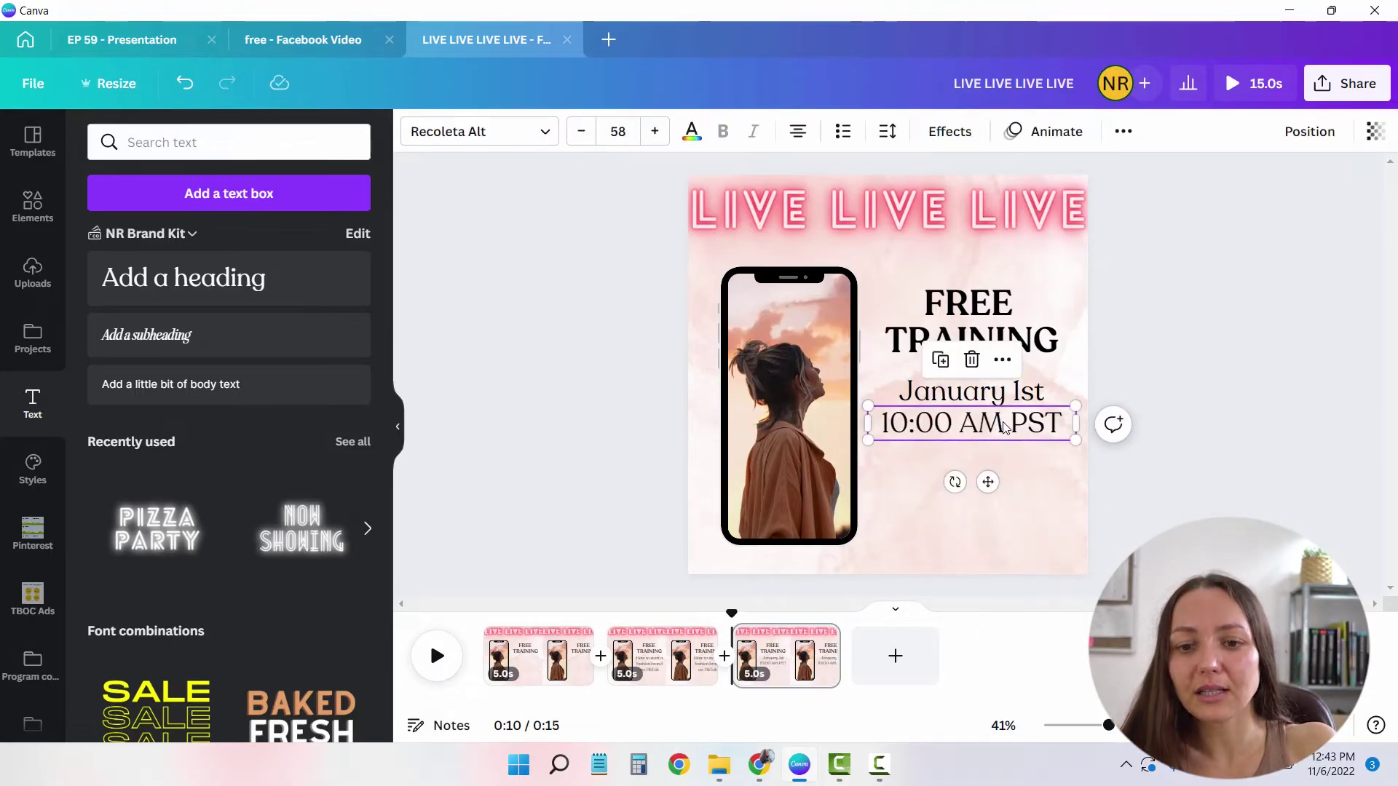
left_click(1224, 318)
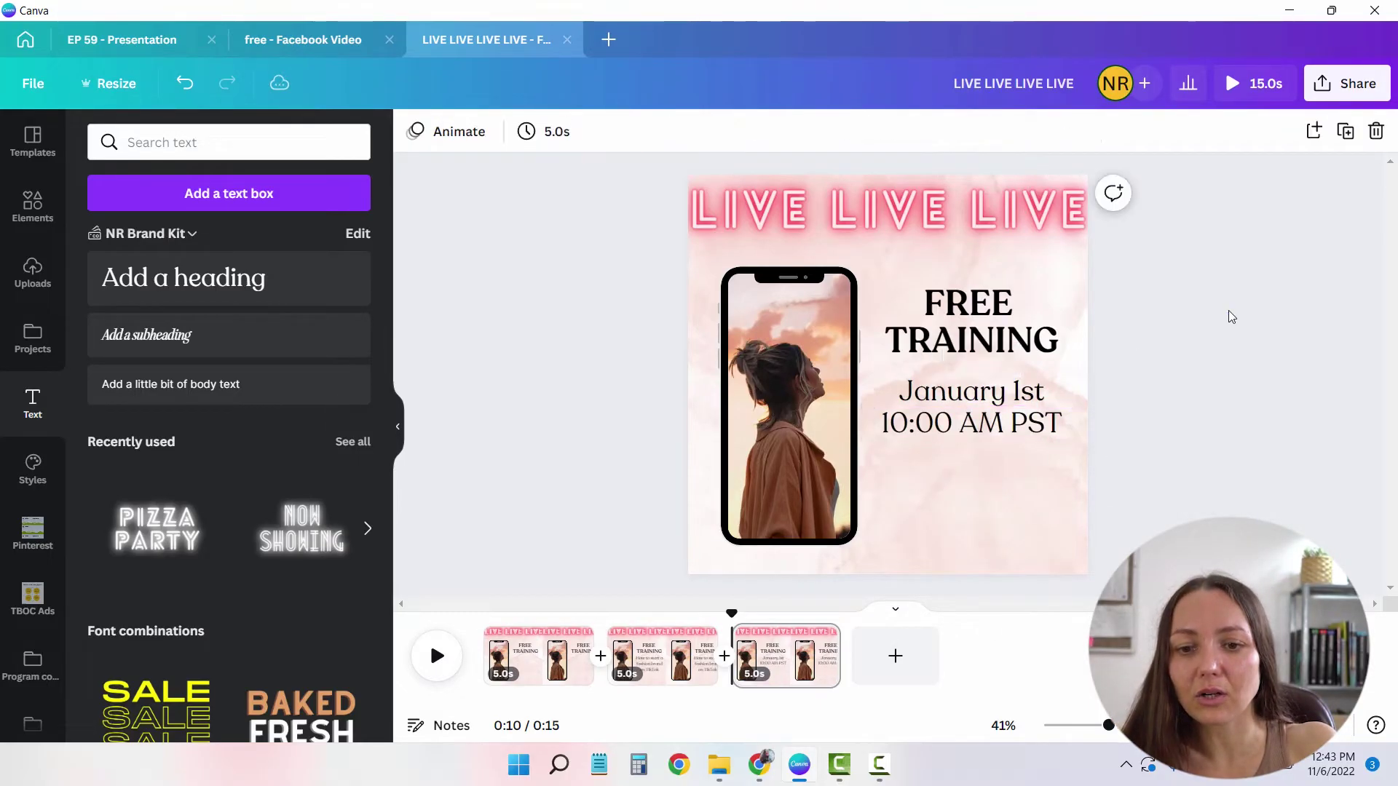
Search Elements for 'butto' and add the red rounded bar to page 3.
left_click(33, 206)
left_click(318, 142)
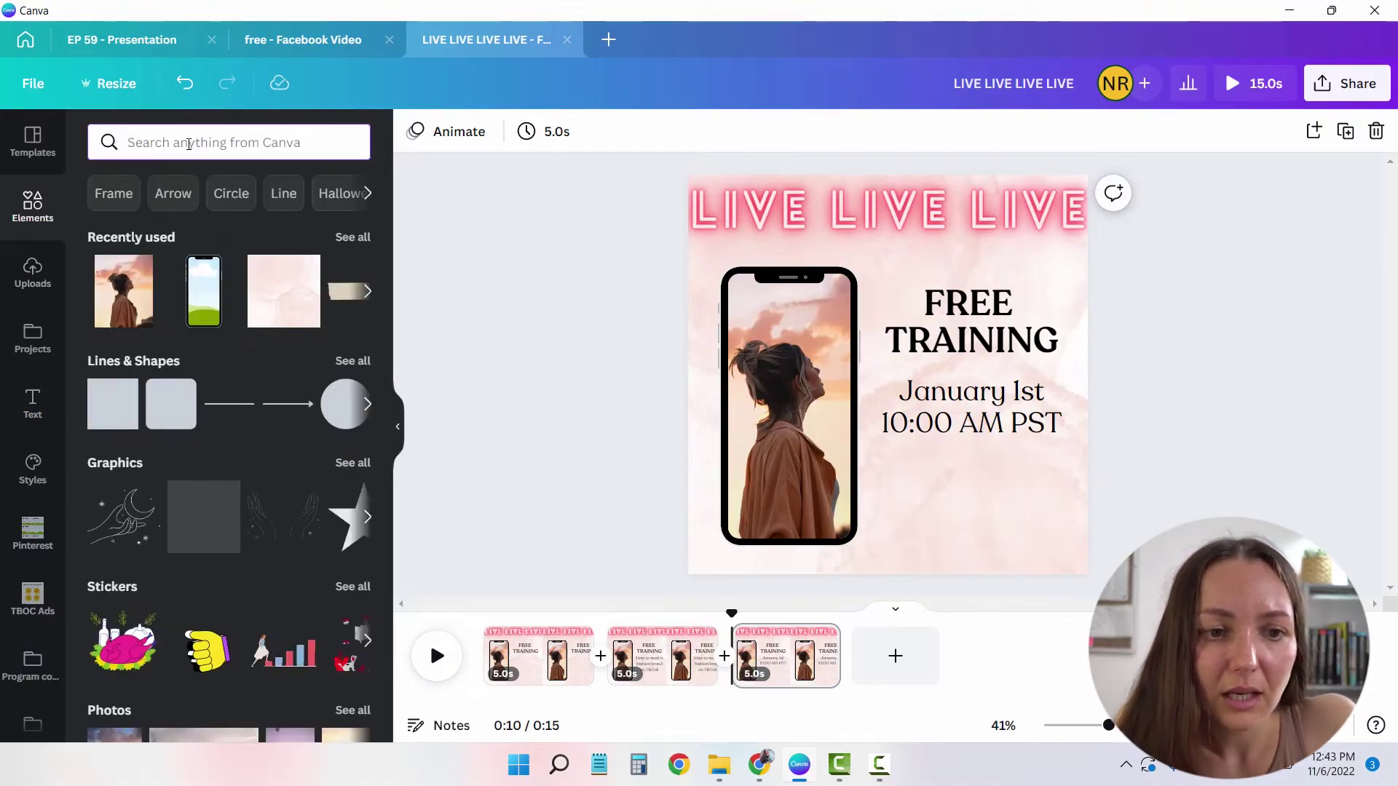
type("butto")
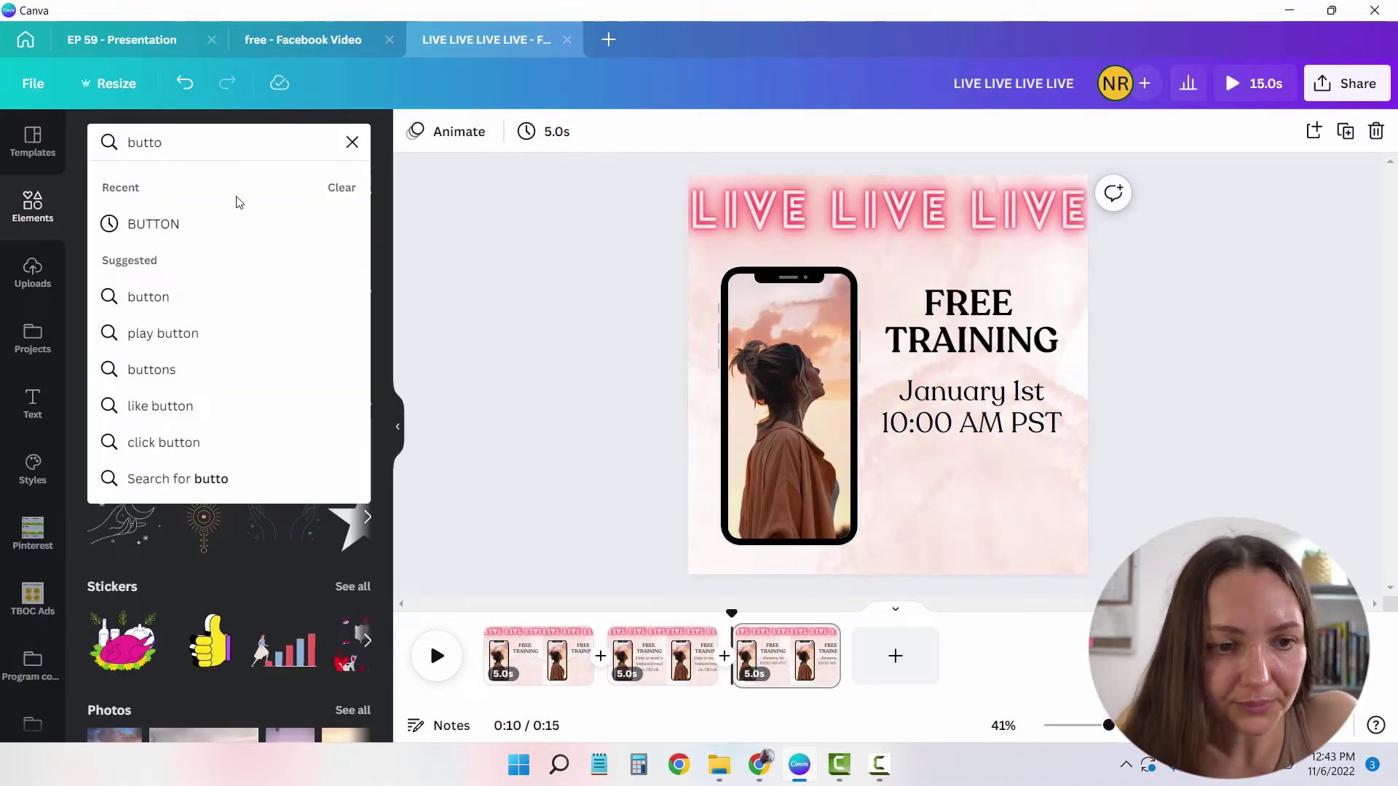
left_click(219, 222)
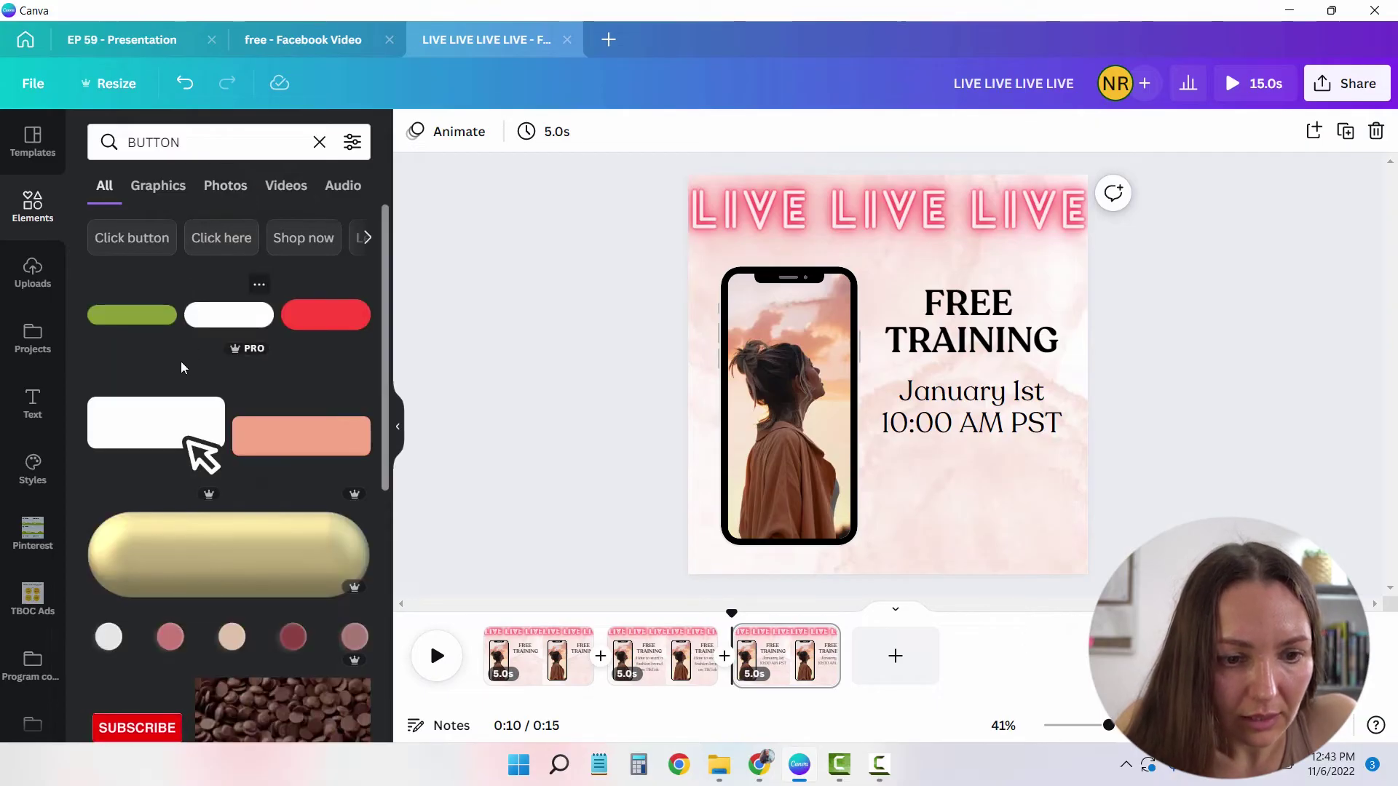
scroll(175, 374, "down", 1)
scroll(314, 322, "up", 1)
left_click(314, 322)
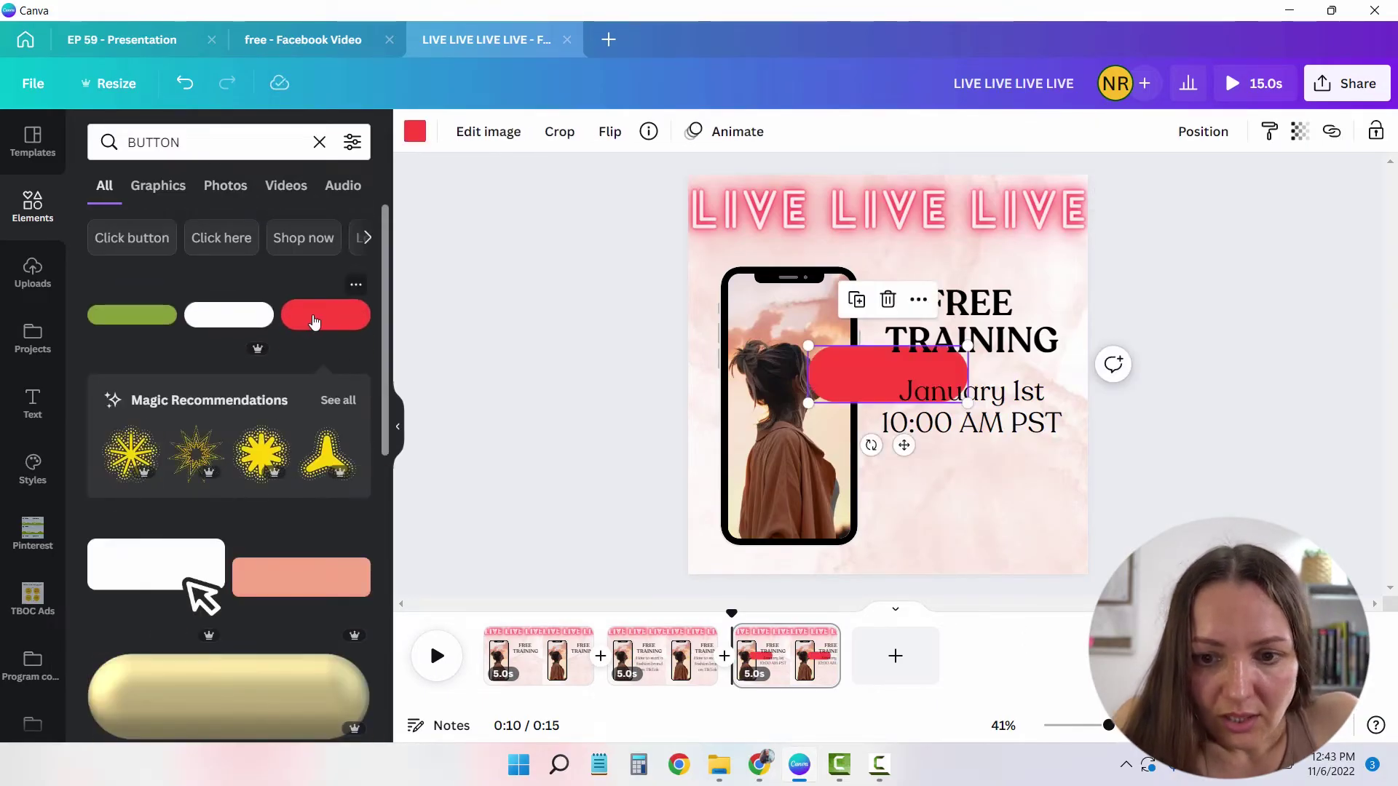
Recolour the bar pink #FC6672 sampled from the LIVE text and move it below the date.
left_click(415, 131)
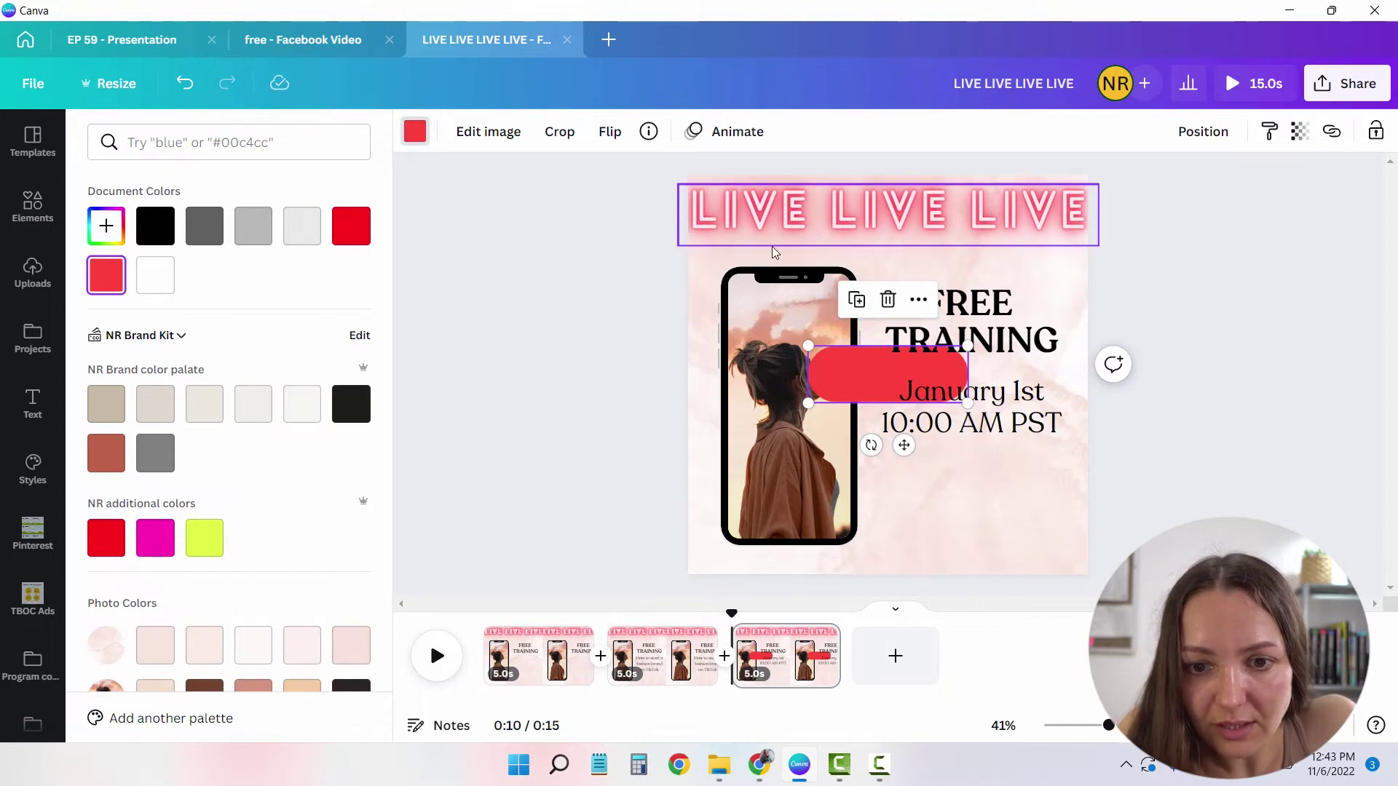
left_click(108, 232)
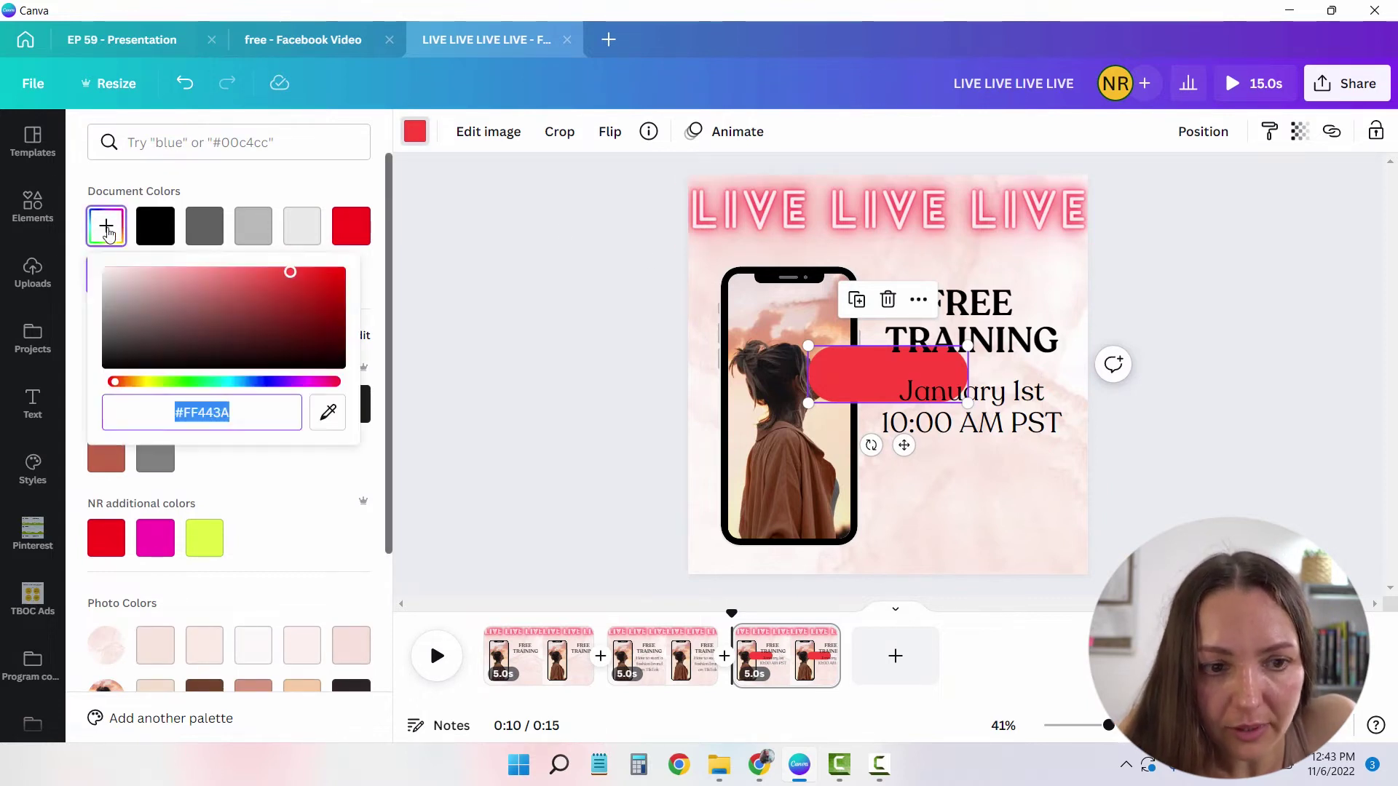
left_click(327, 413)
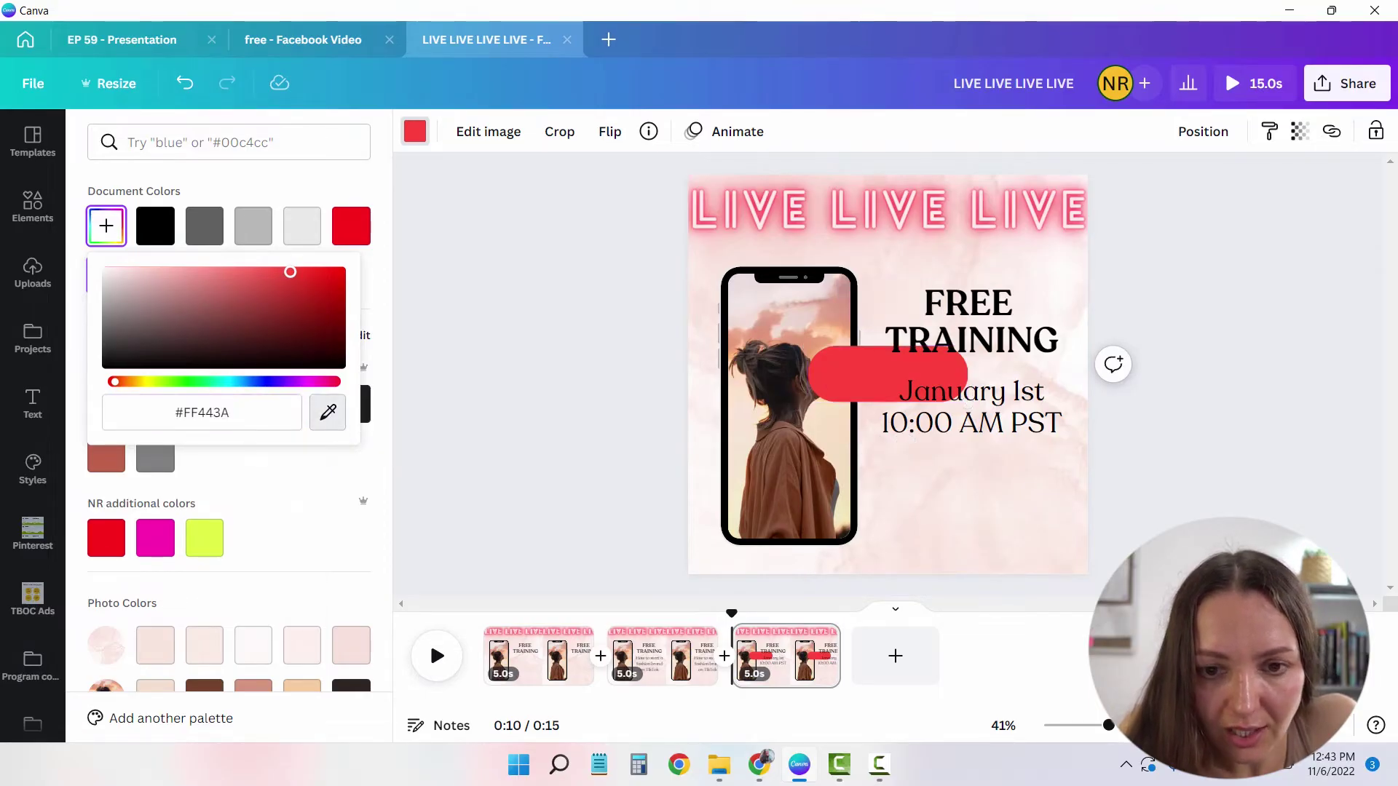
left_click(761, 217)
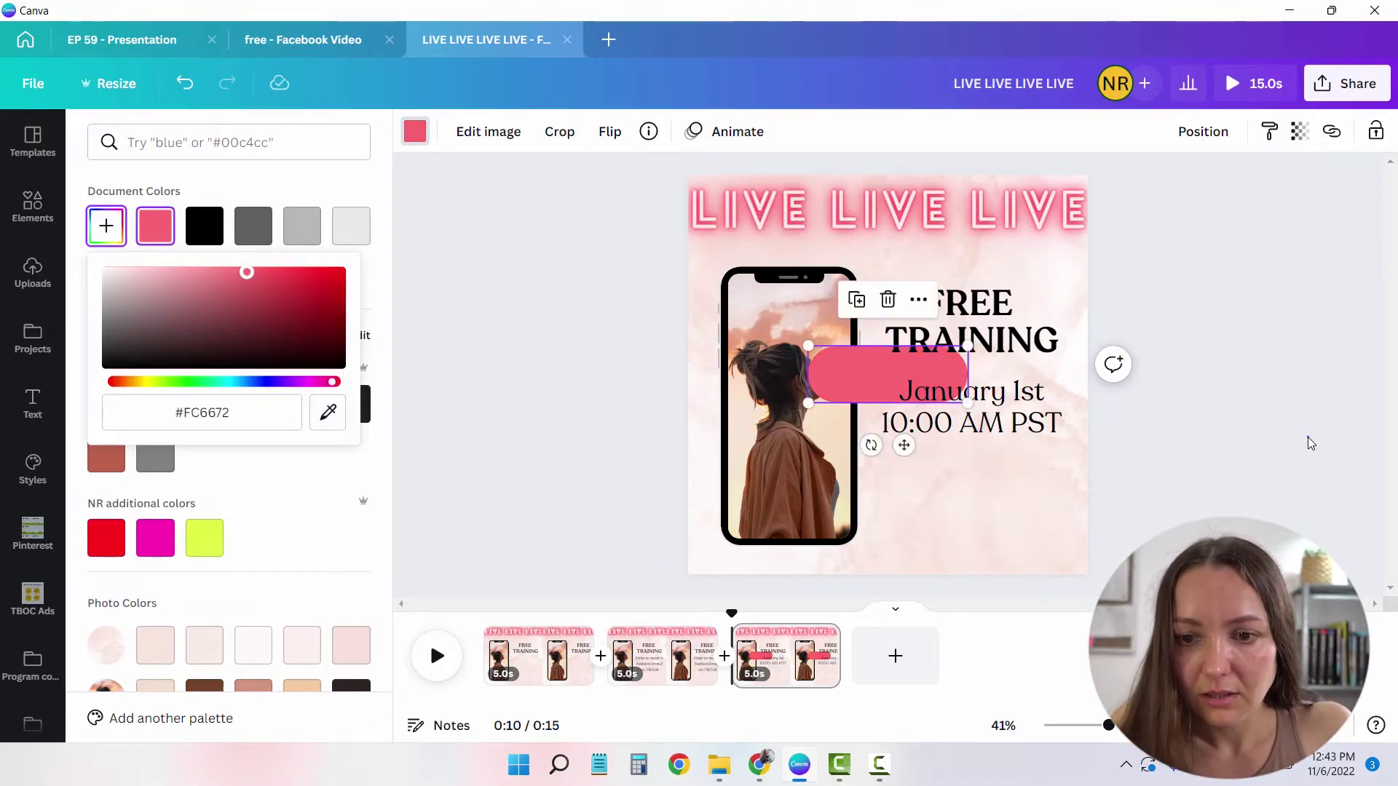
left_click_drag(885, 375, 969, 472)
Copy 'sign up free' from the reference and add it as a heading on the pink button.
left_click(321, 45)
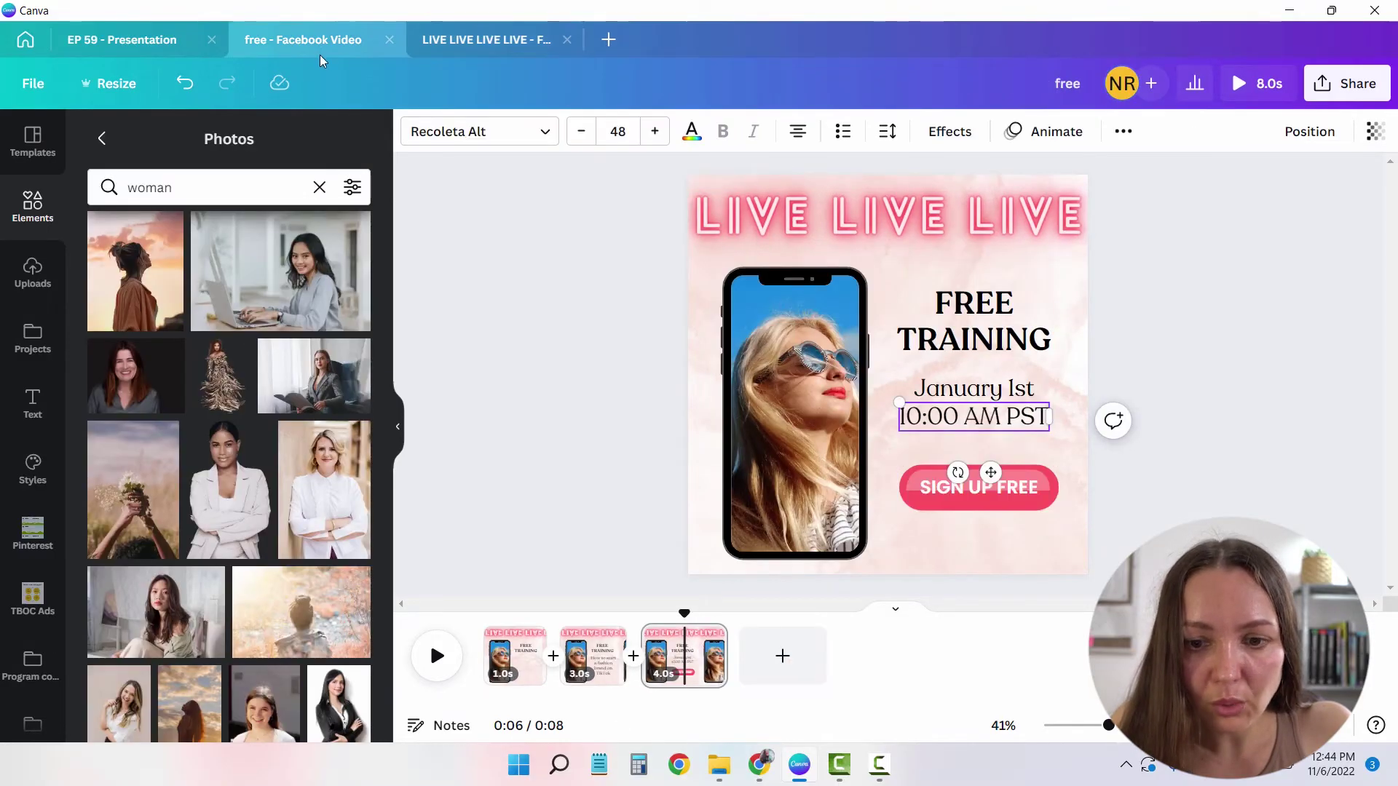
left_click(964, 499)
double_click(963, 495)
left_click(484, 41)
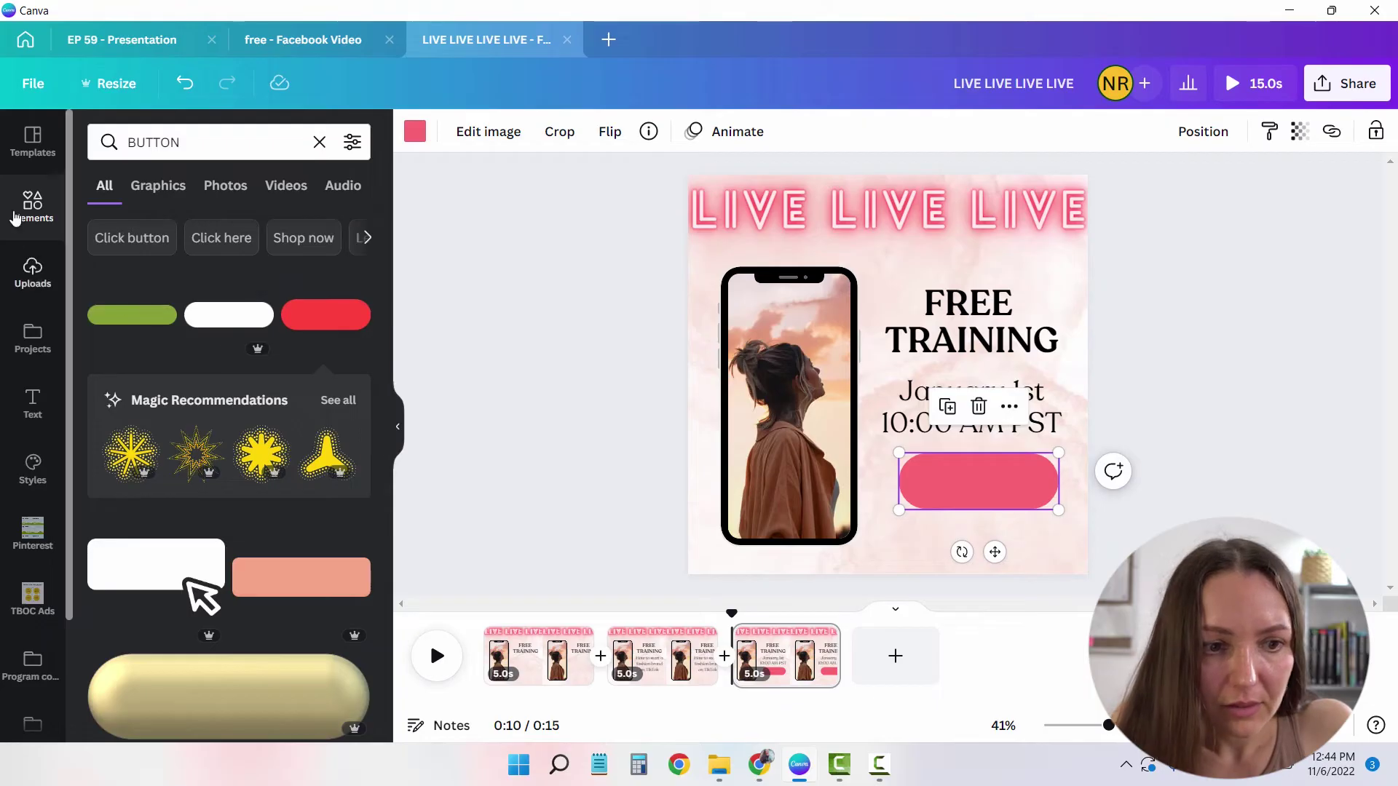
left_click(46, 415)
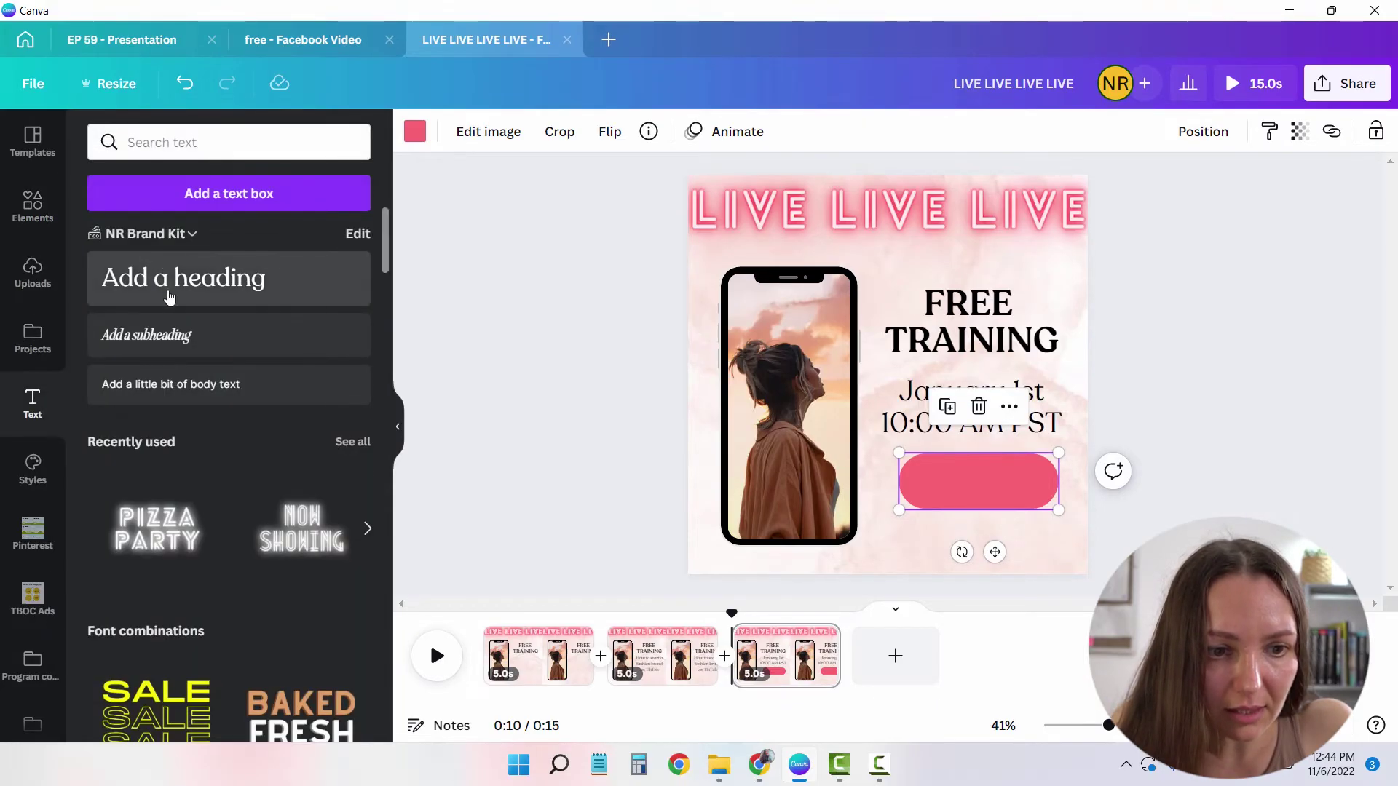
left_click(196, 295)
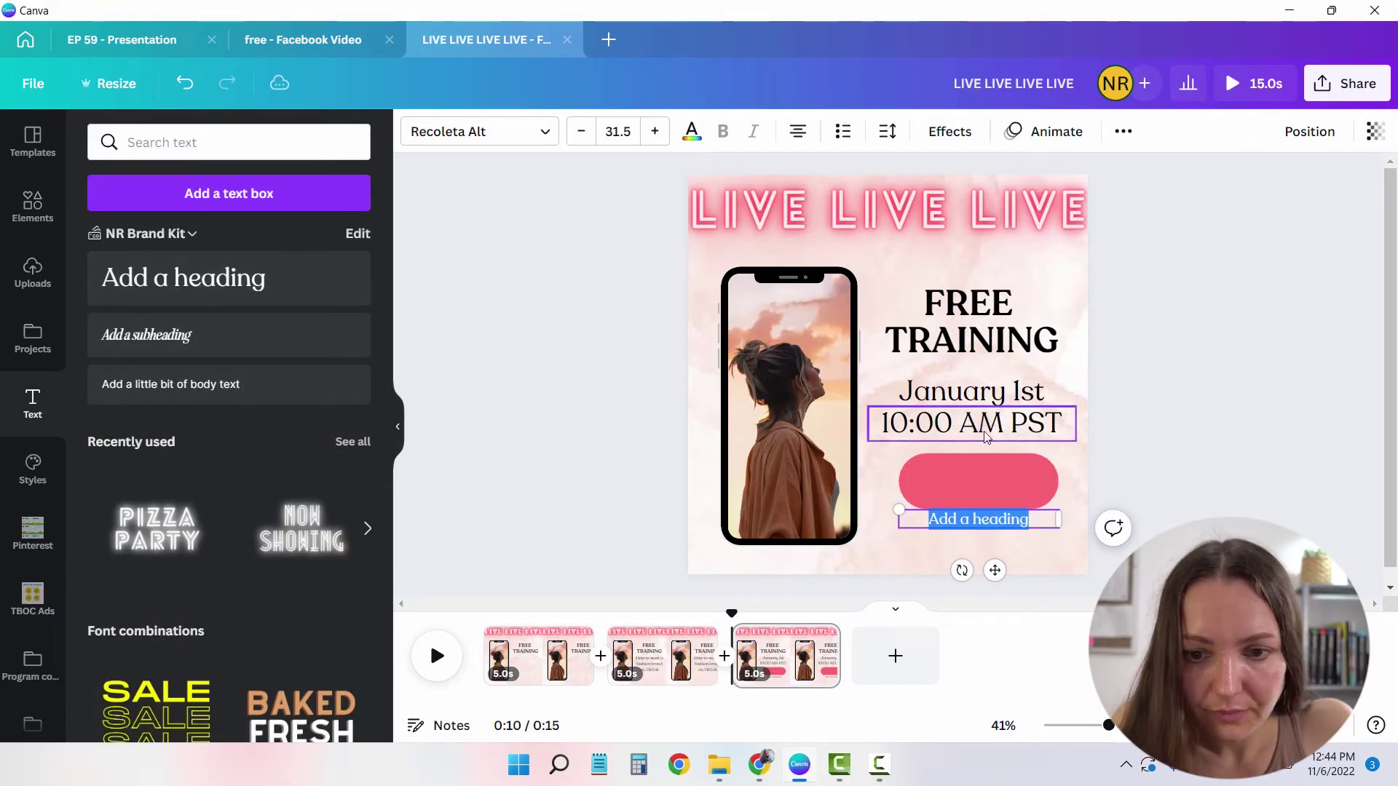
right_click(994, 521)
left_click(1028, 648)
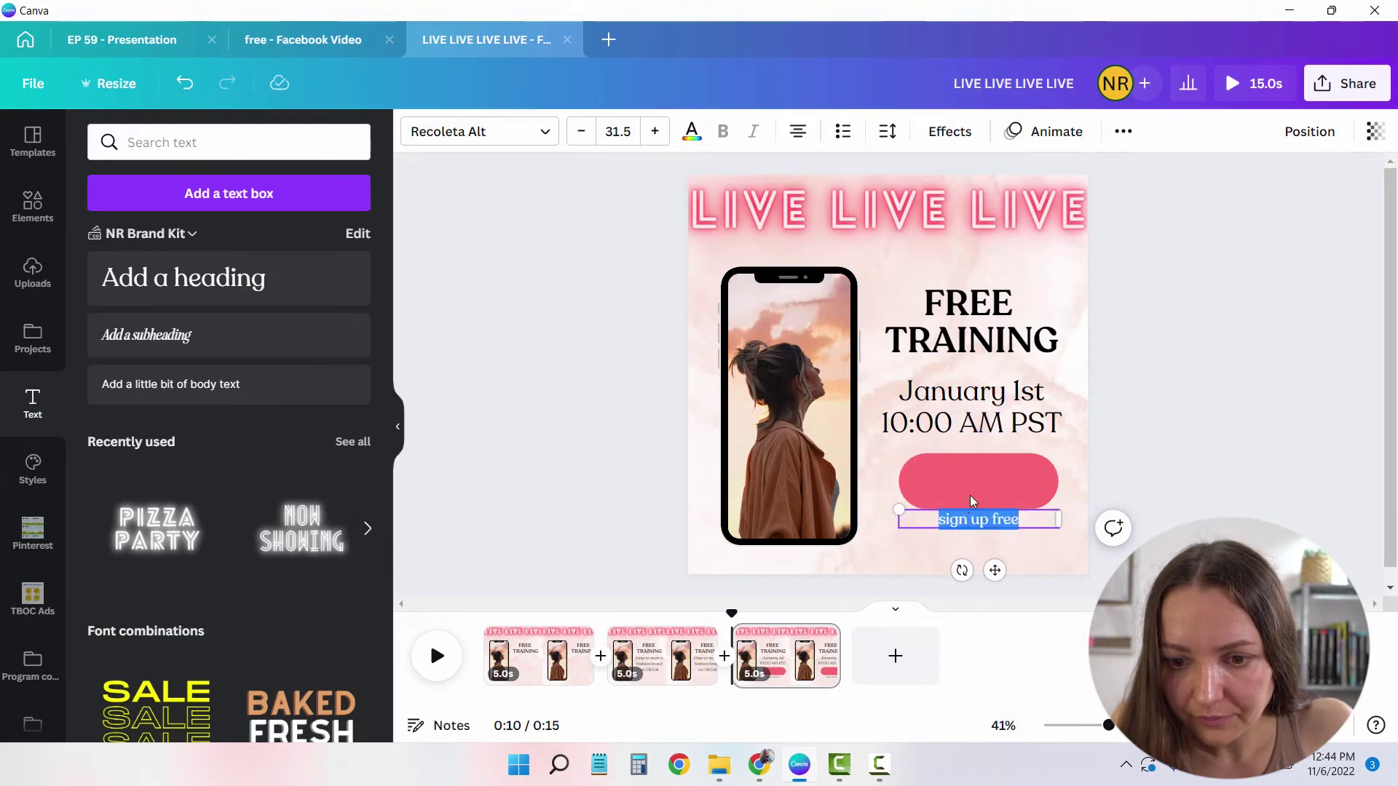
left_click_drag(972, 493, 969, 470)
Enlarge the button text three sizes and set its font to Poppins.
left_click(654, 131)
left_click(655, 131)
left_click(654, 131)
left_click(655, 131)
left_click(655, 131)
left_click(371, 43)
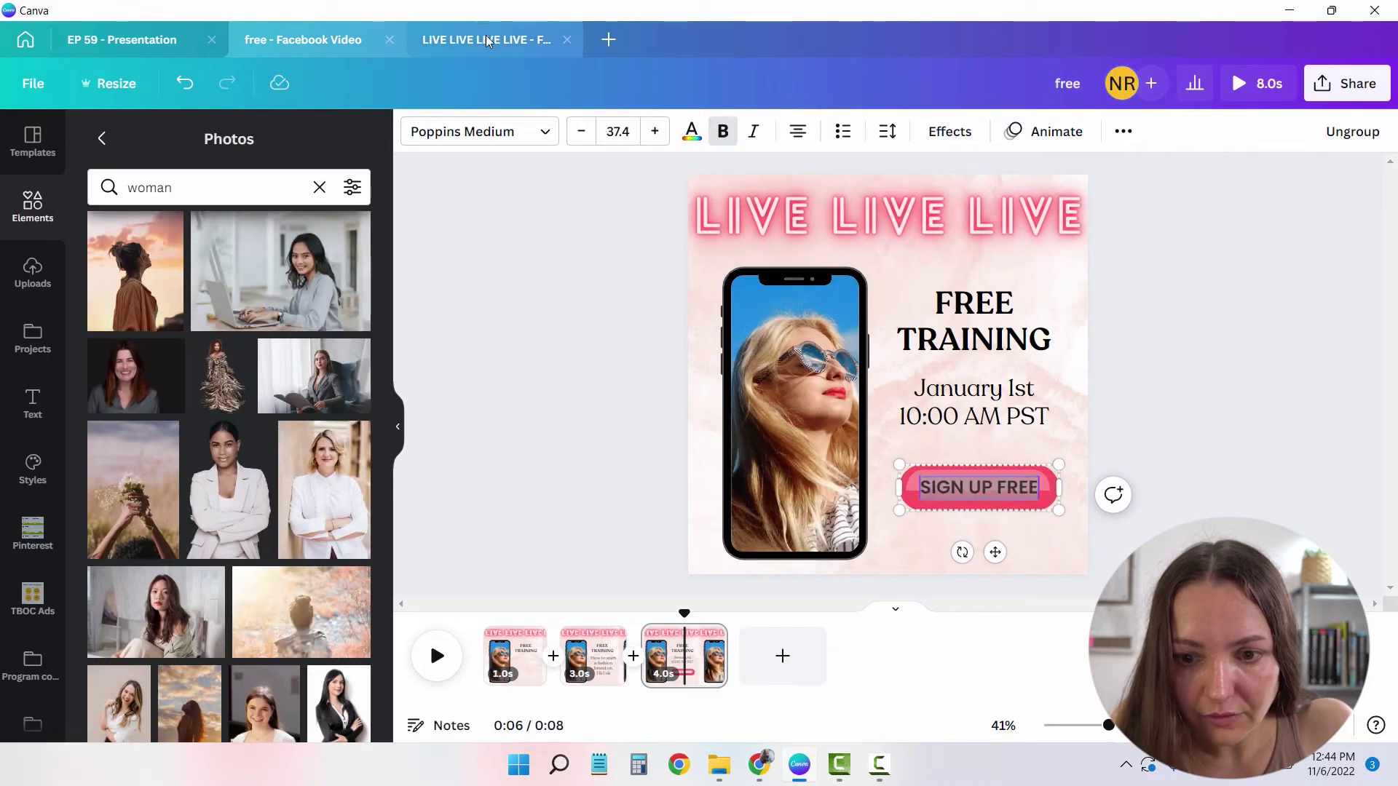
left_click(452, 40)
left_click(526, 132)
triple_click(250, 146)
type("pop")
left_click(93, 233)
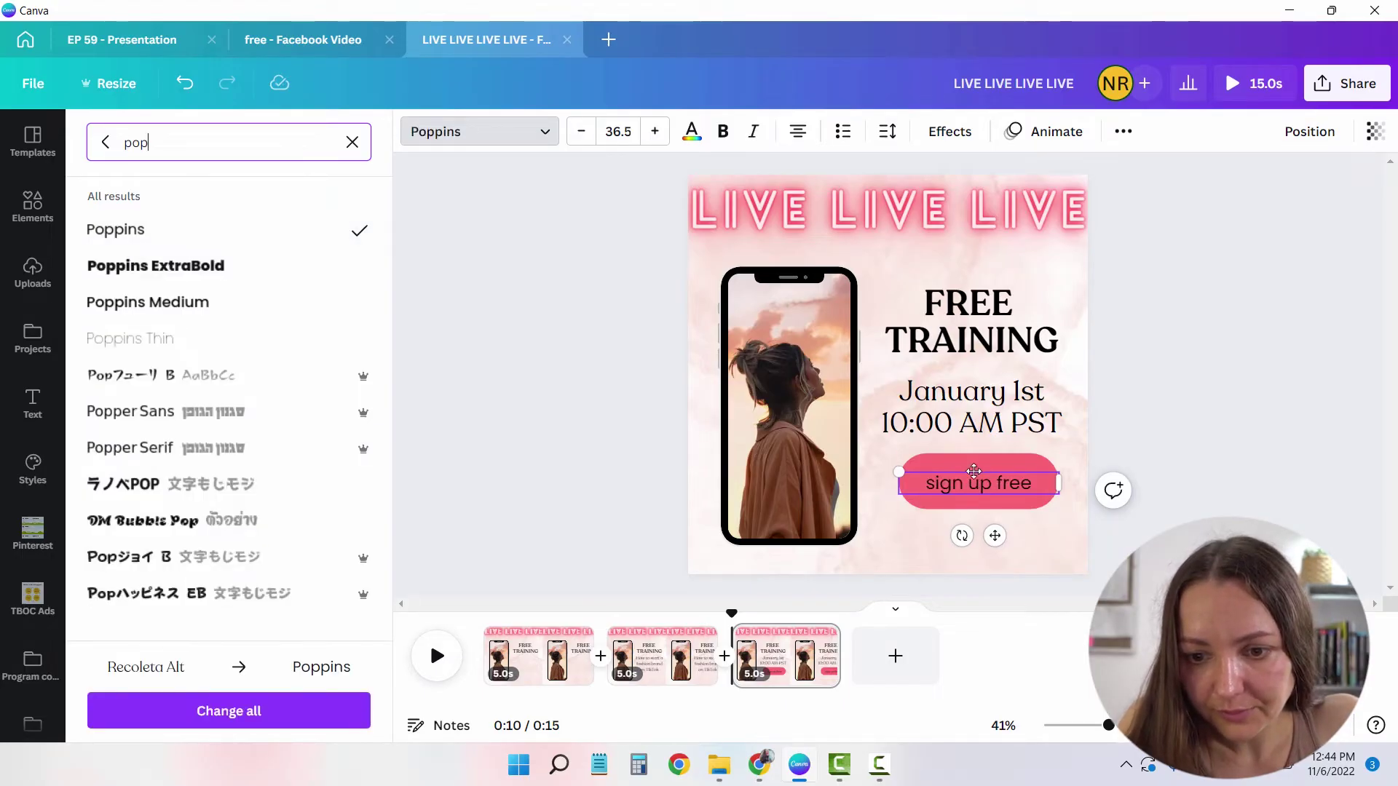
Make the SIGN UP FREE button text uppercase and white.
left_click(969, 470)
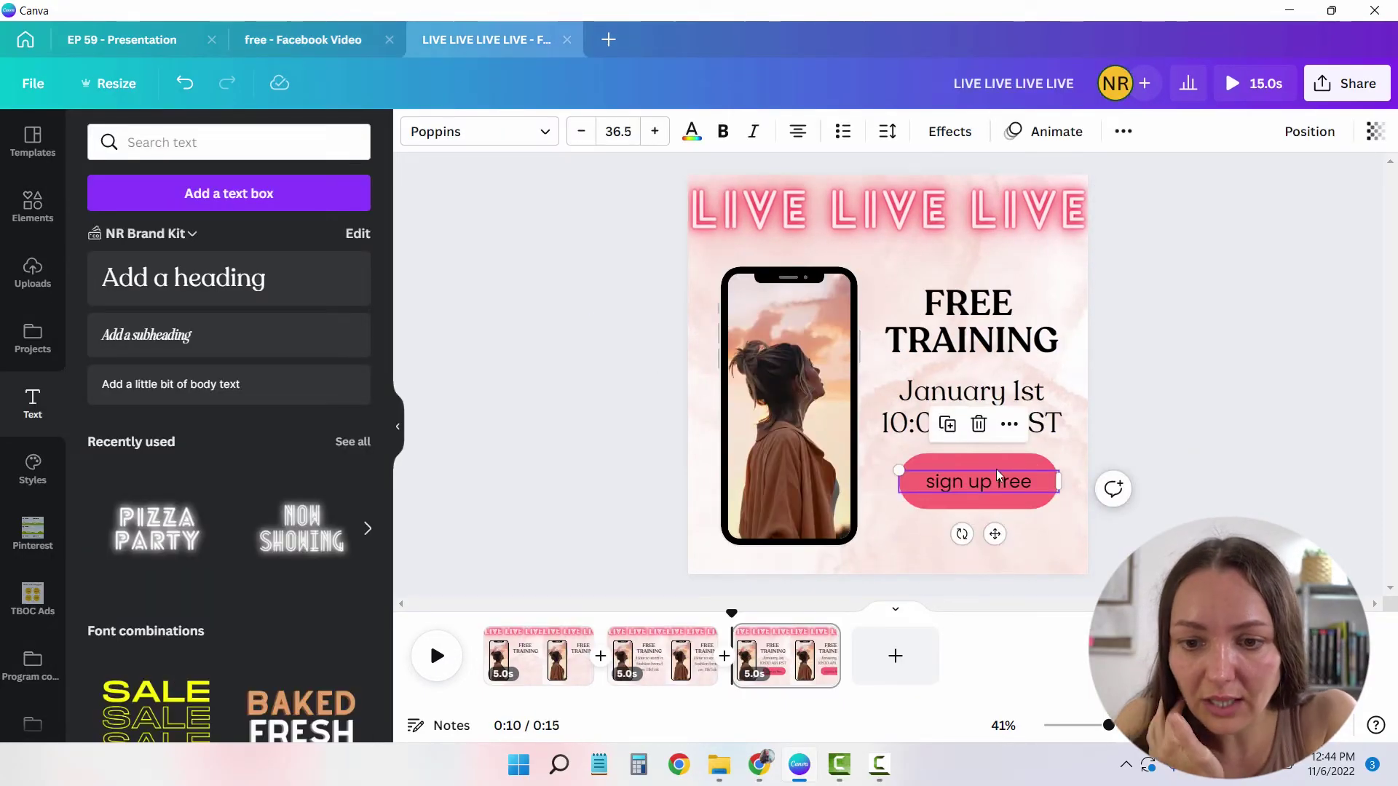
double_click(996, 475)
left_click(1122, 133)
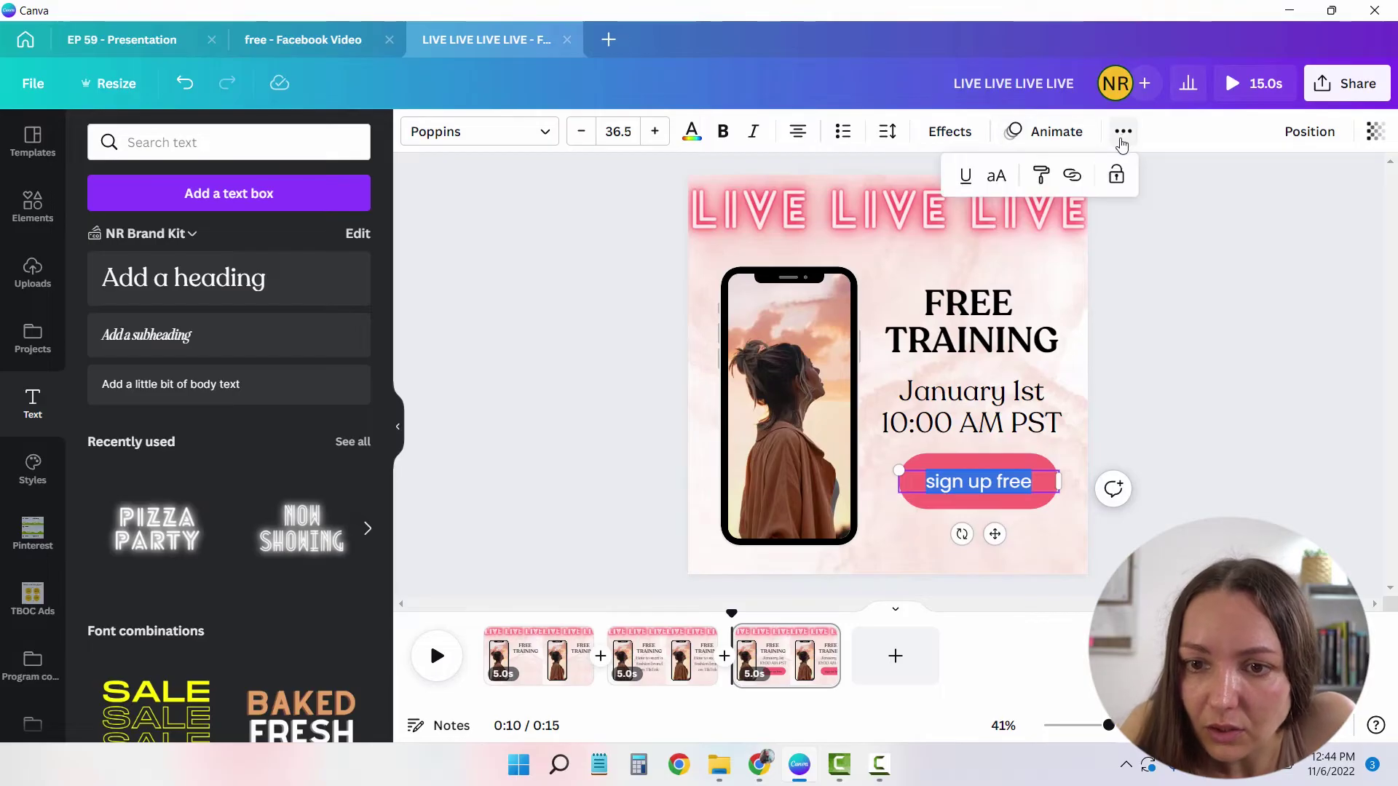
left_click(996, 176)
left_click(692, 131)
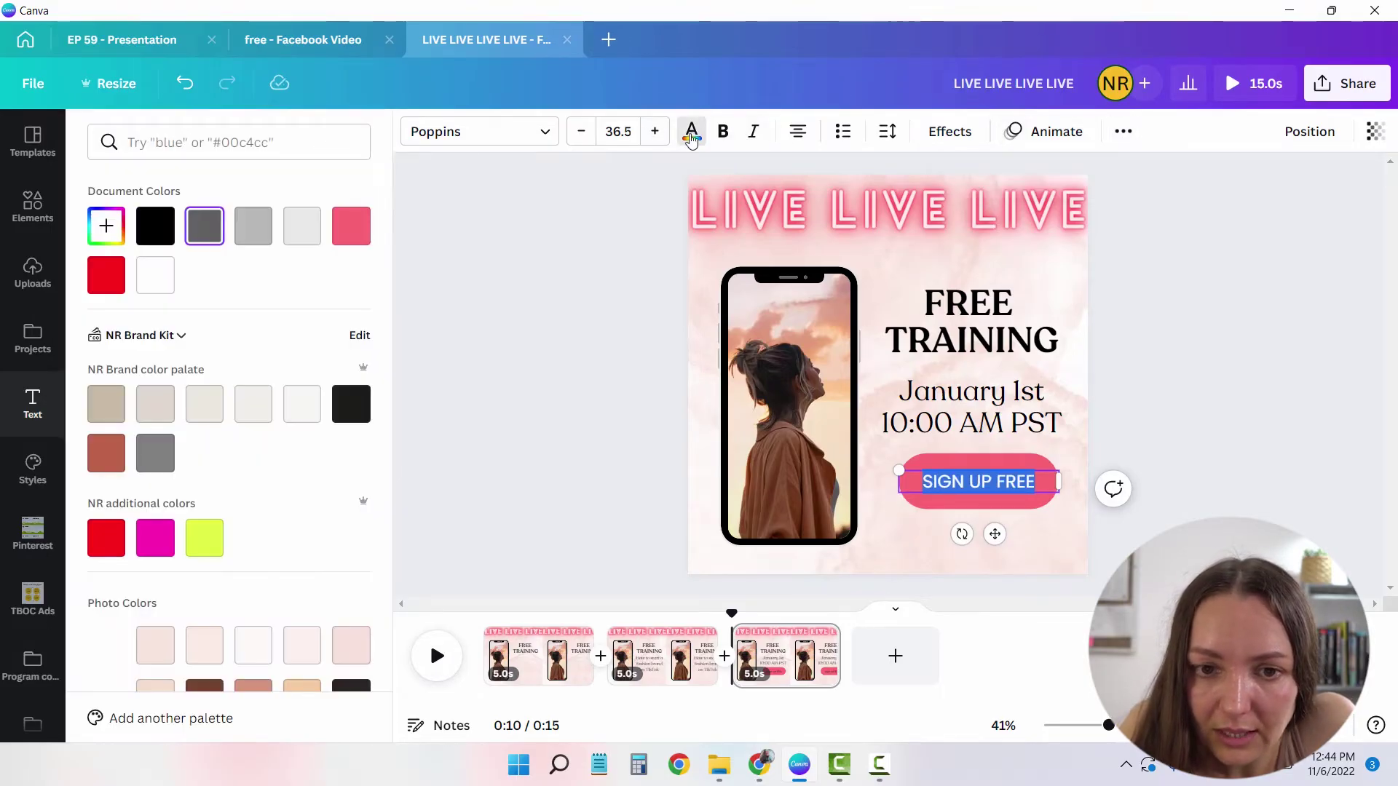
left_click(143, 281)
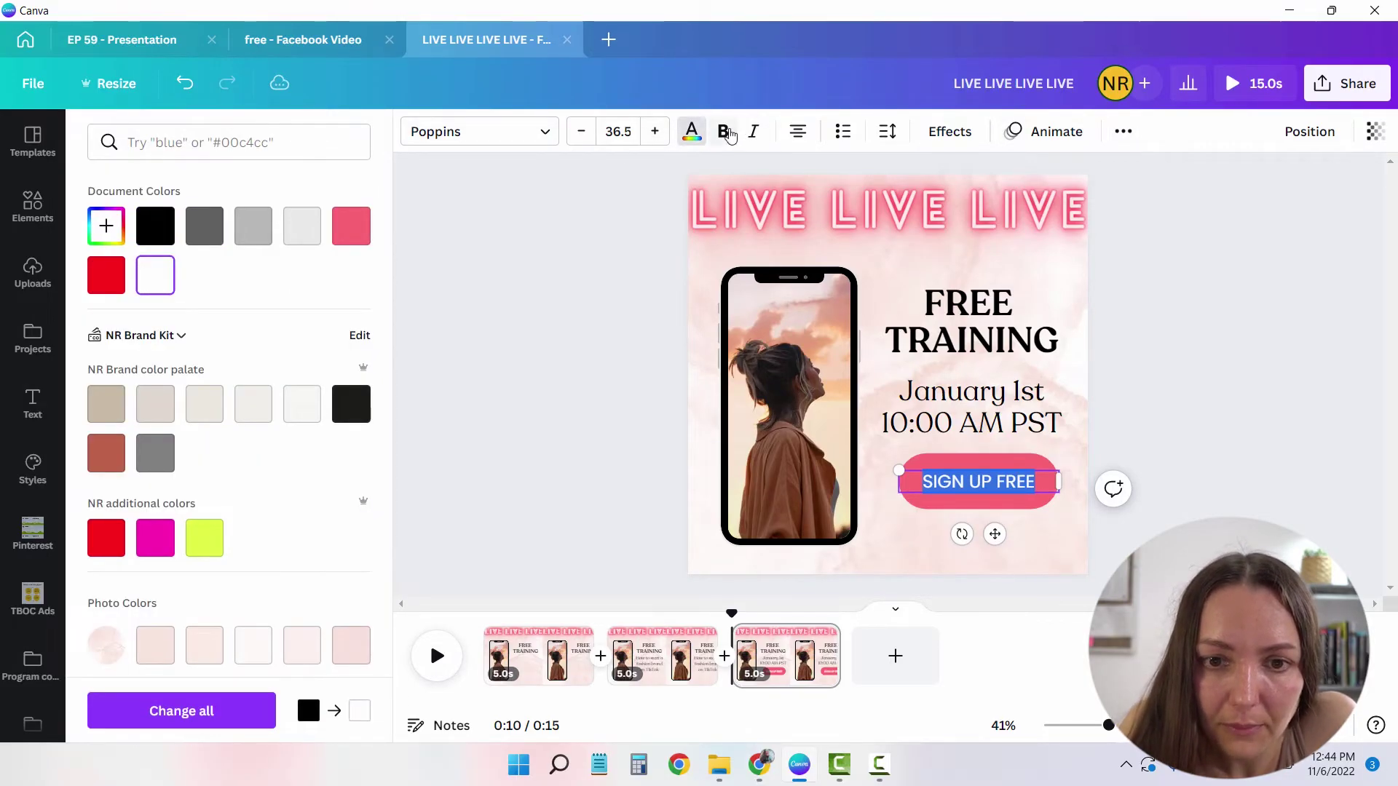
left_click(1212, 308)
left_click(1207, 313)
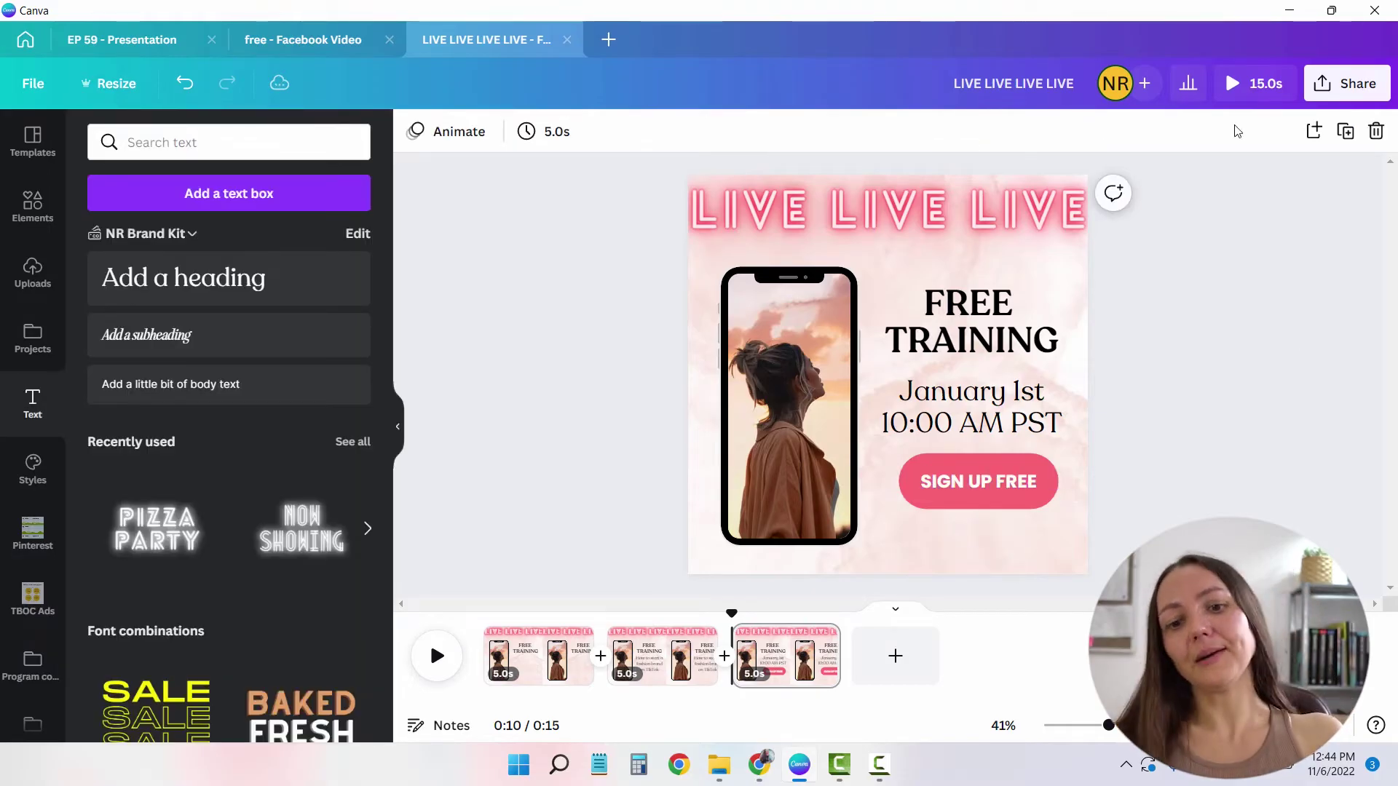
Preview the free - Facebook Video animation, then go to page 1 of the LIVE design.
left_click(344, 51)
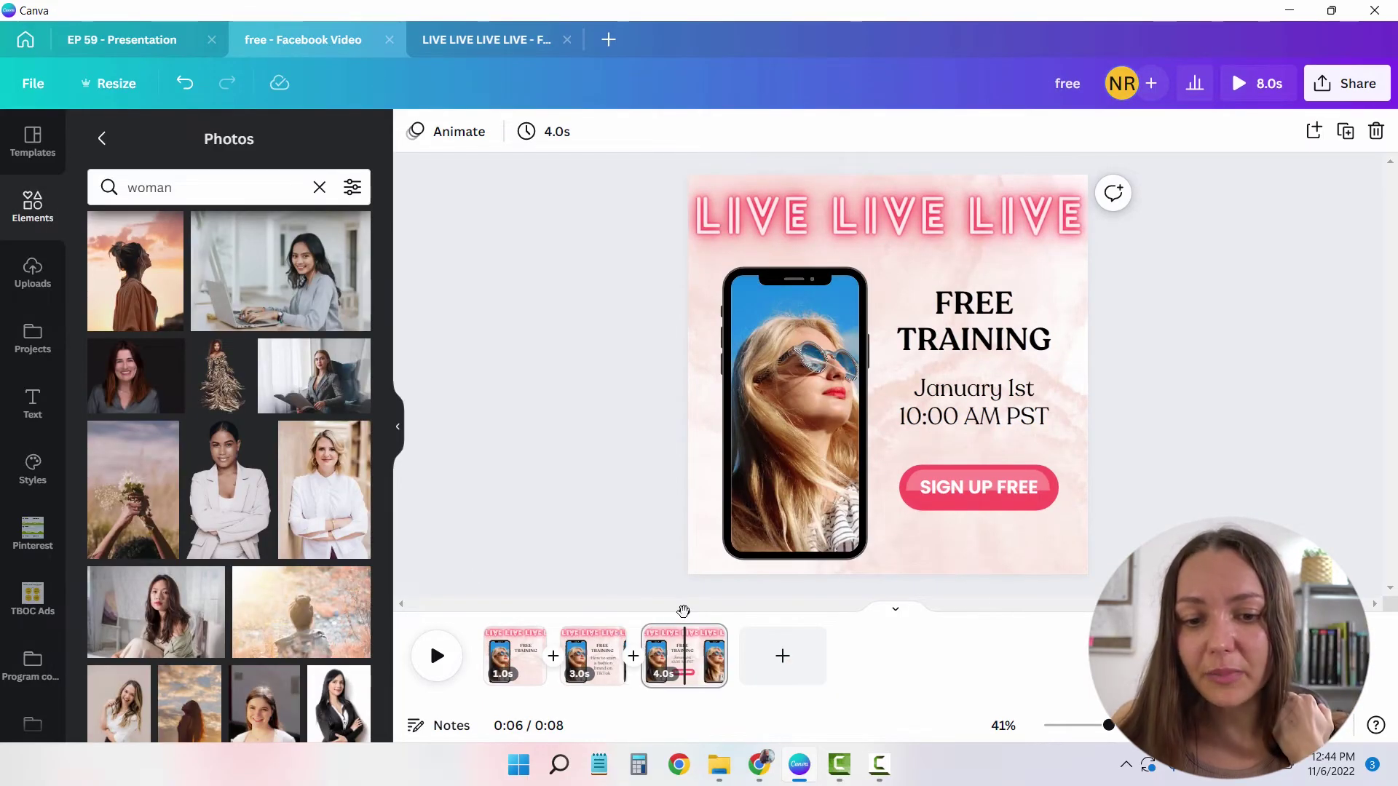
left_click(510, 648)
left_click(437, 656)
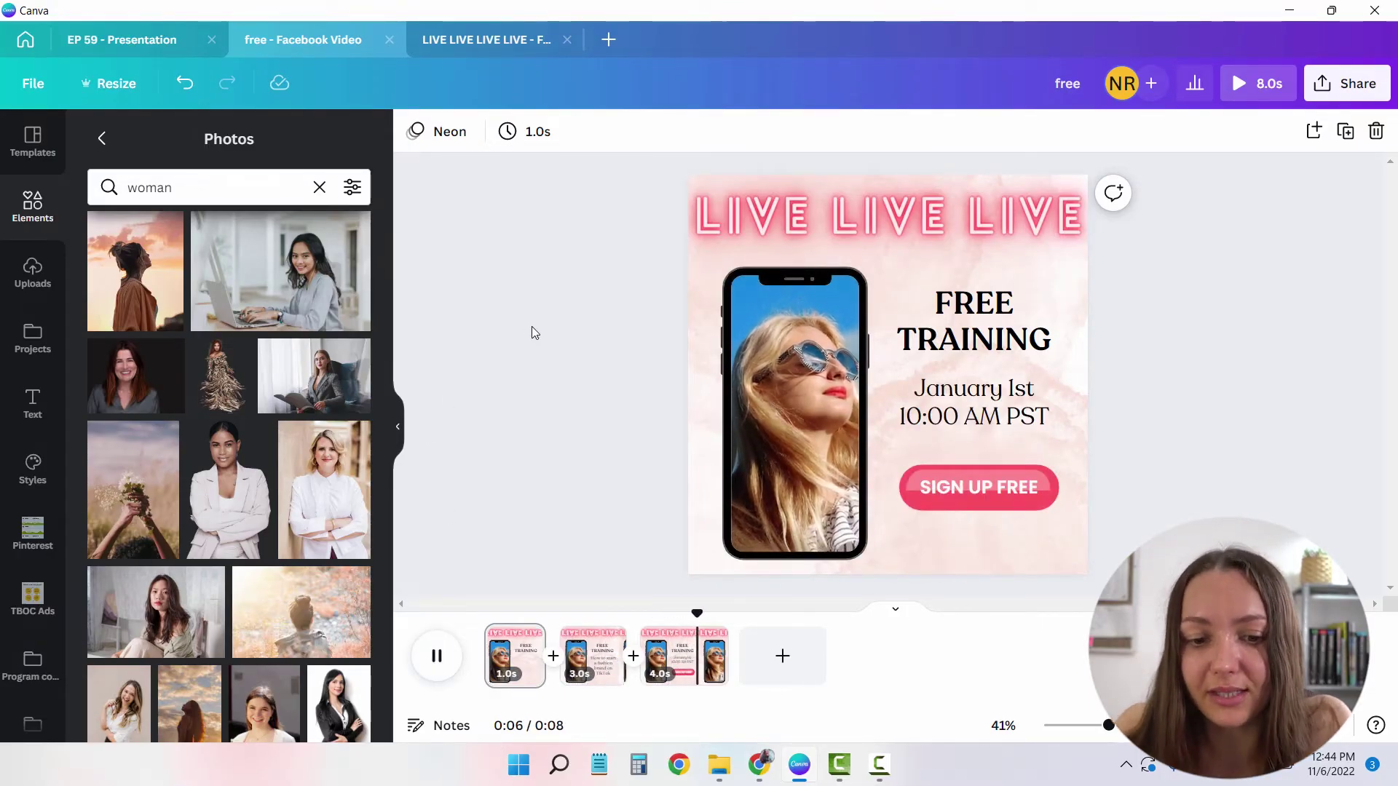
left_click(513, 29)
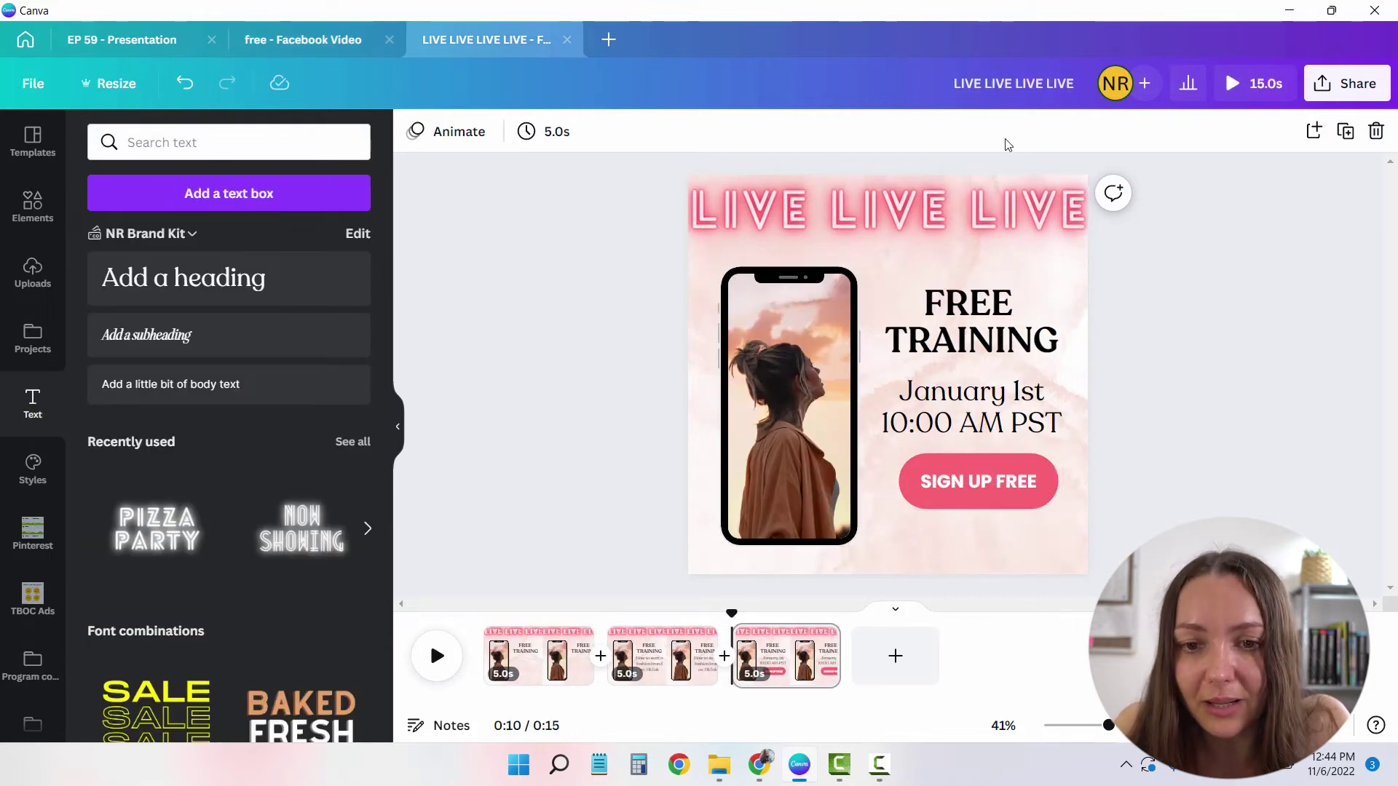
left_click(537, 670)
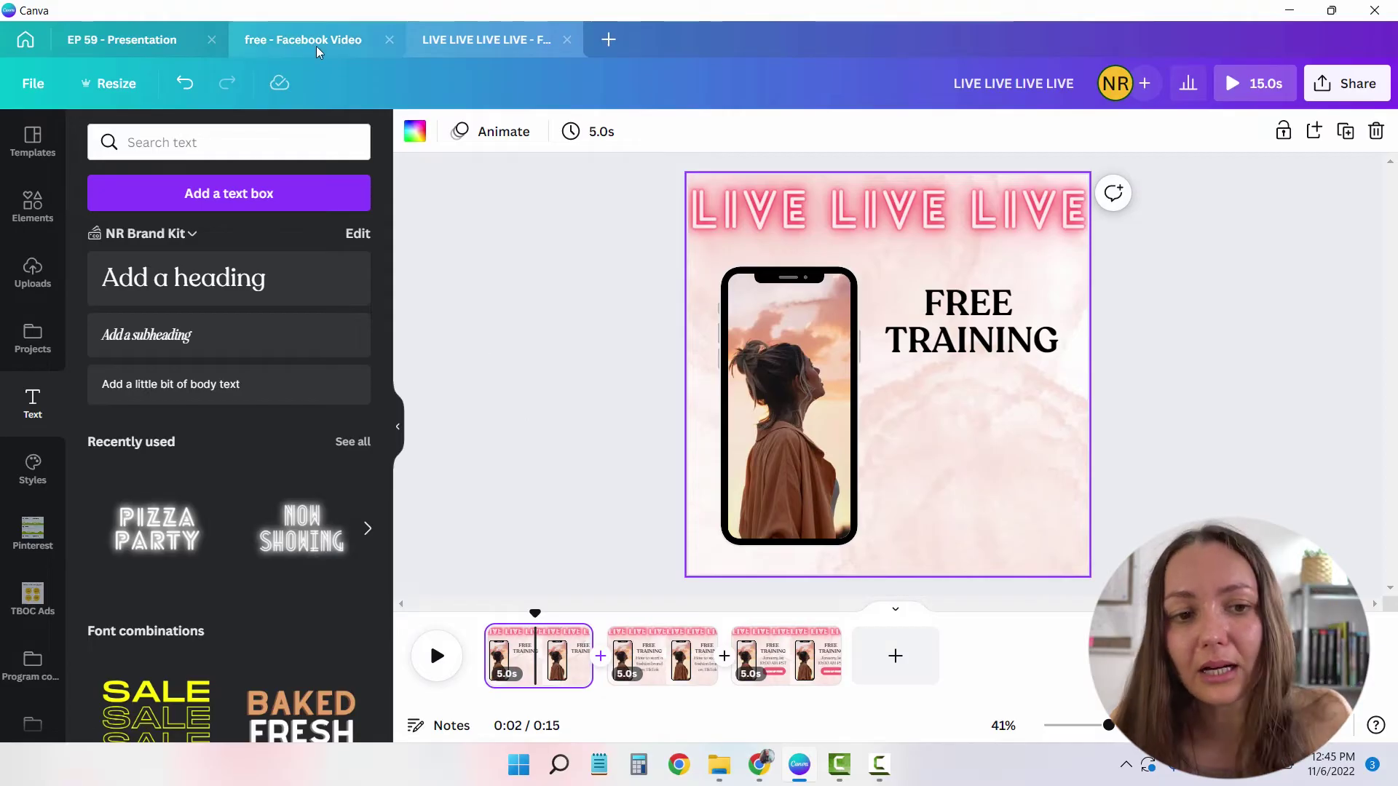
Apply the Neon page animation to page 1 after previewing the reference design.
left_click(303, 40)
left_click(436, 657)
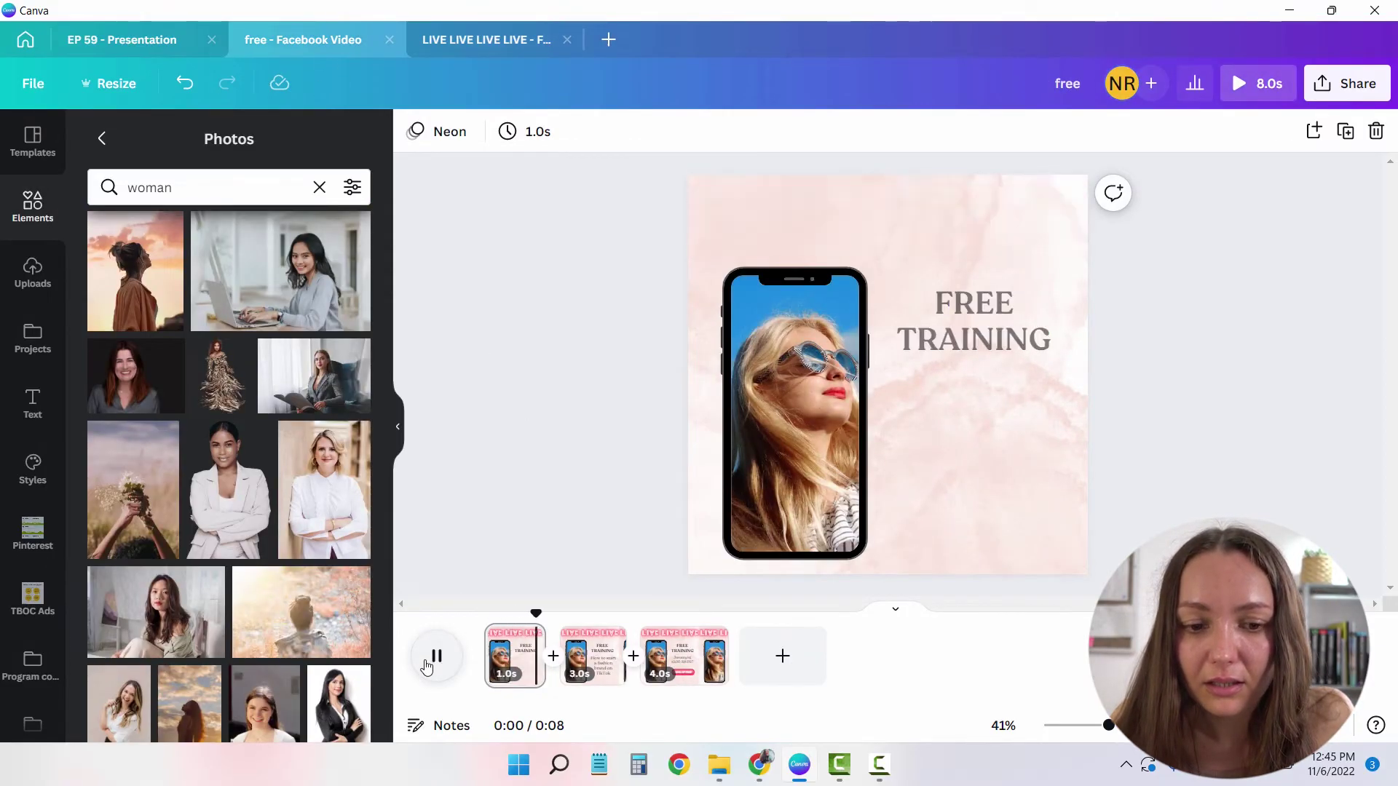
left_click(508, 40)
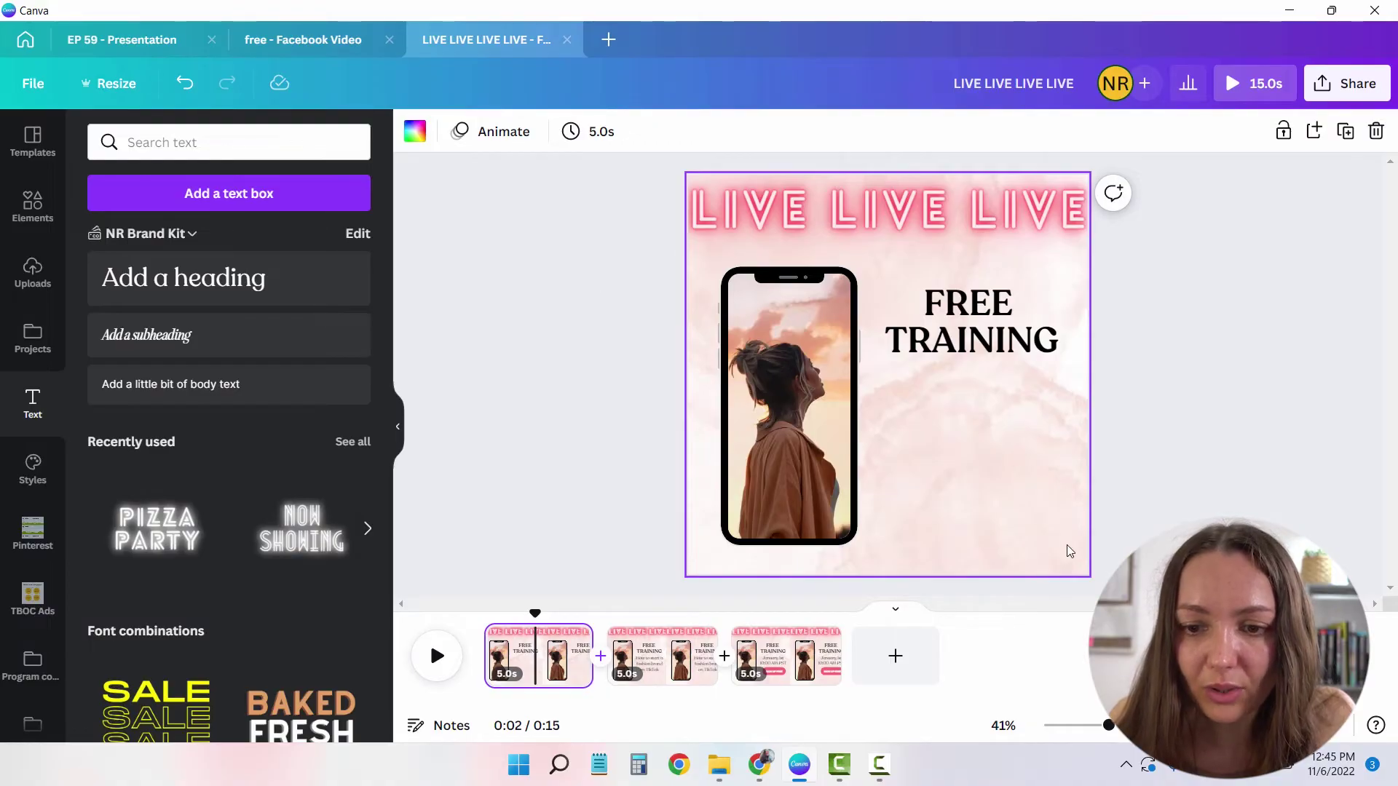
left_click(500, 133)
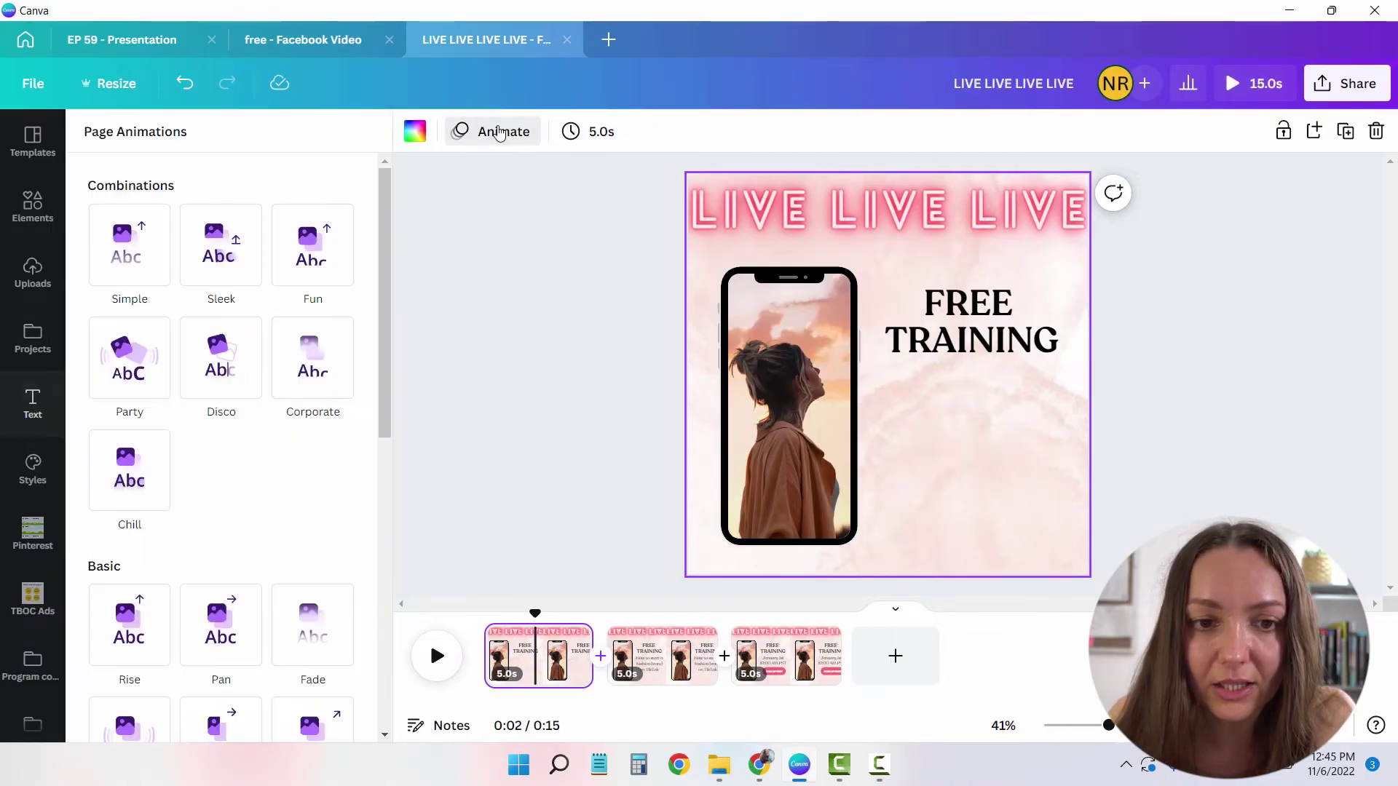
scroll(193, 515, "down", 3)
scroll(145, 452, "up", 3)
scroll(135, 472, "down", 5)
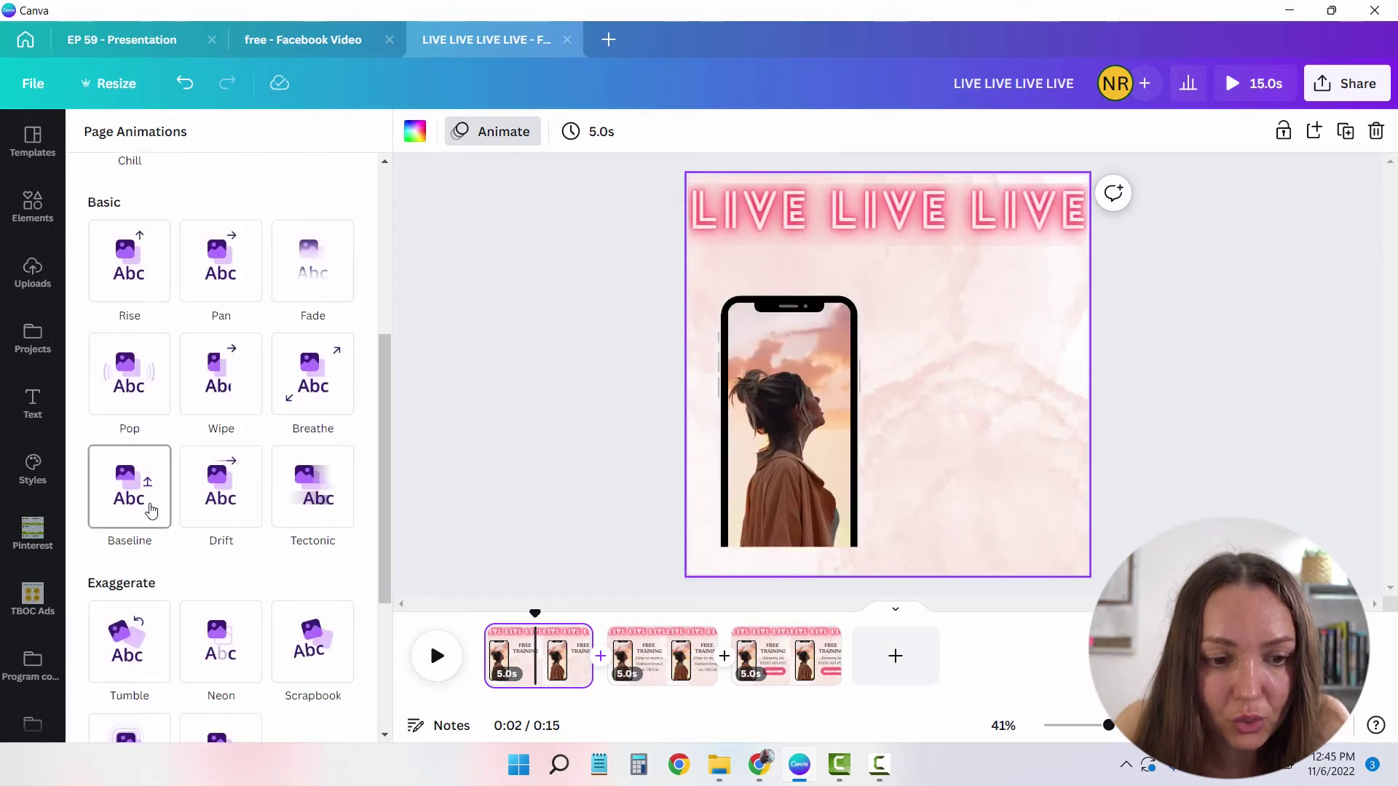
scroll(151, 509, "down", 3)
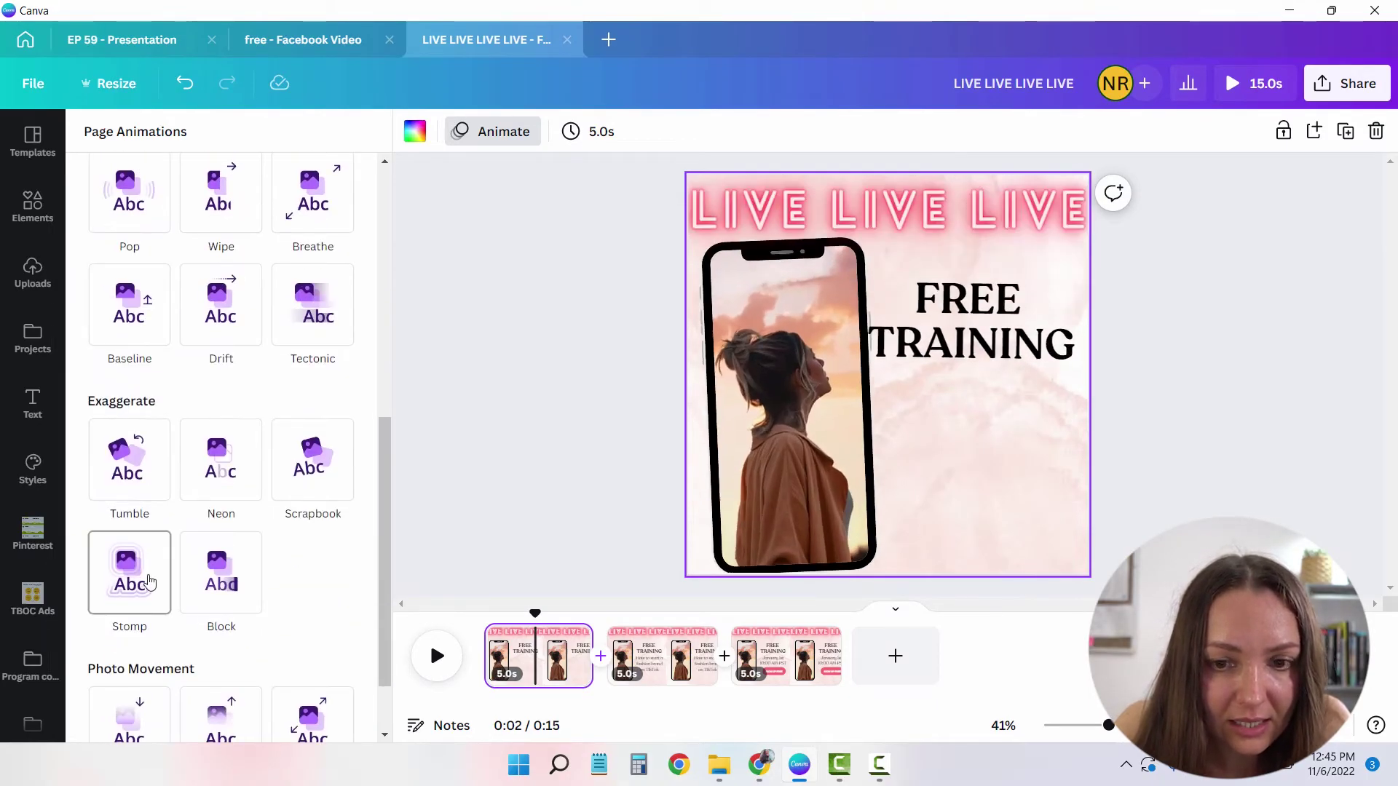
scroll(164, 586, "down", 2)
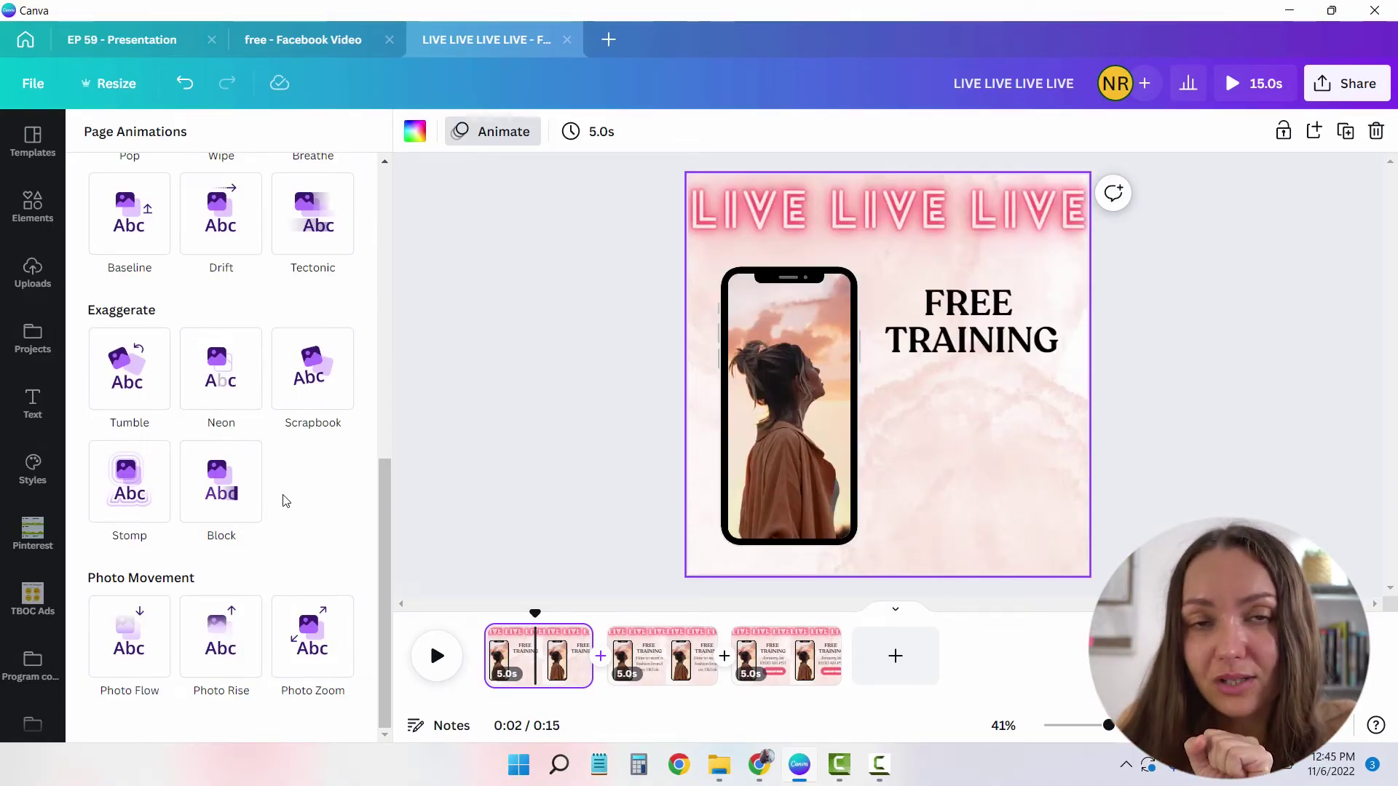
left_click(222, 360)
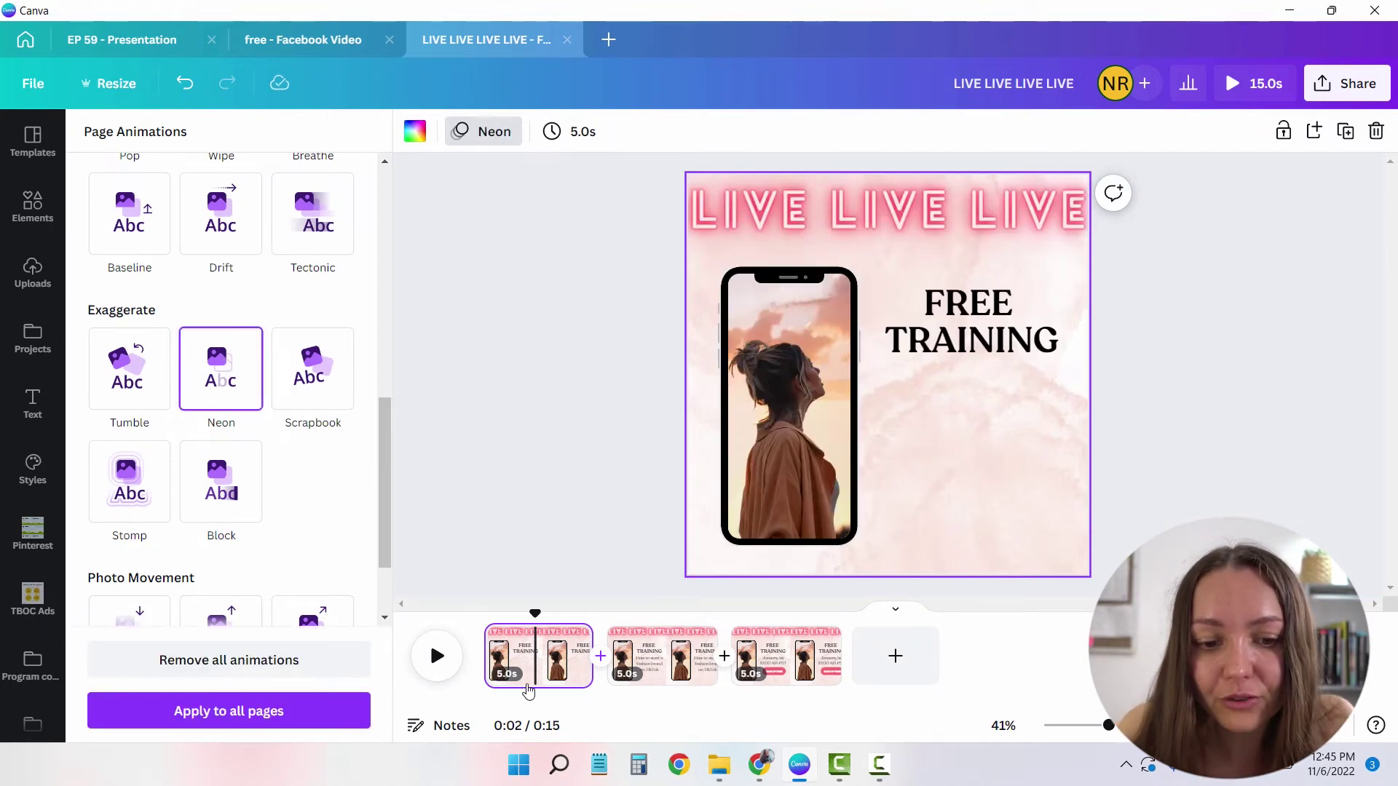
Set page 1's duration to 1 second.
left_click(313, 40)
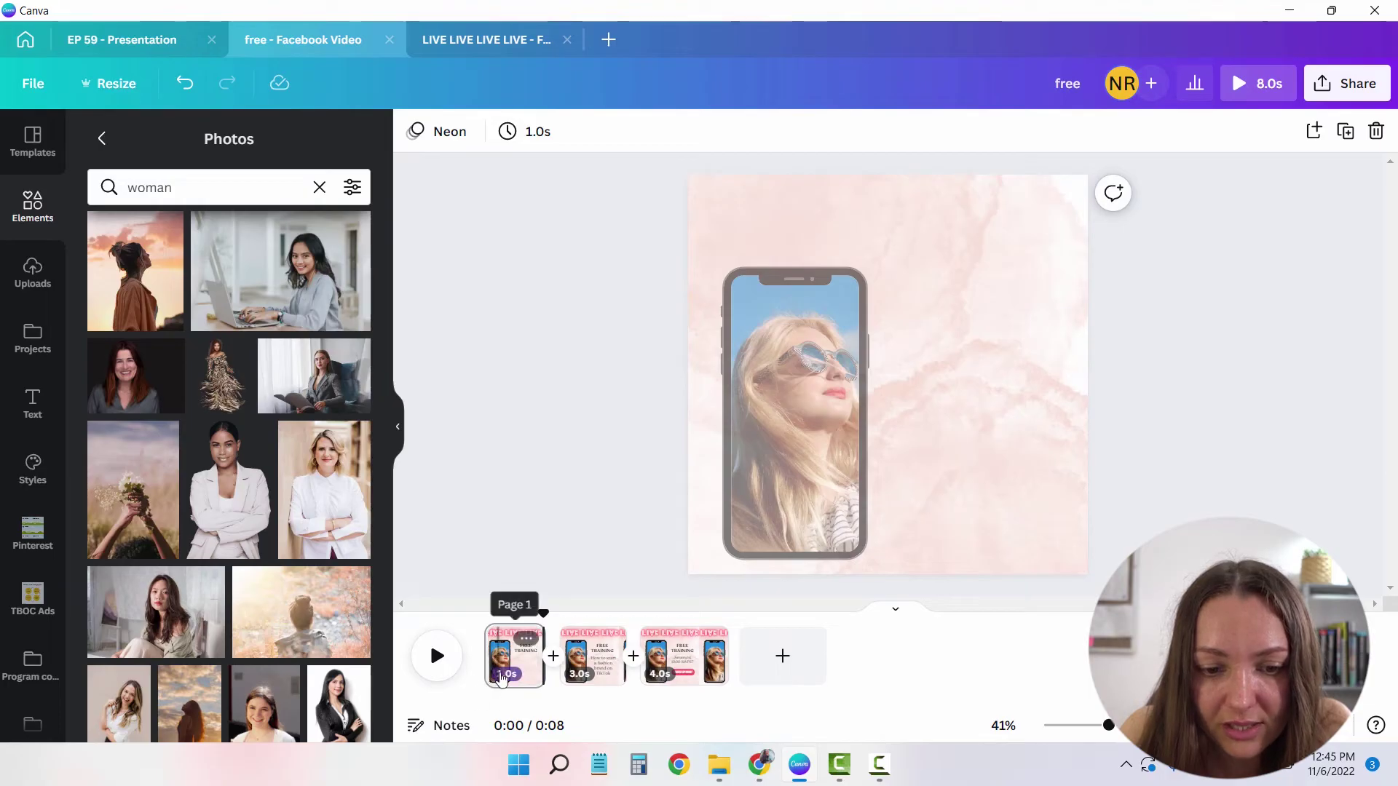
key("ctrl+Tab")
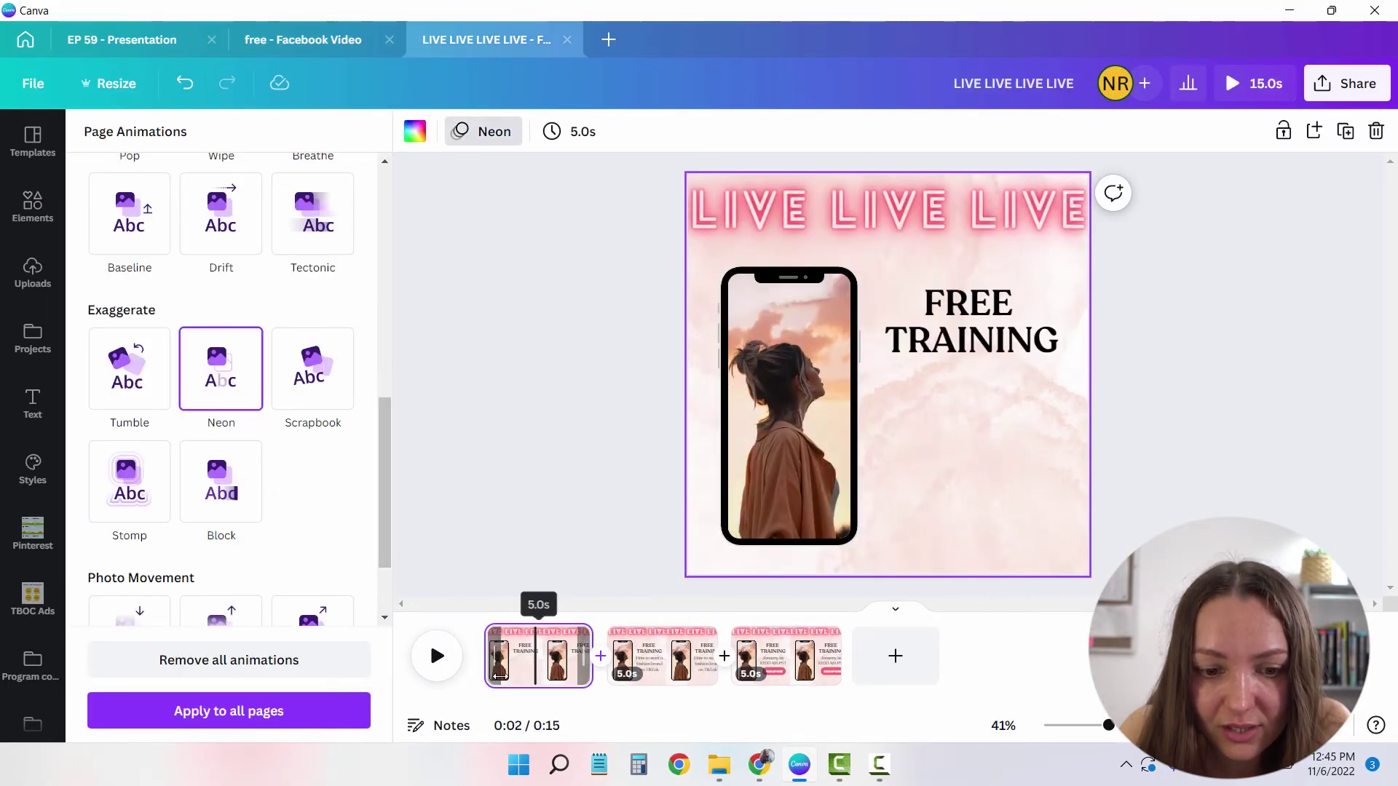
left_click(507, 673)
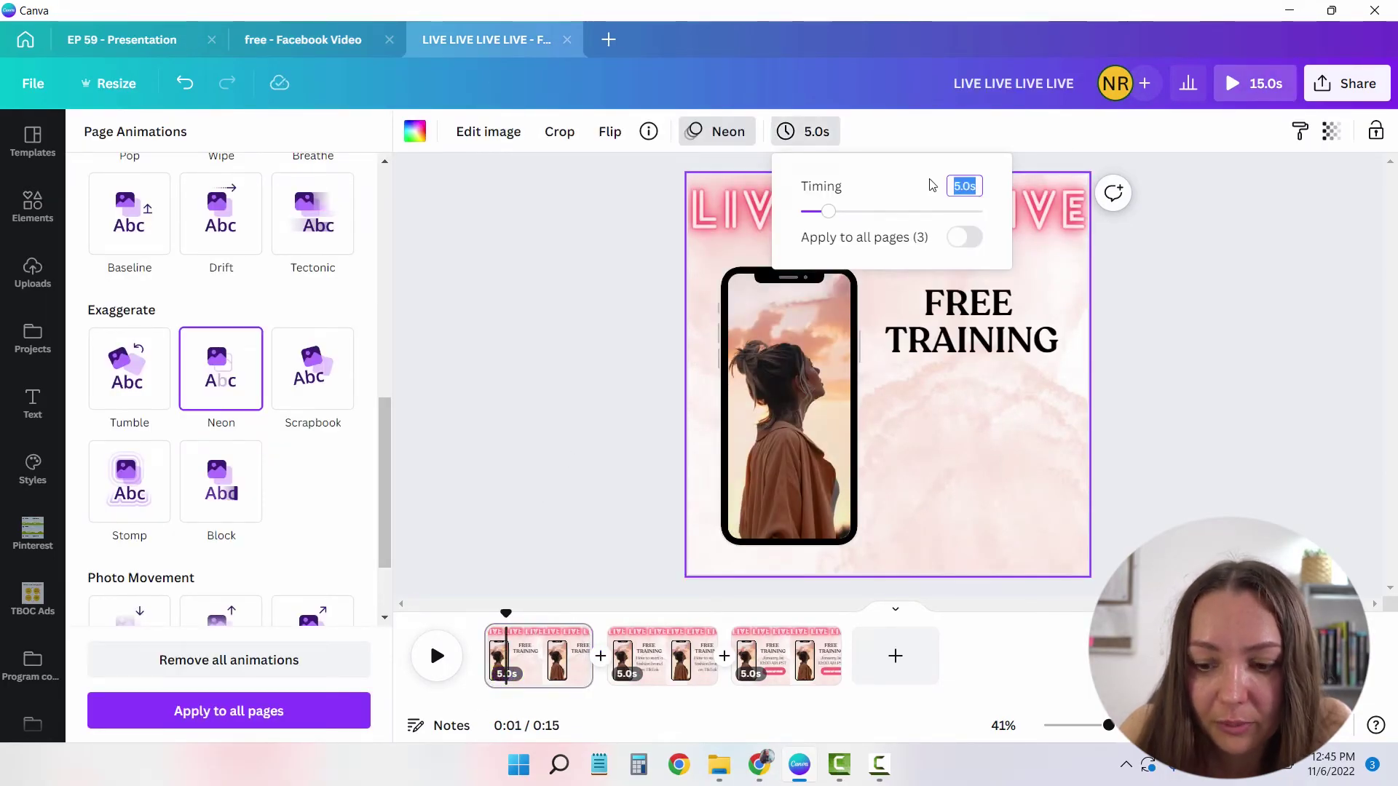
type("1")
key("Return")
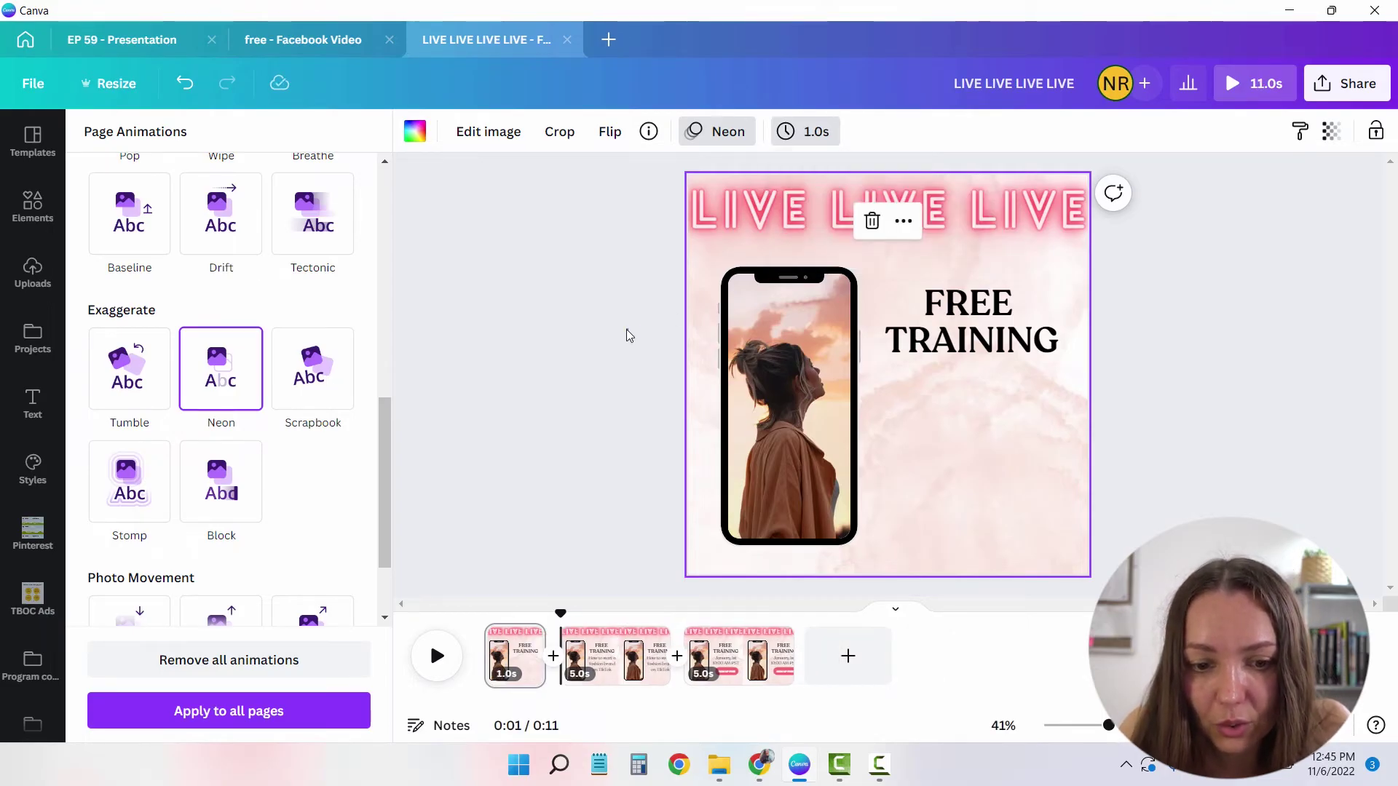
Give page 2's 'How to start a fashion brand on TikTok' text a Typewriter animation.
left_click(621, 653)
key("ctrl+shift+Tab")
left_click(420, 655)
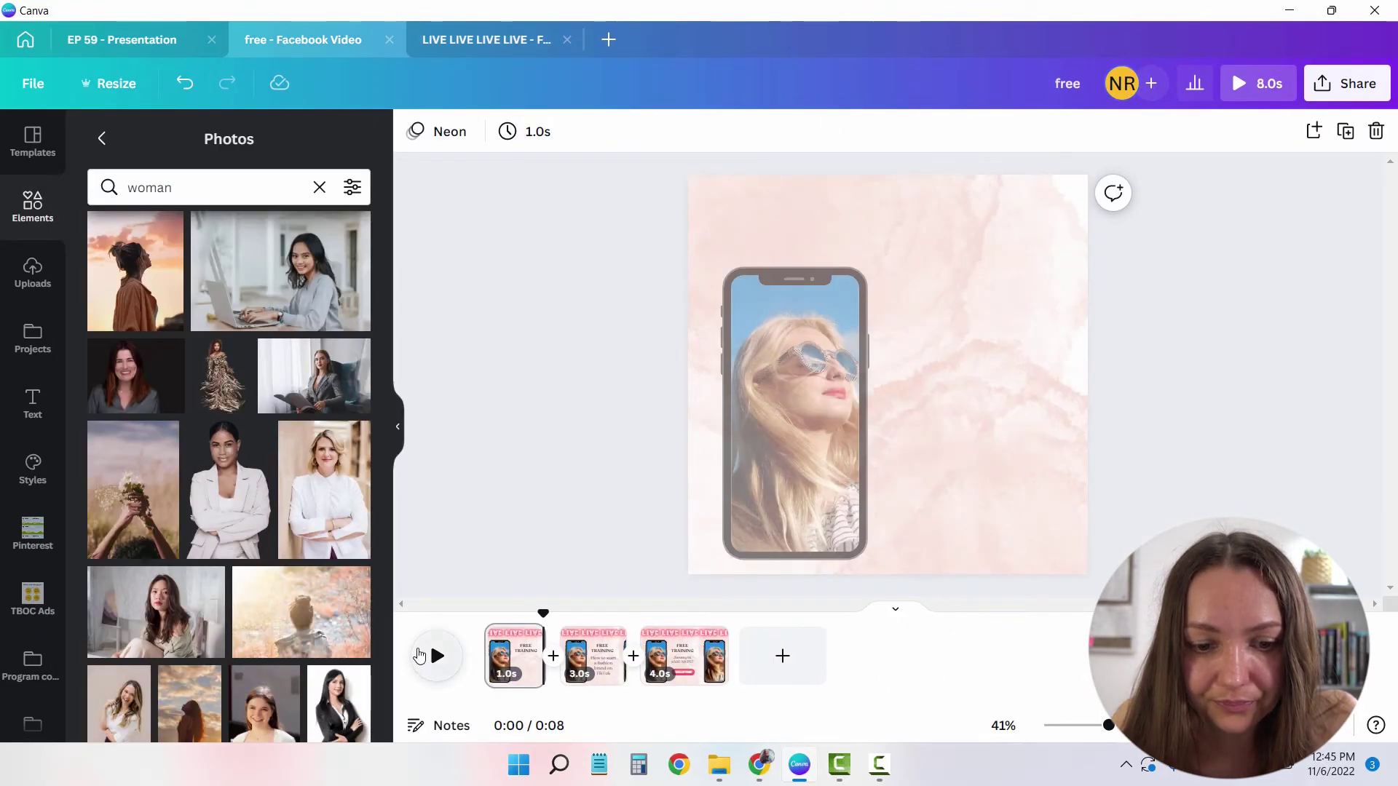
left_click(419, 656)
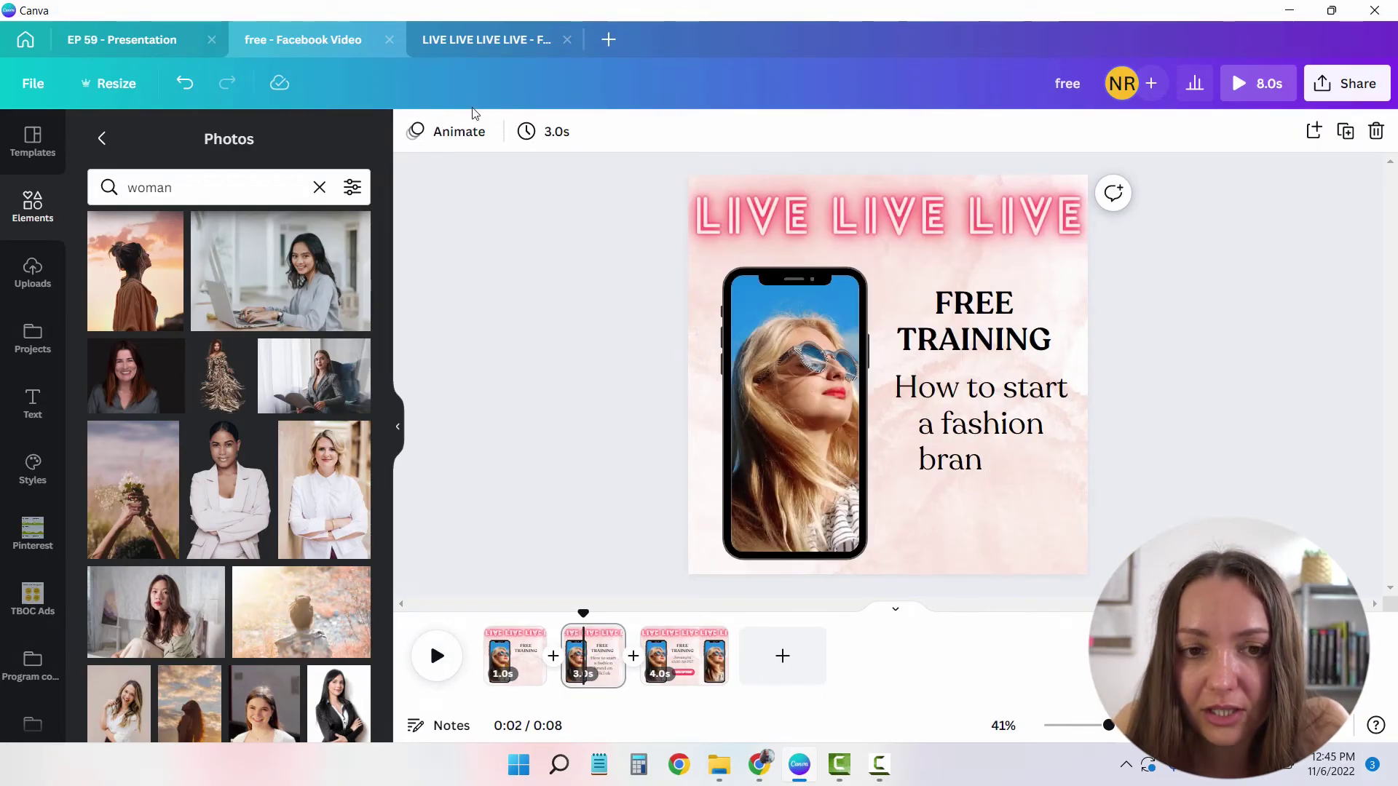
left_click(477, 38)
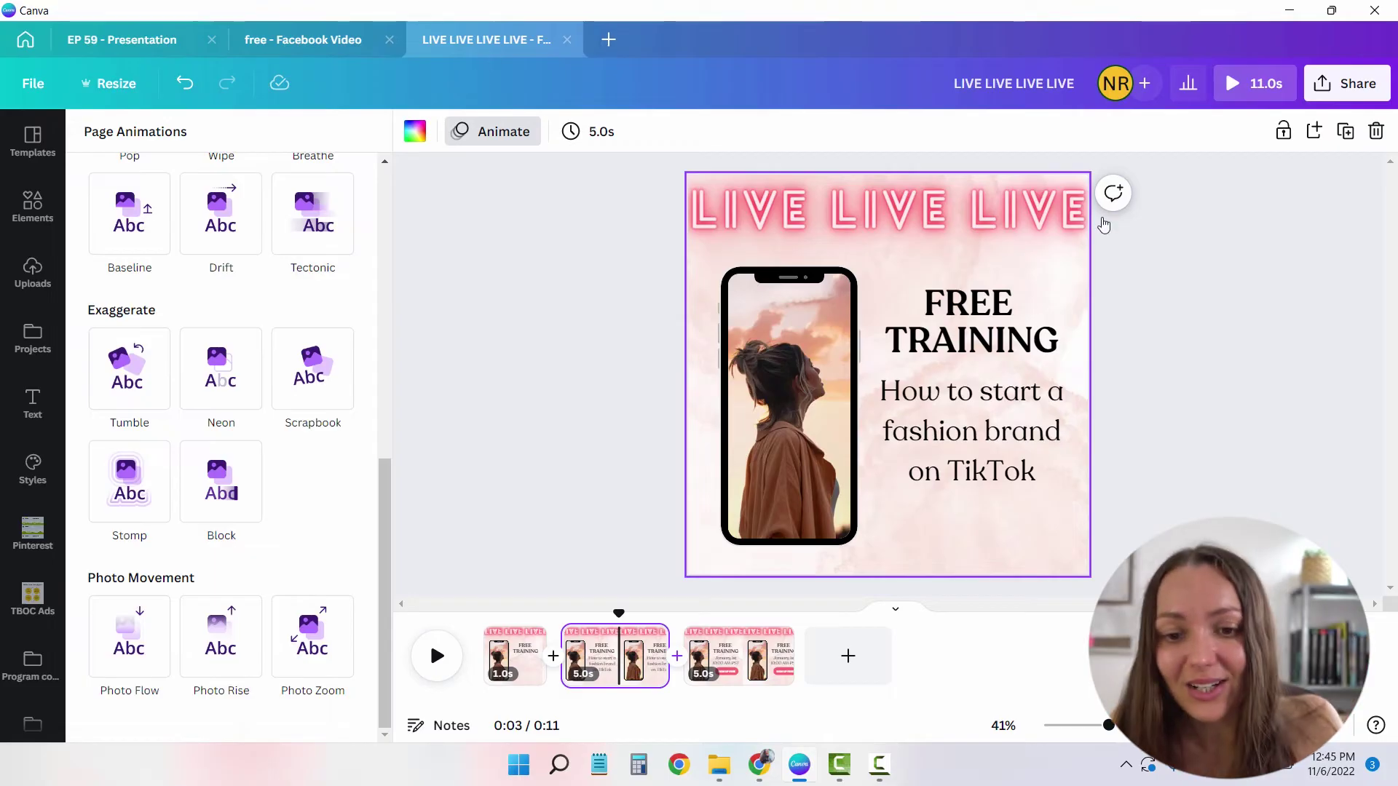
left_click(1002, 447)
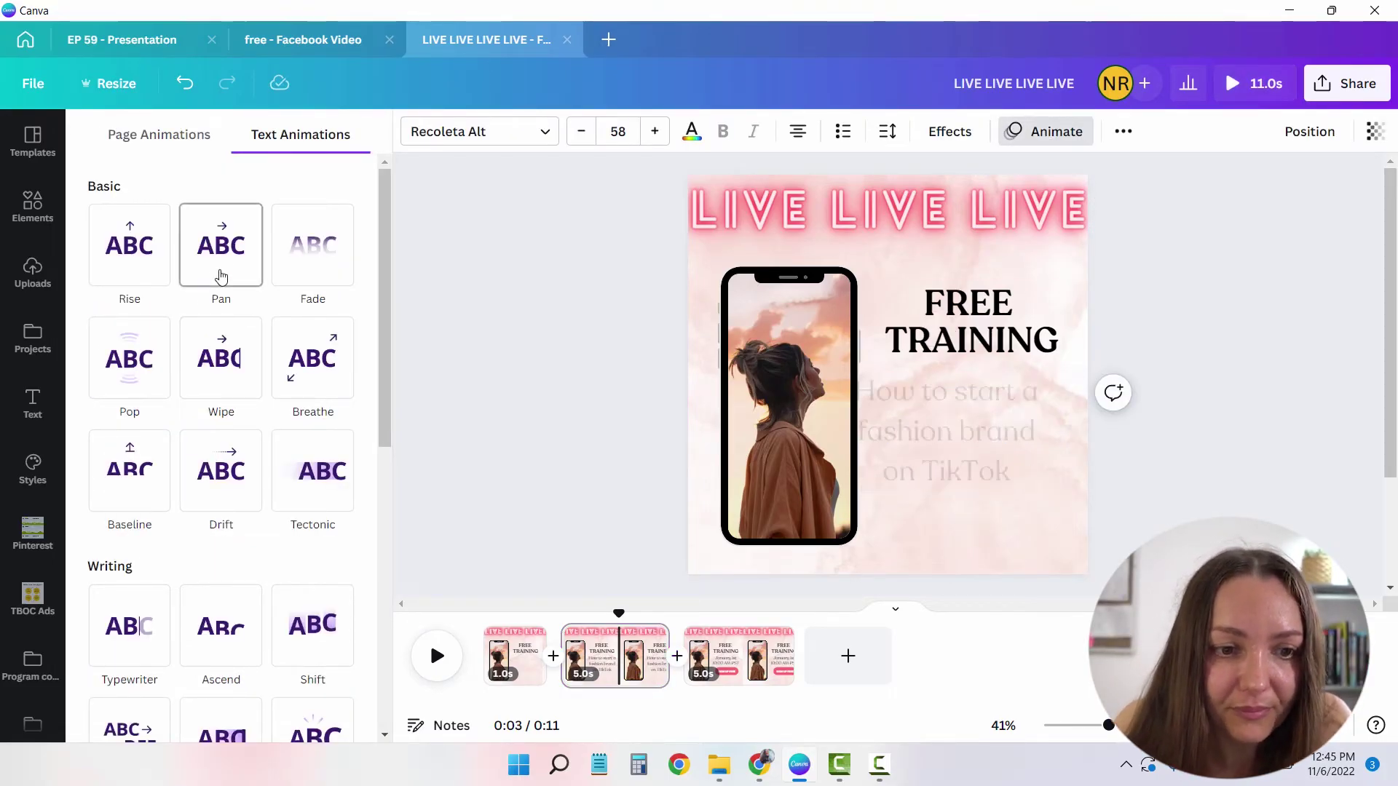
left_click(117, 649)
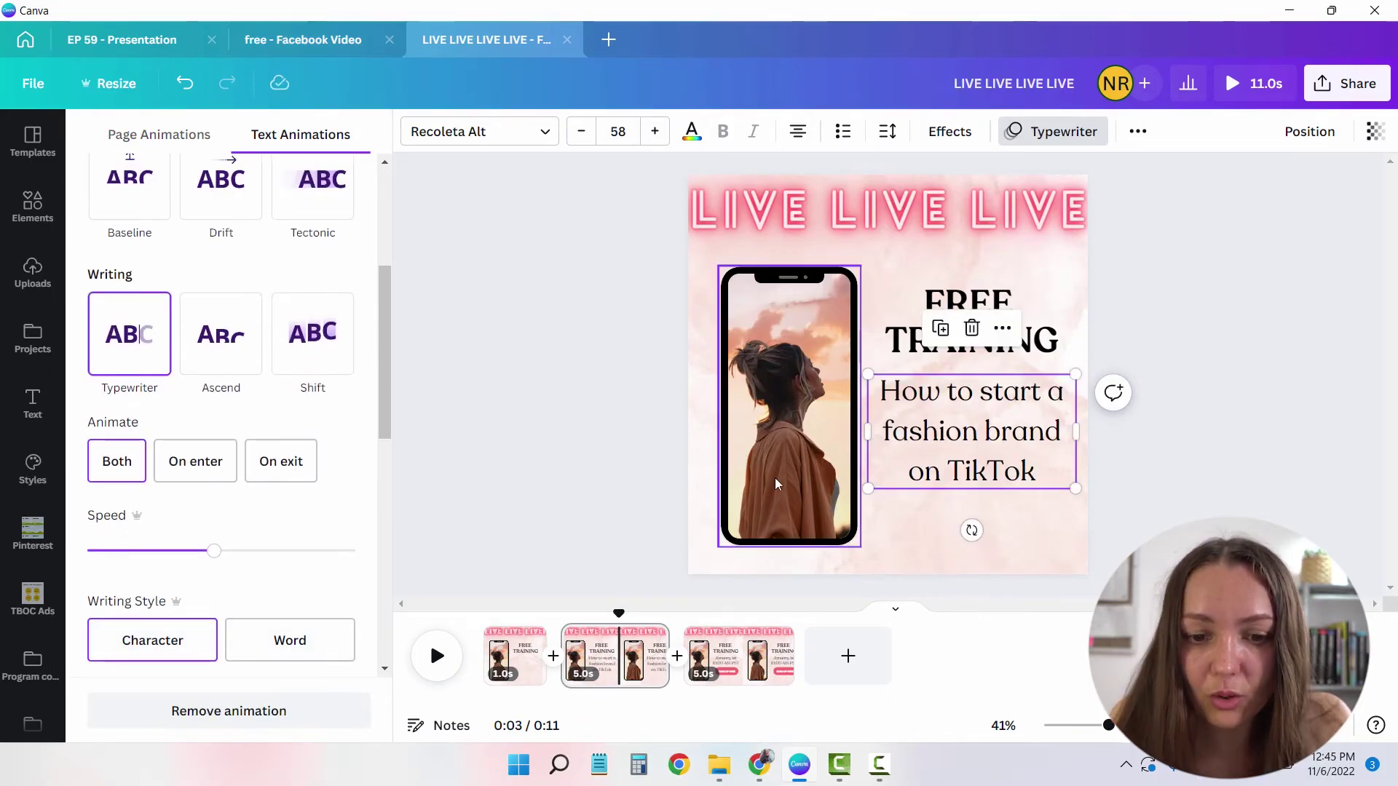
left_click(348, 56)
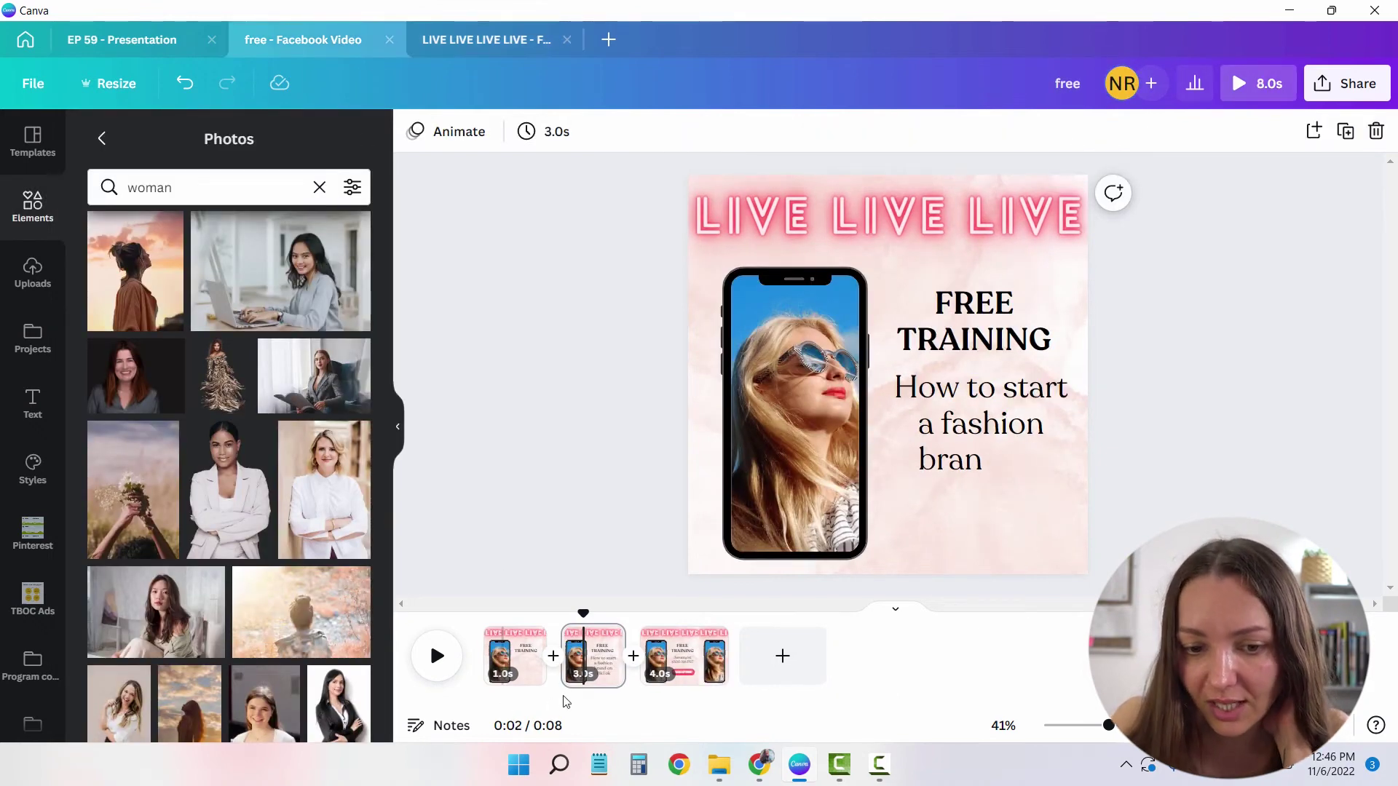
left_click(490, 41)
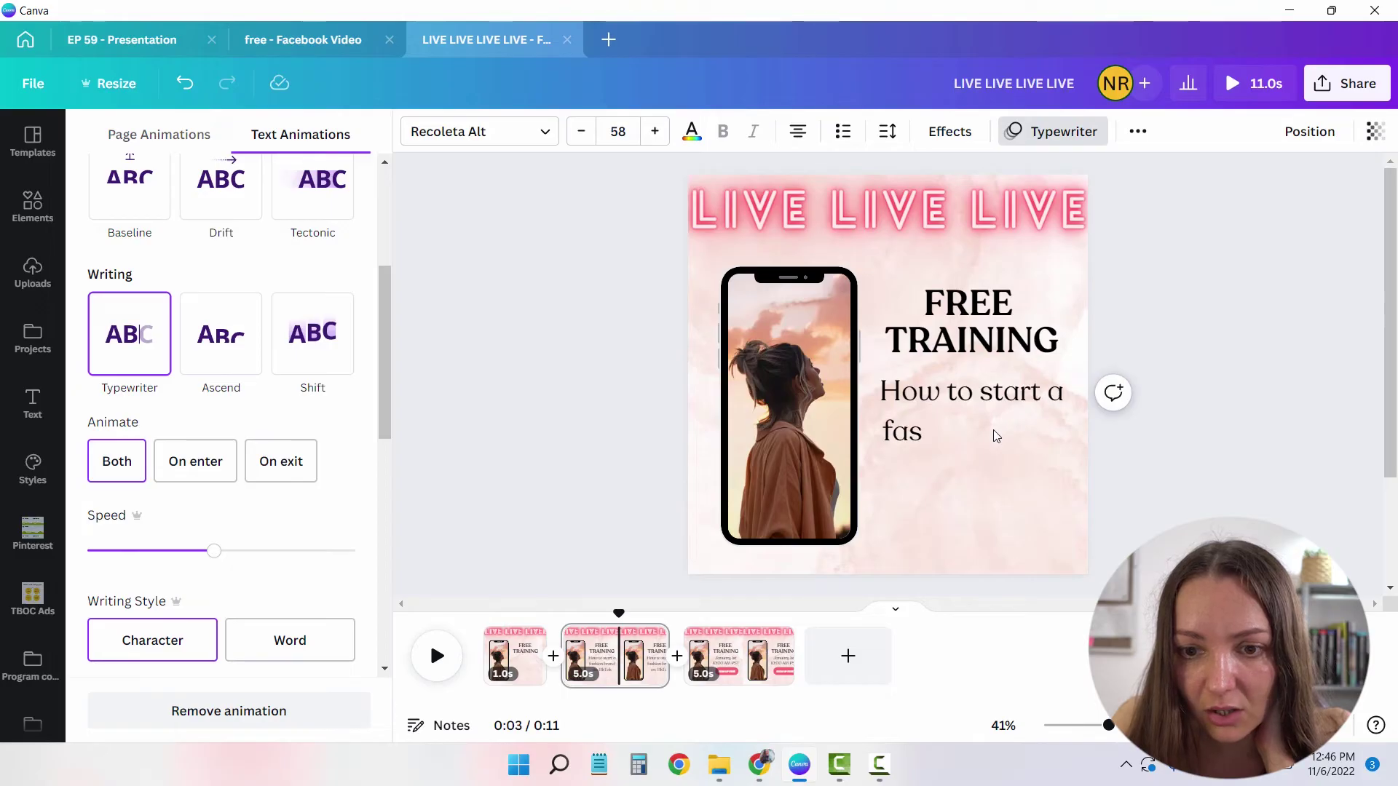
left_click(993, 430)
left_click(128, 345)
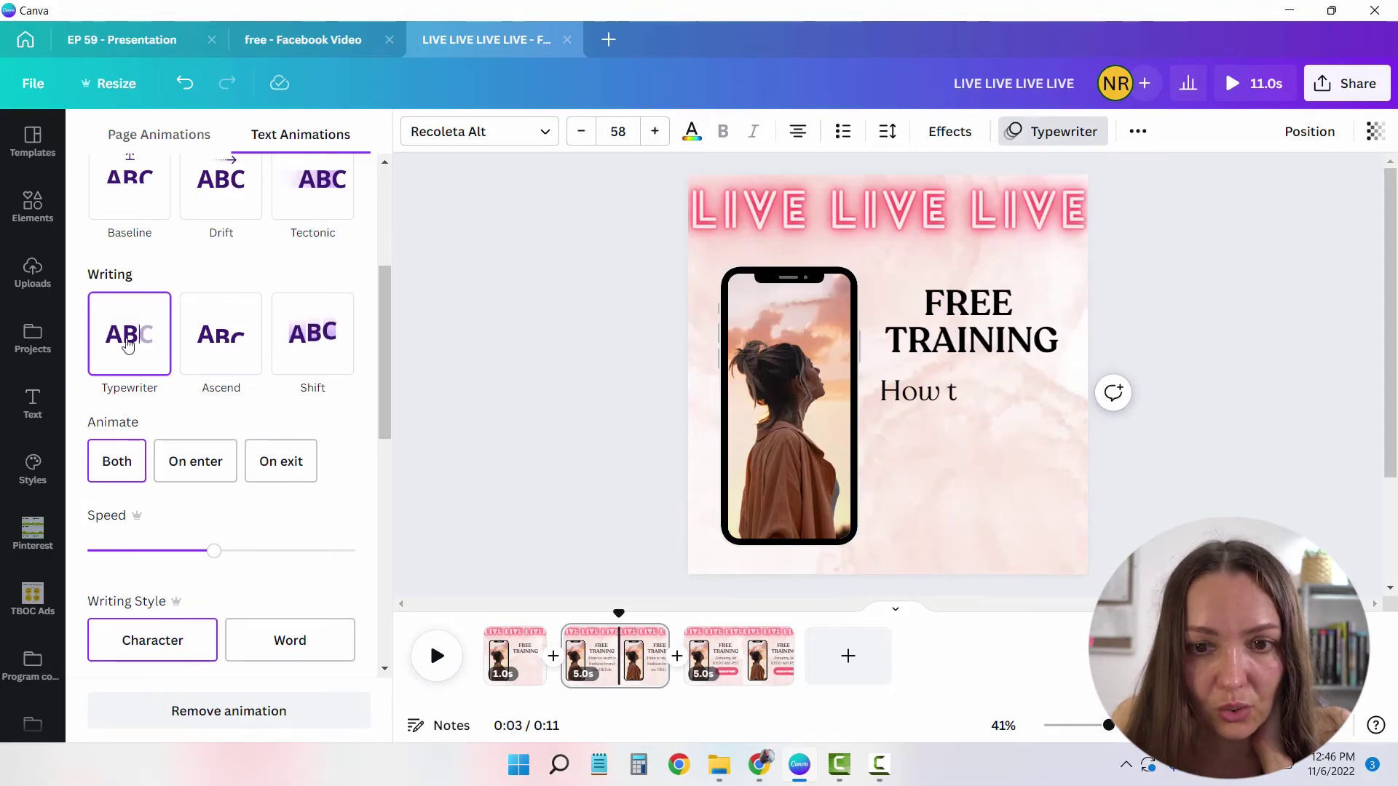
Shorten page 2 to 3 seconds.
left_click(586, 670)
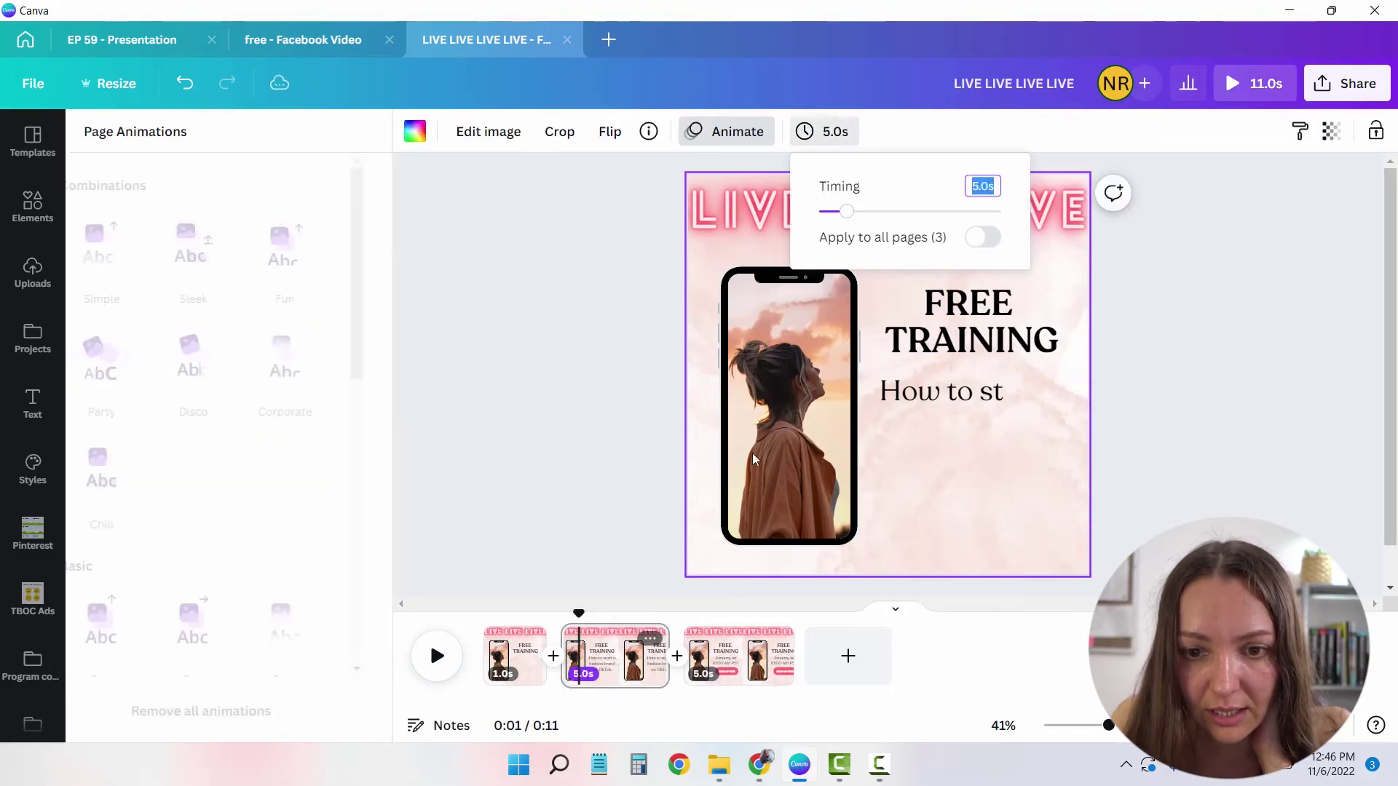
type("3")
key("Return")
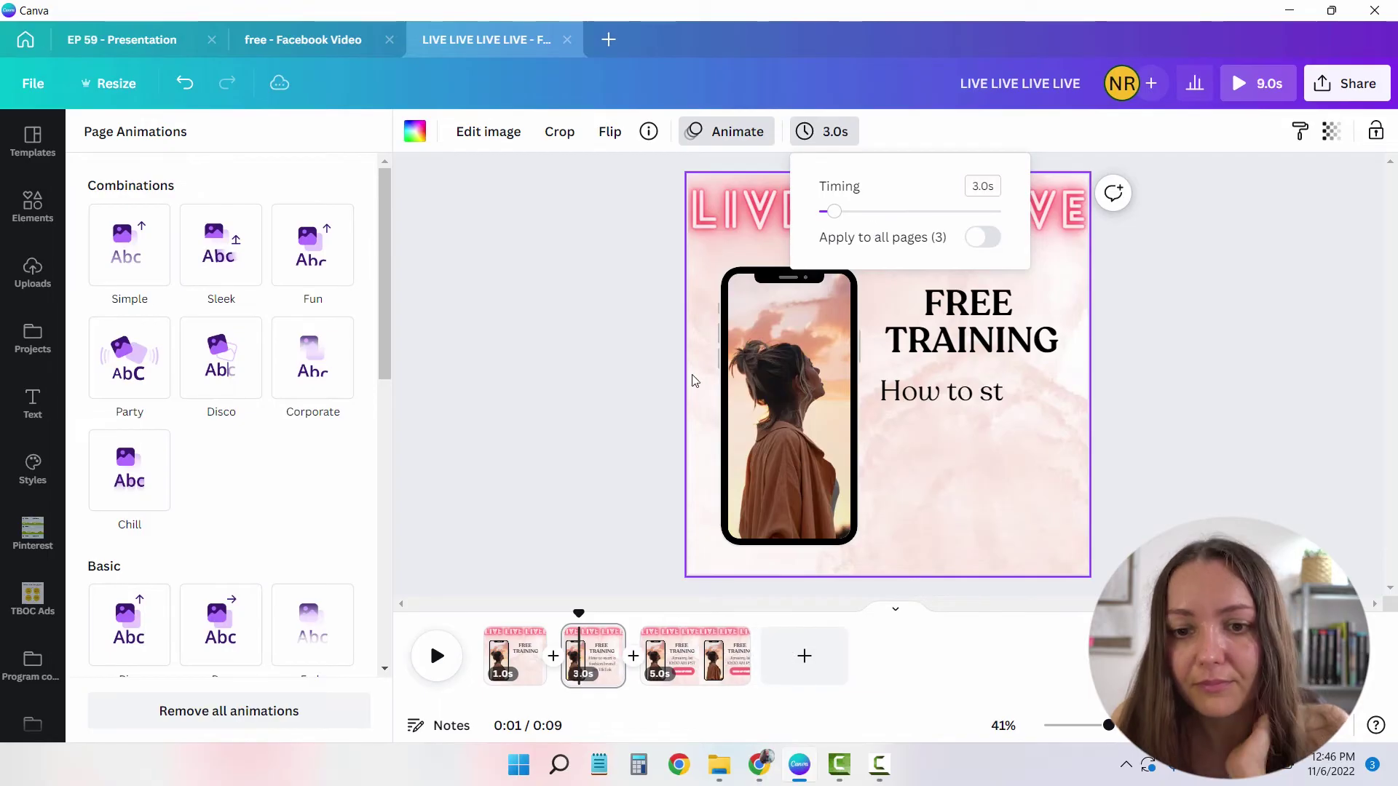
left_click(571, 418)
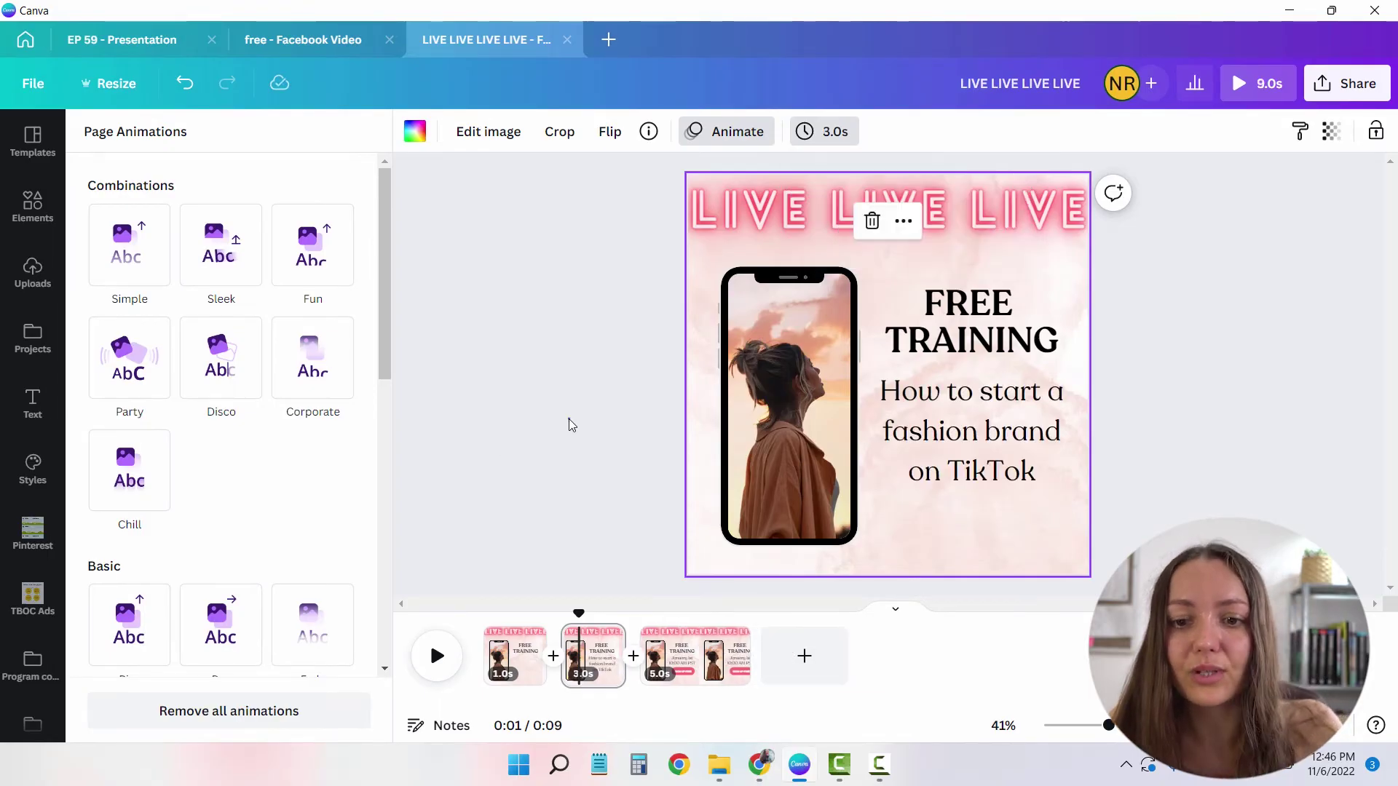
left_click(708, 656)
Apply the Neon animation to the SIGN UP FREE button on page 3.
left_click(303, 40)
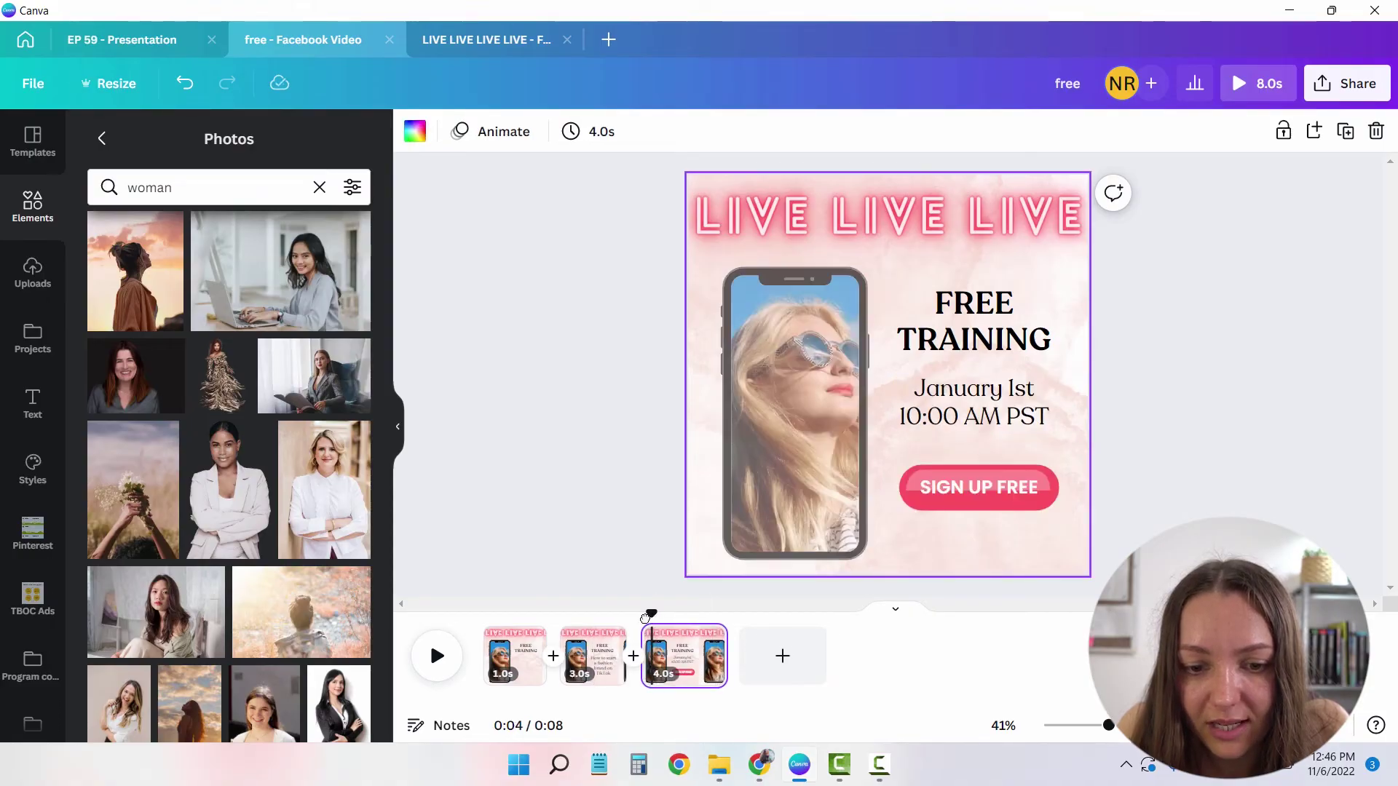
left_click(434, 655)
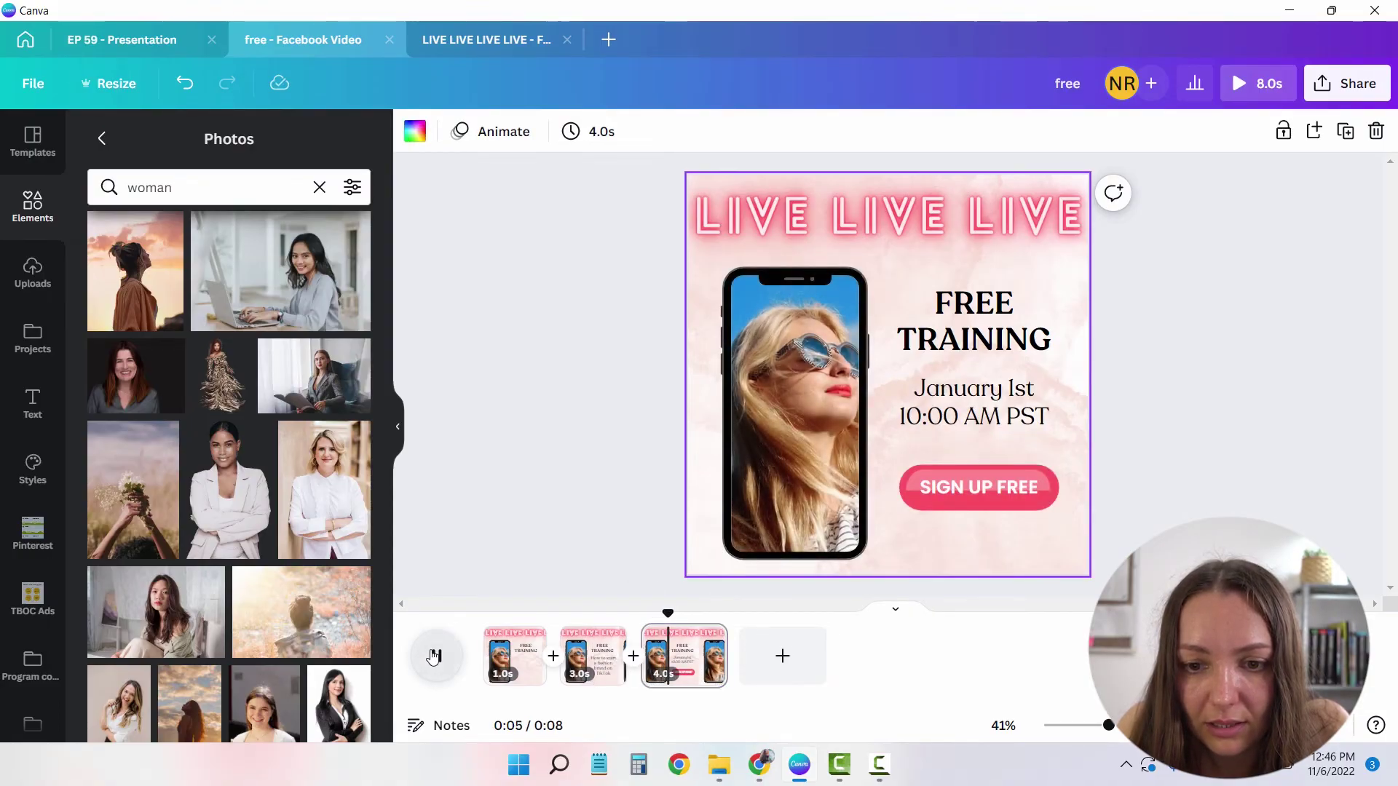
left_click(434, 655)
left_click(510, 55)
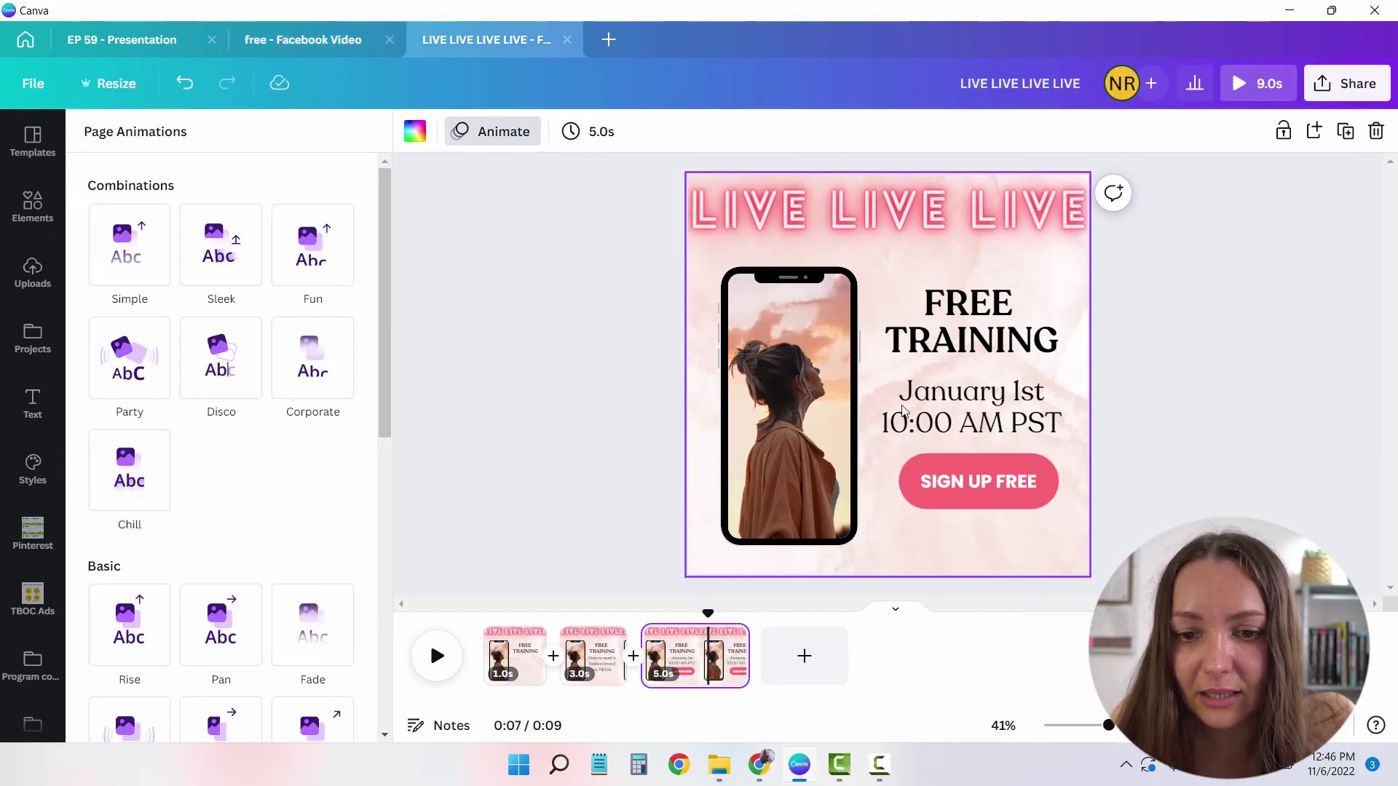
left_click(970, 470)
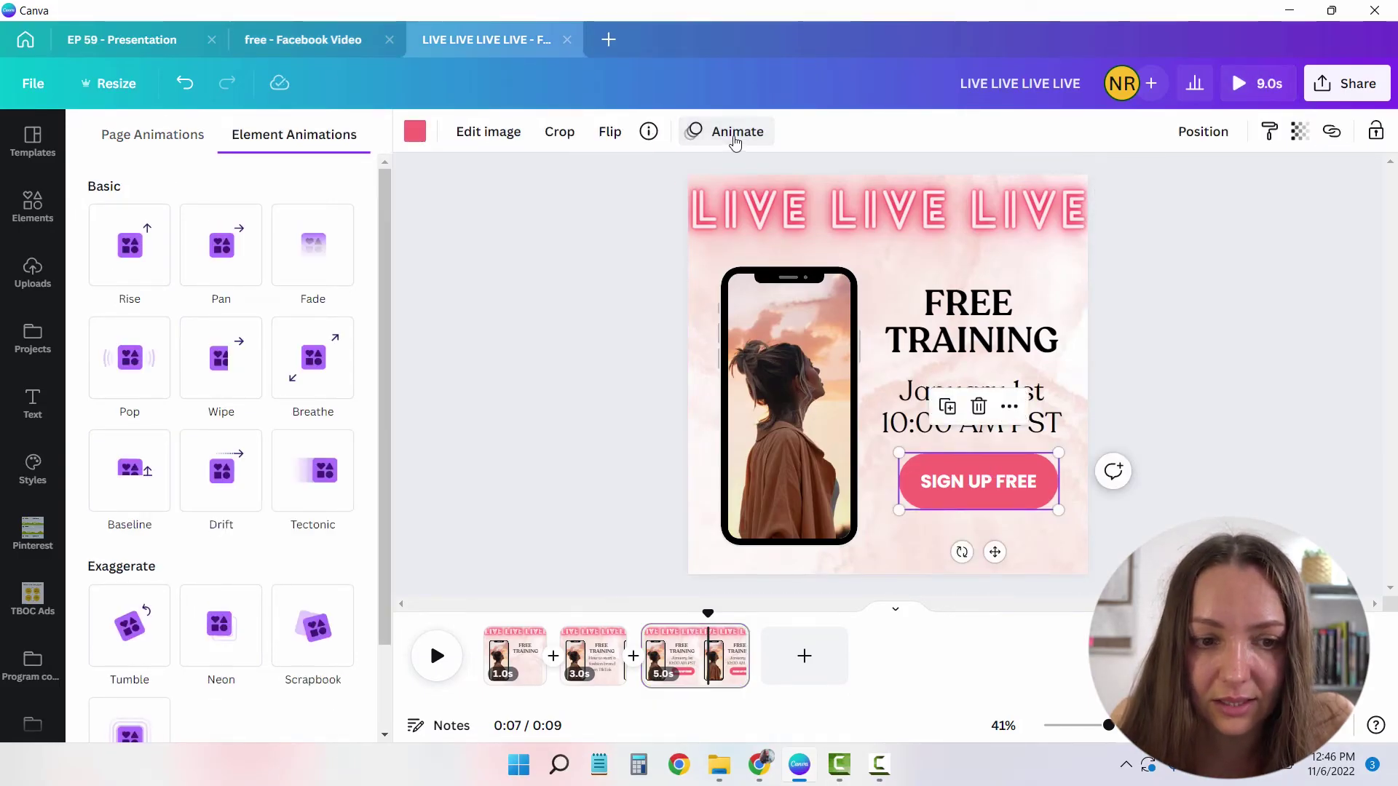
scroll(189, 496, "down", 2)
left_click(225, 551)
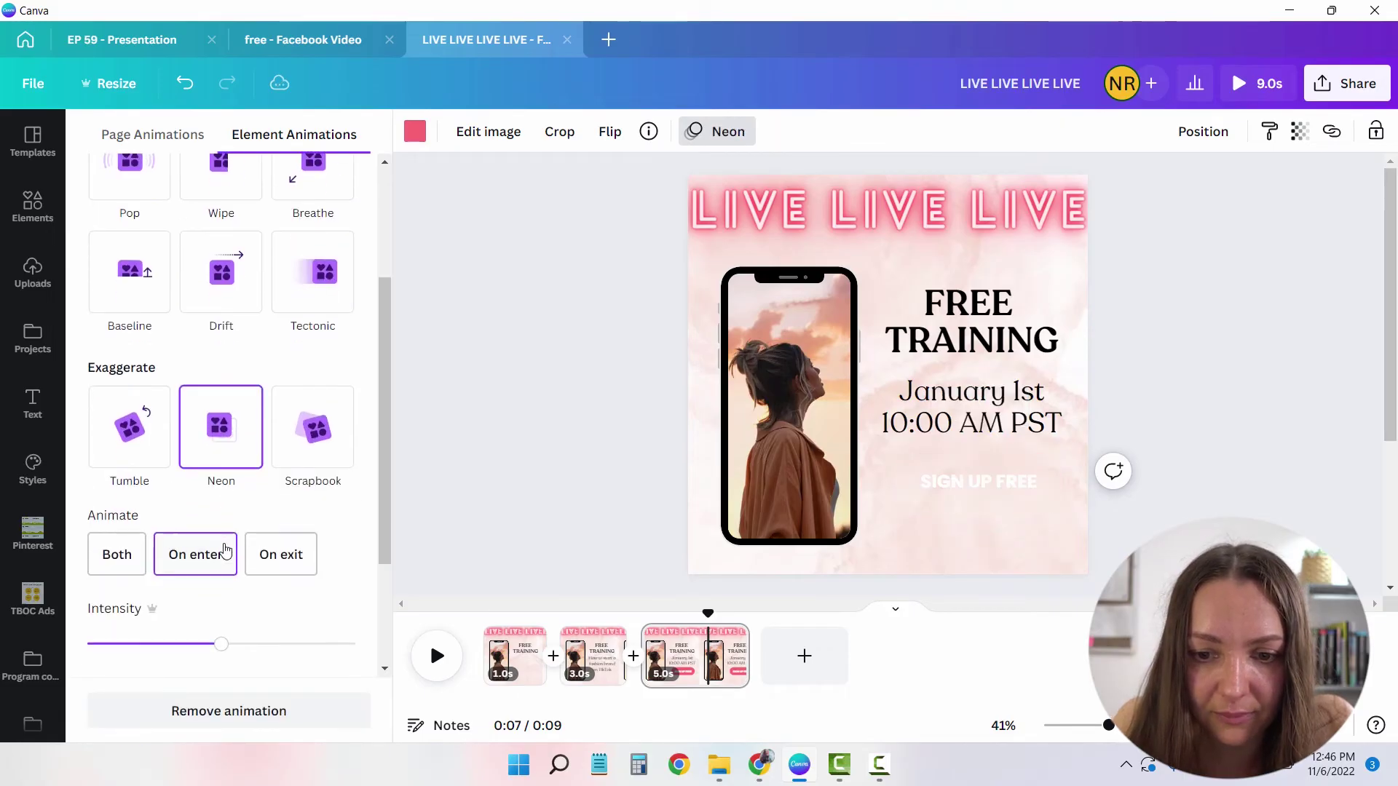
Give the phone photo a Photo Zoom animation.
left_click(740, 367)
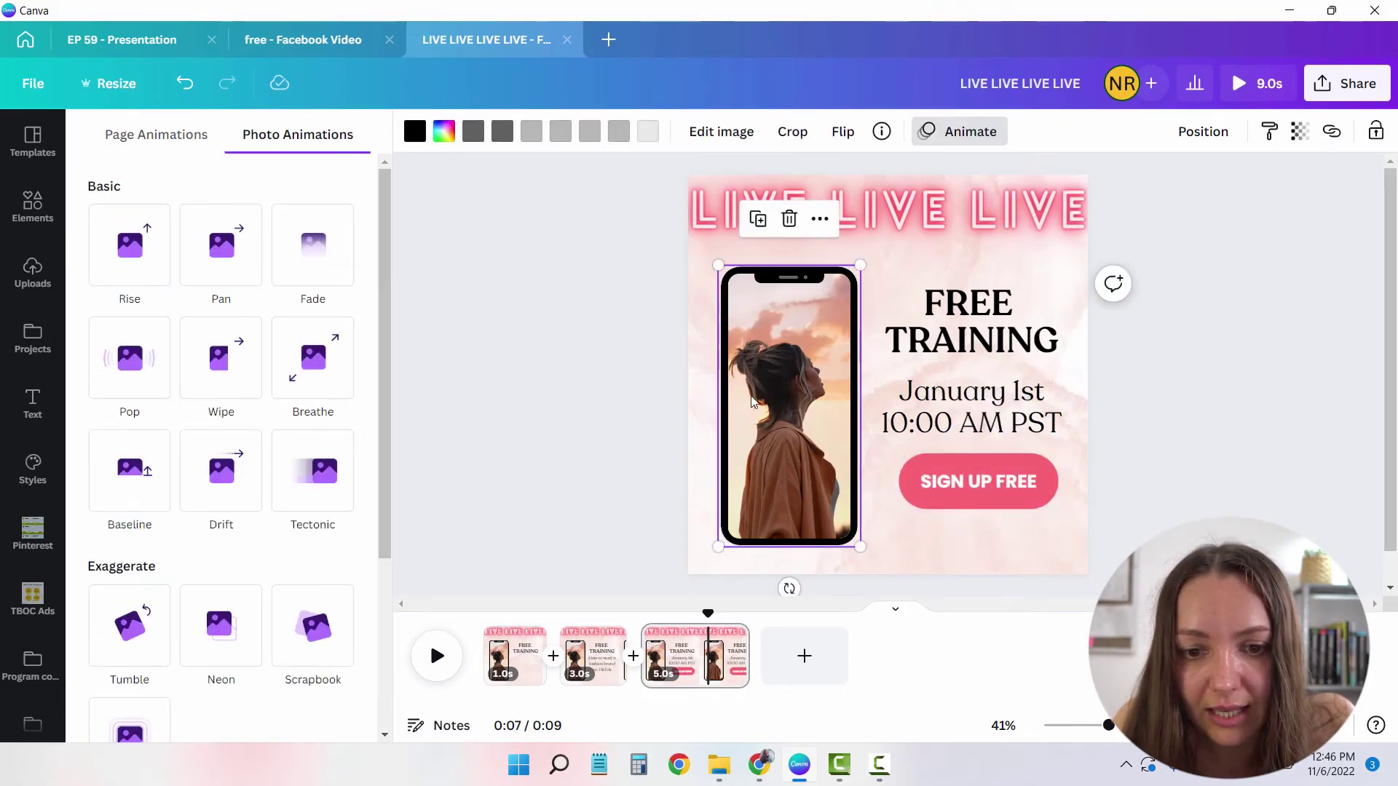
left_click(233, 493)
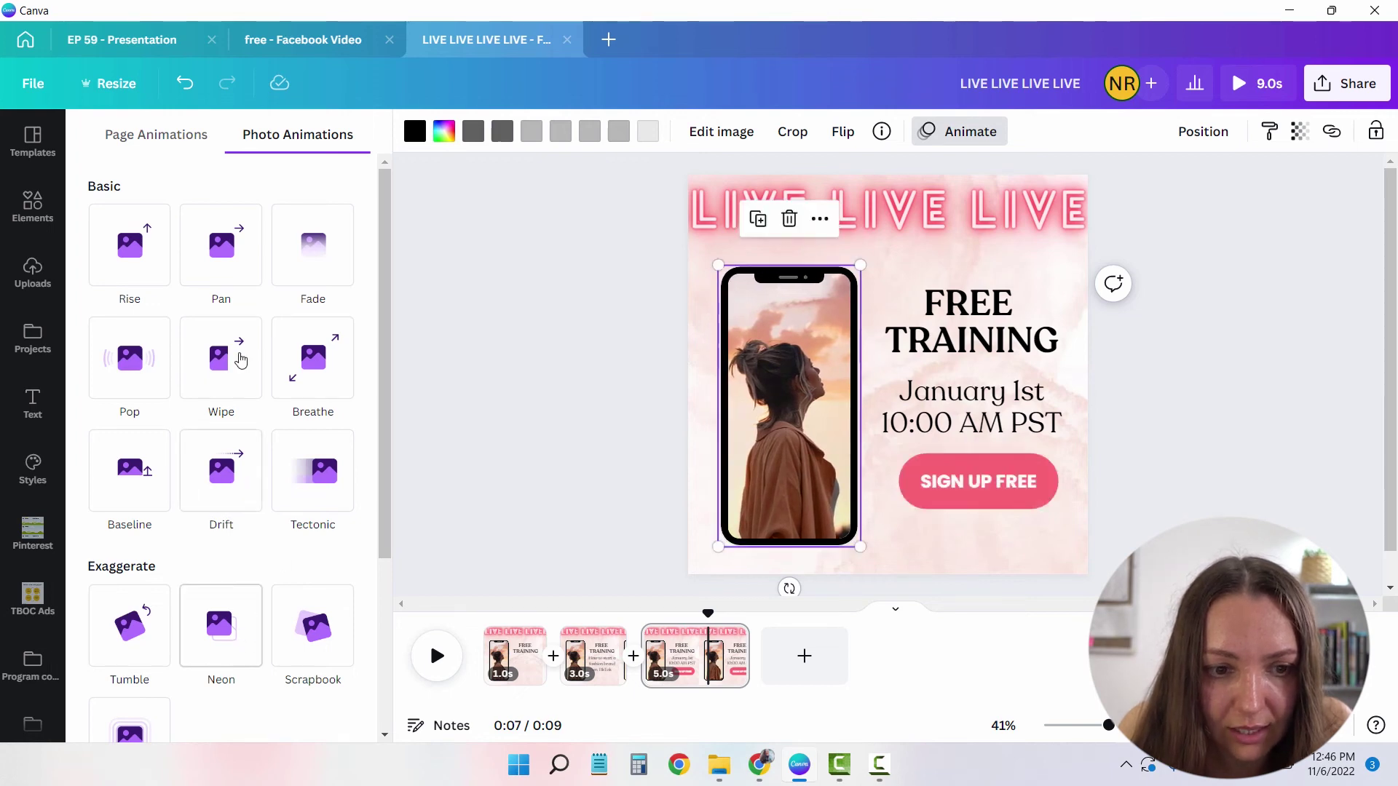
scroll(284, 510, "down", 5)
left_click(303, 639)
scroll(278, 543, "down", 2)
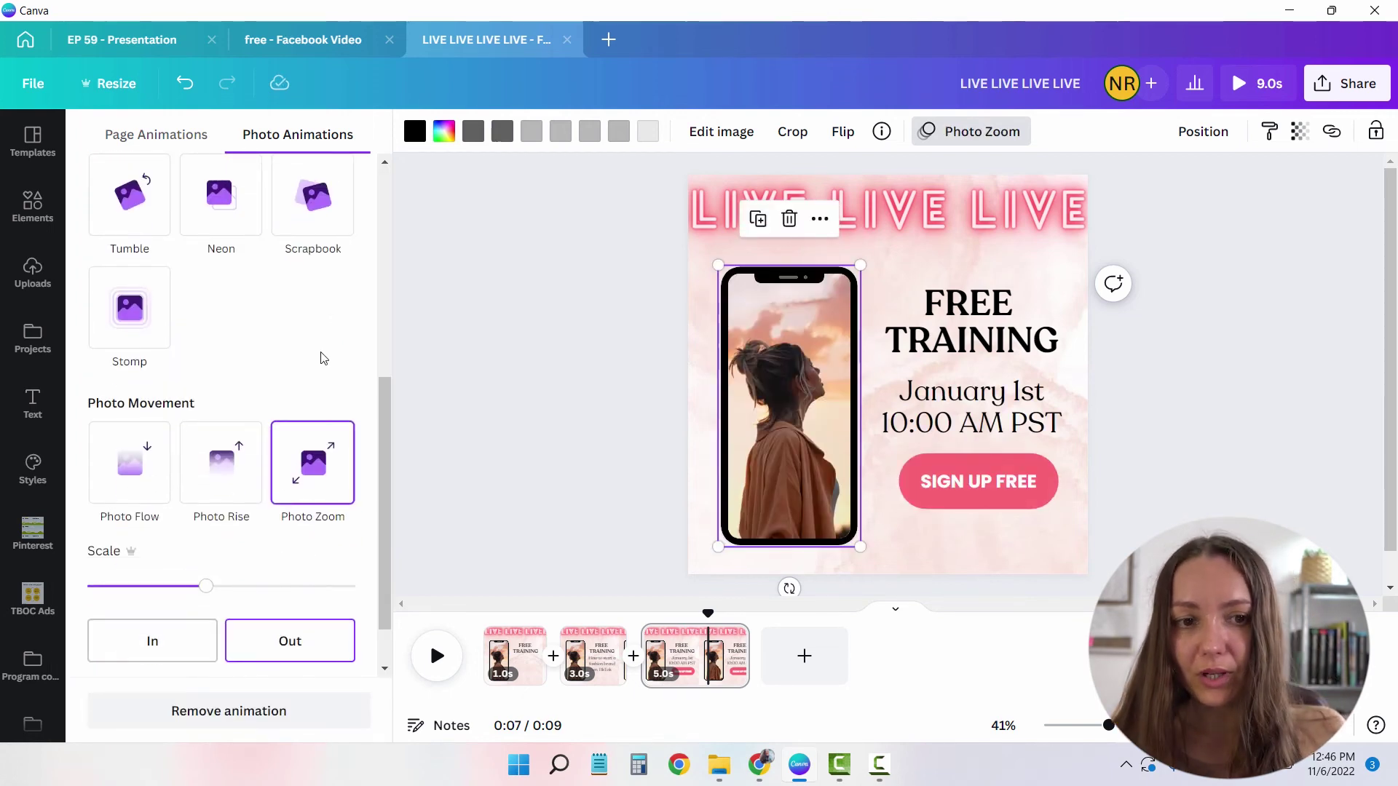
Cut page 3 to 4 seconds and rewind the ad to the start.
left_click(313, 40)
left_click(468, 45)
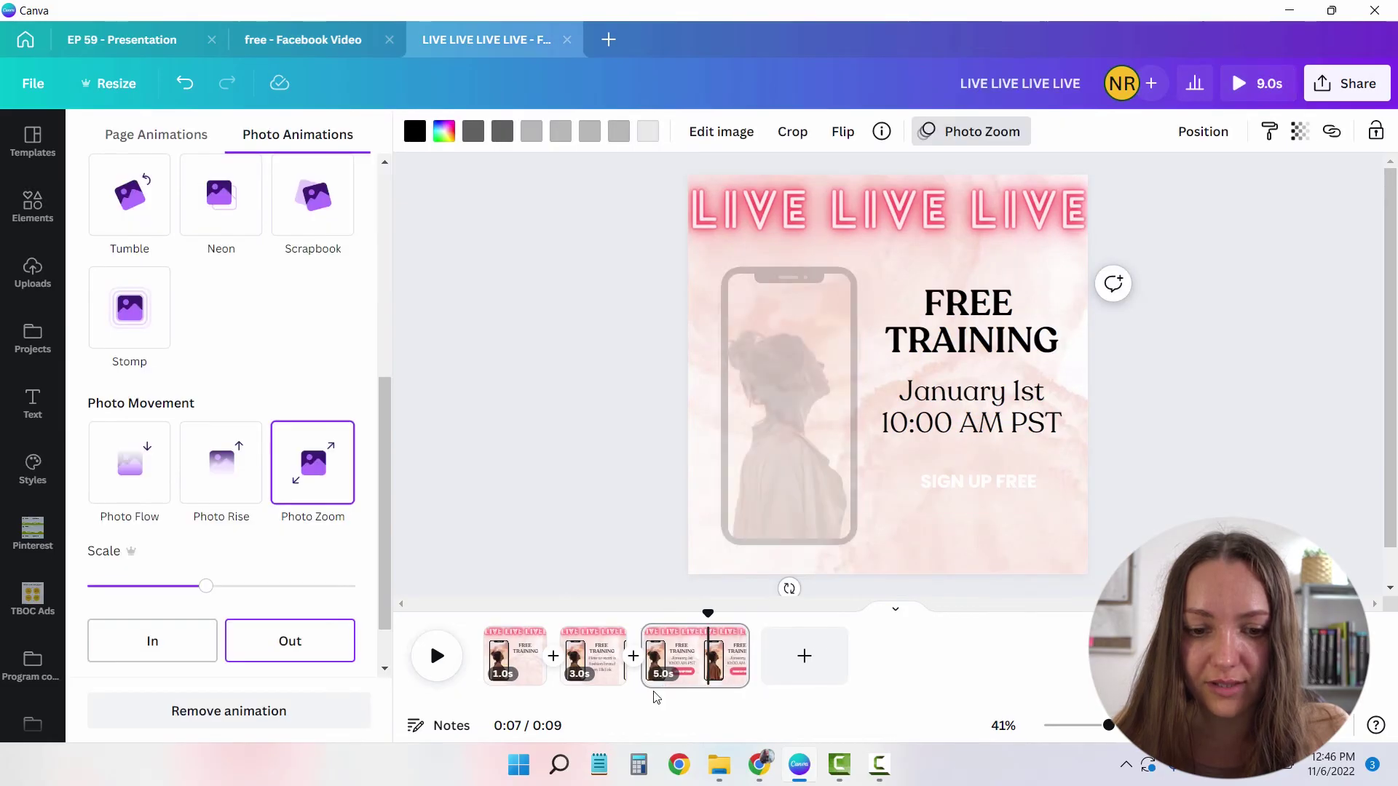
left_click(655, 670)
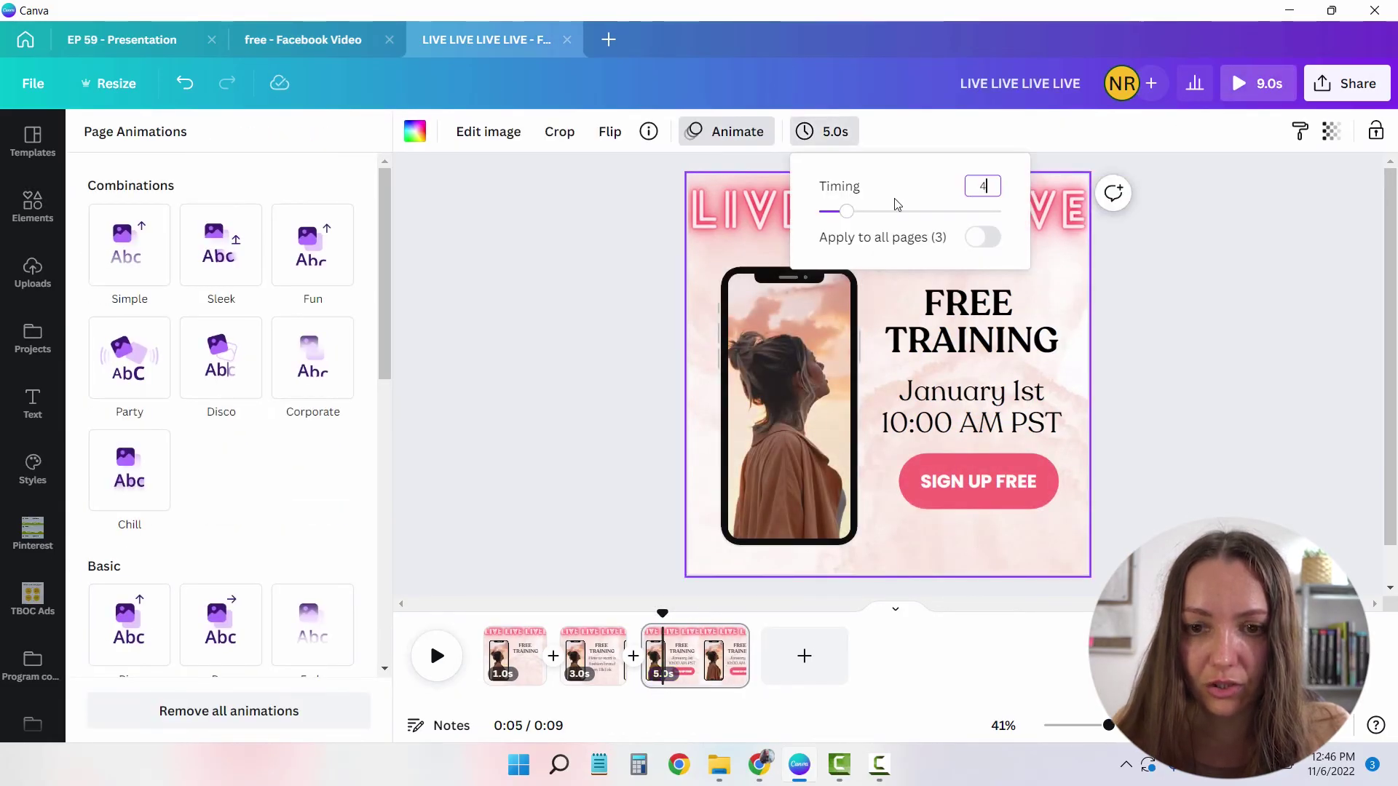
key("Return")
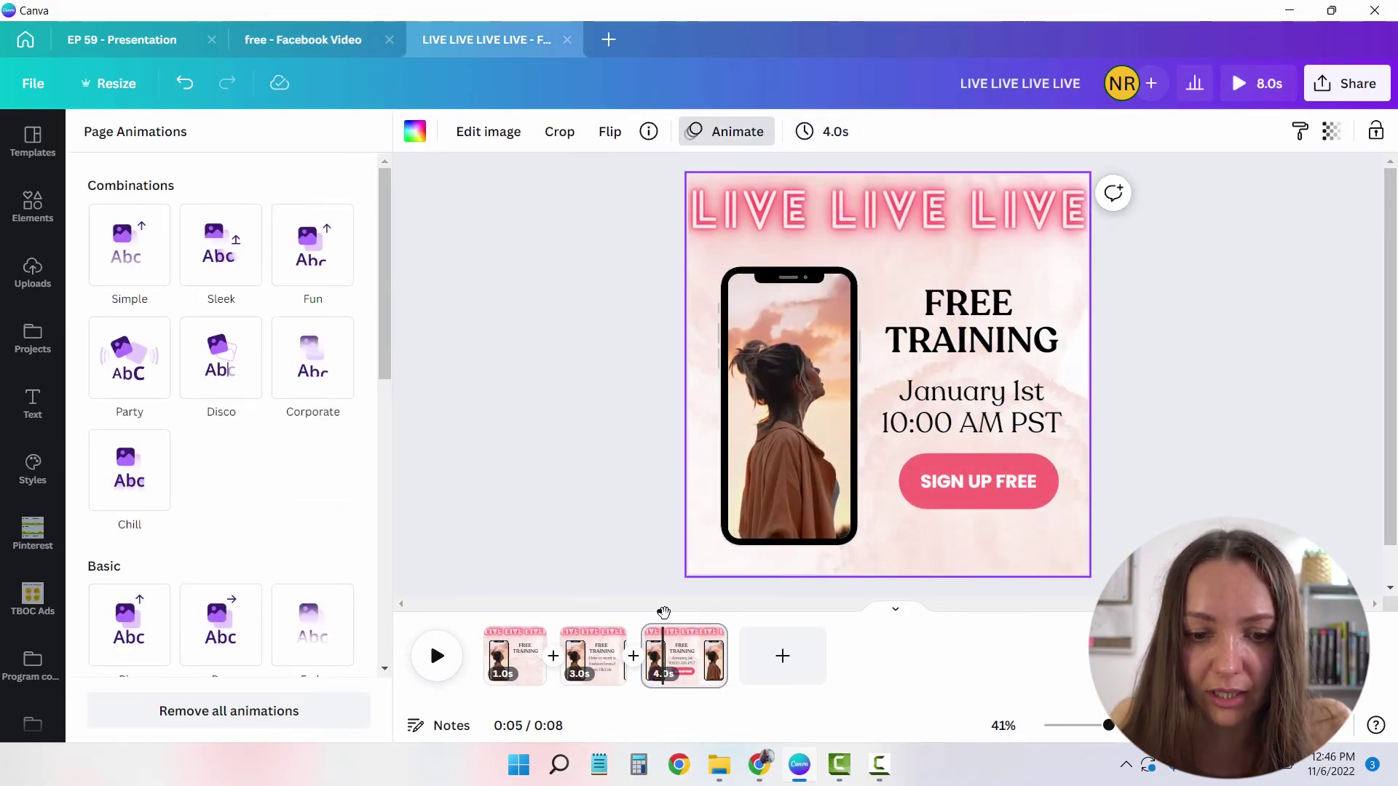
left_click_drag(663, 611, 485, 613)
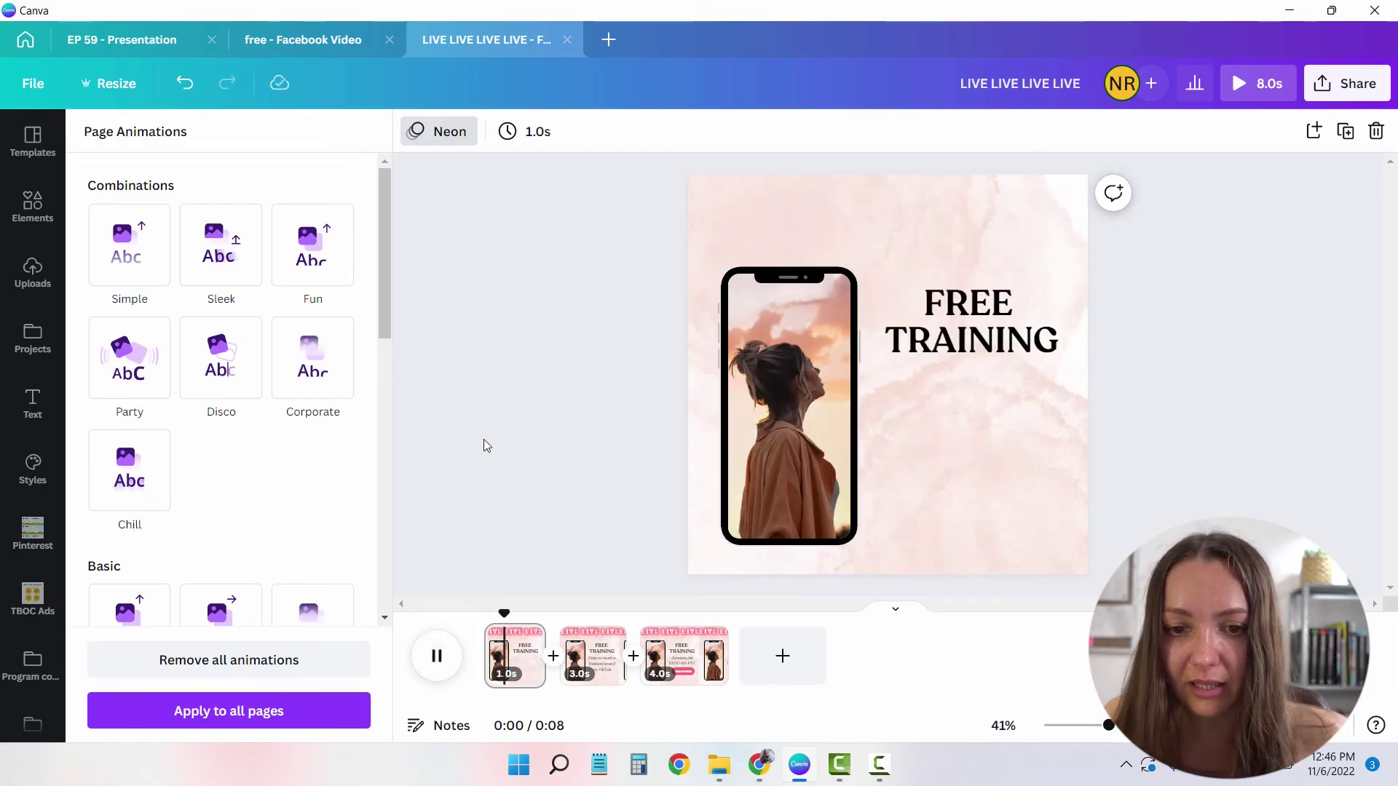
Preview the 8.0s three-page ad from 0:00, then open the Share menu.
left_click(434, 658)
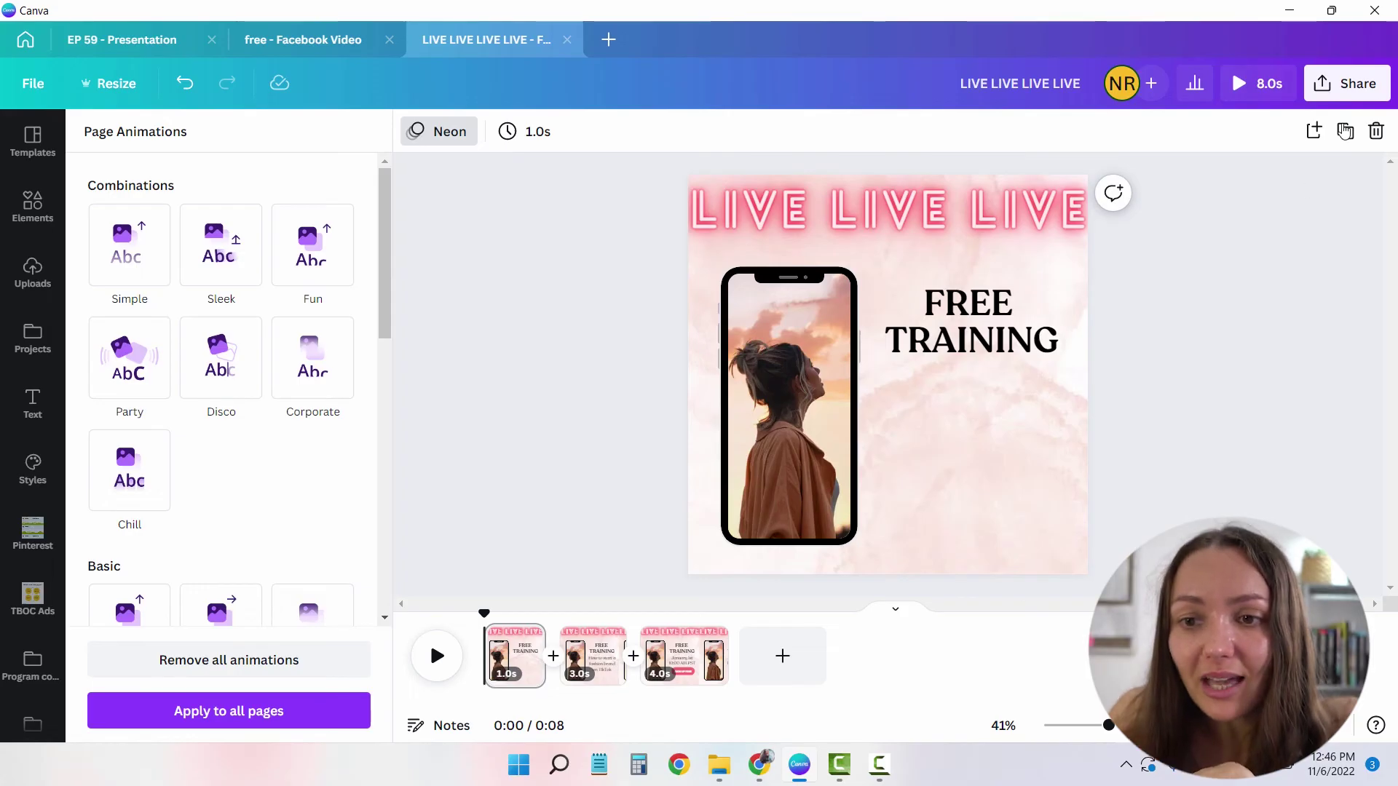
left_click(1347, 83)
Download all 3 pages as an MP4 Video, saving it to Downloads as 'facebook ad complete'.
left_click(1161, 524)
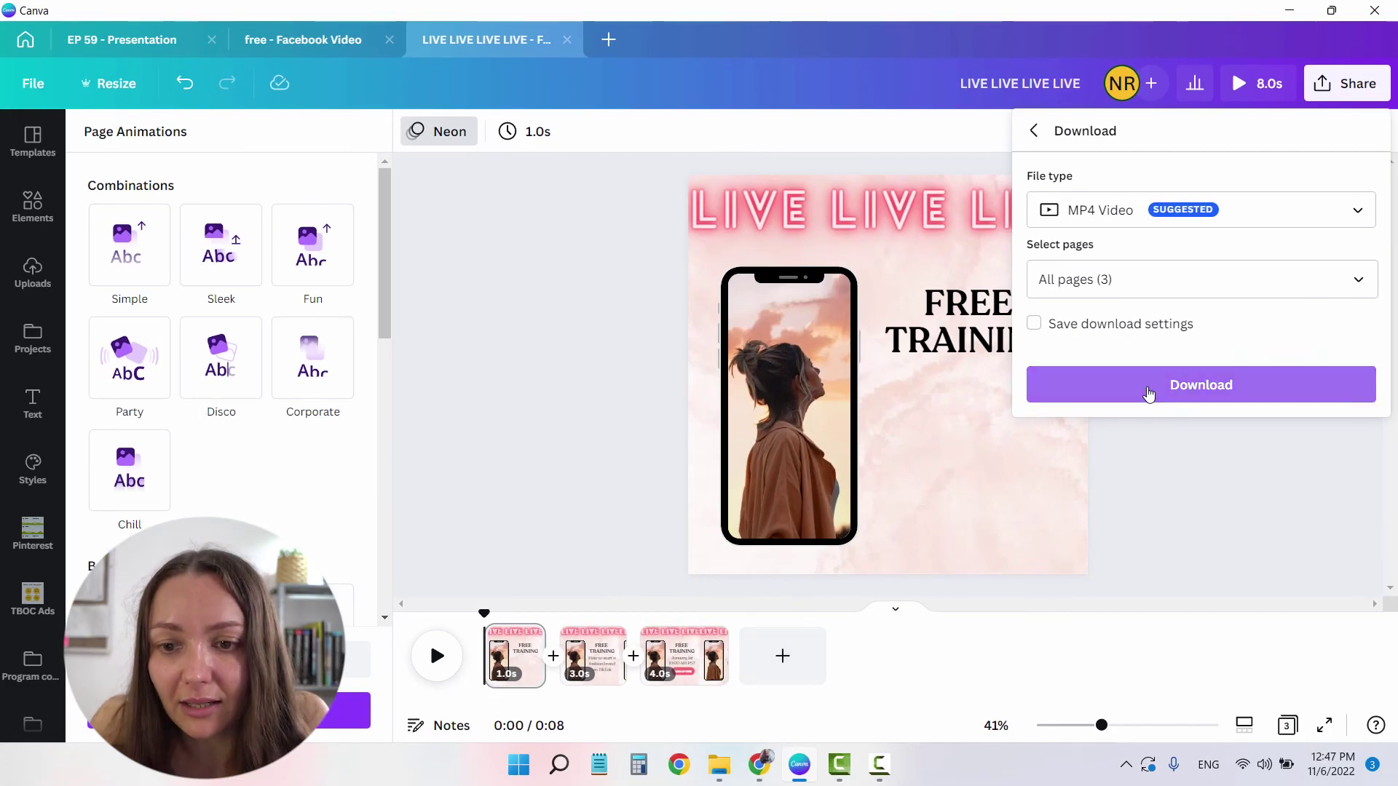
left_click(1149, 392)
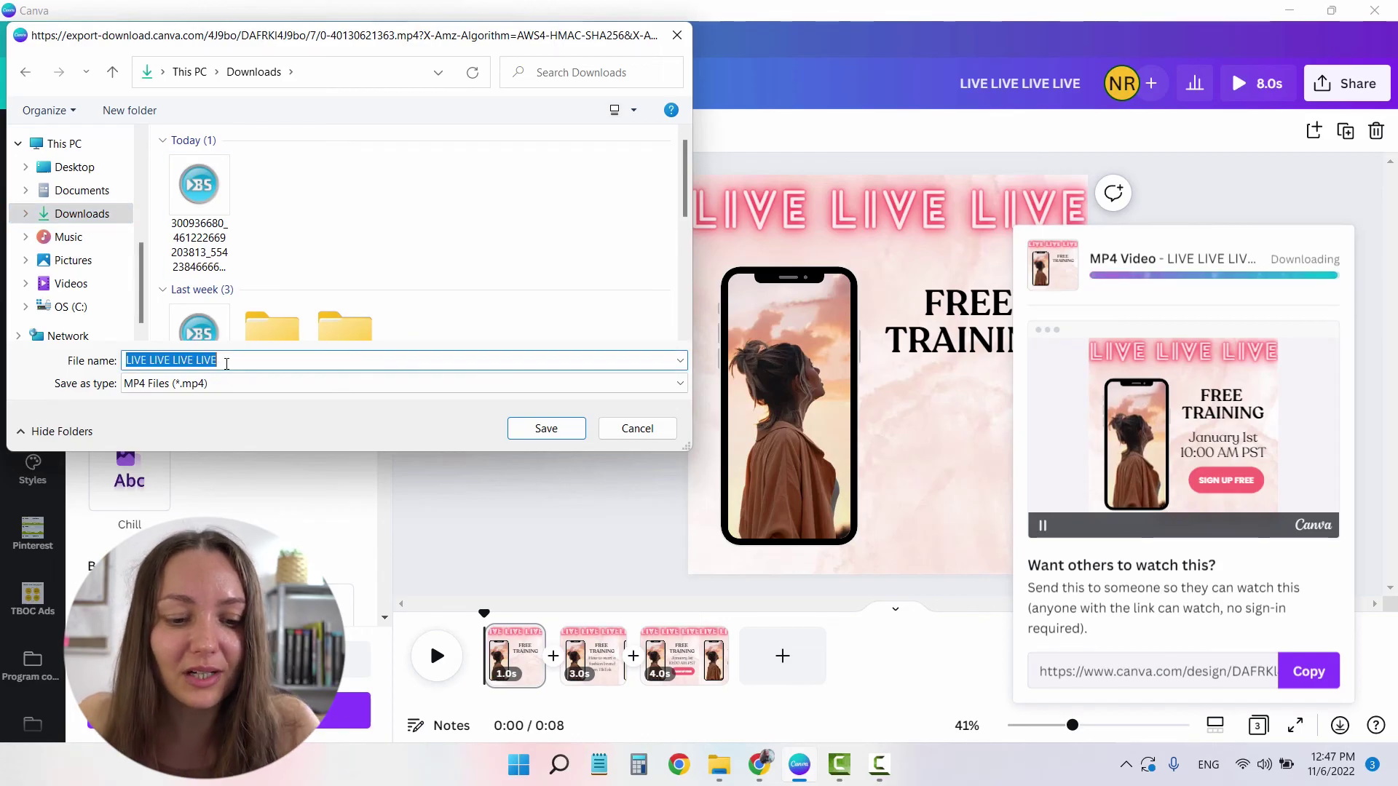
type("facebook ad complete")
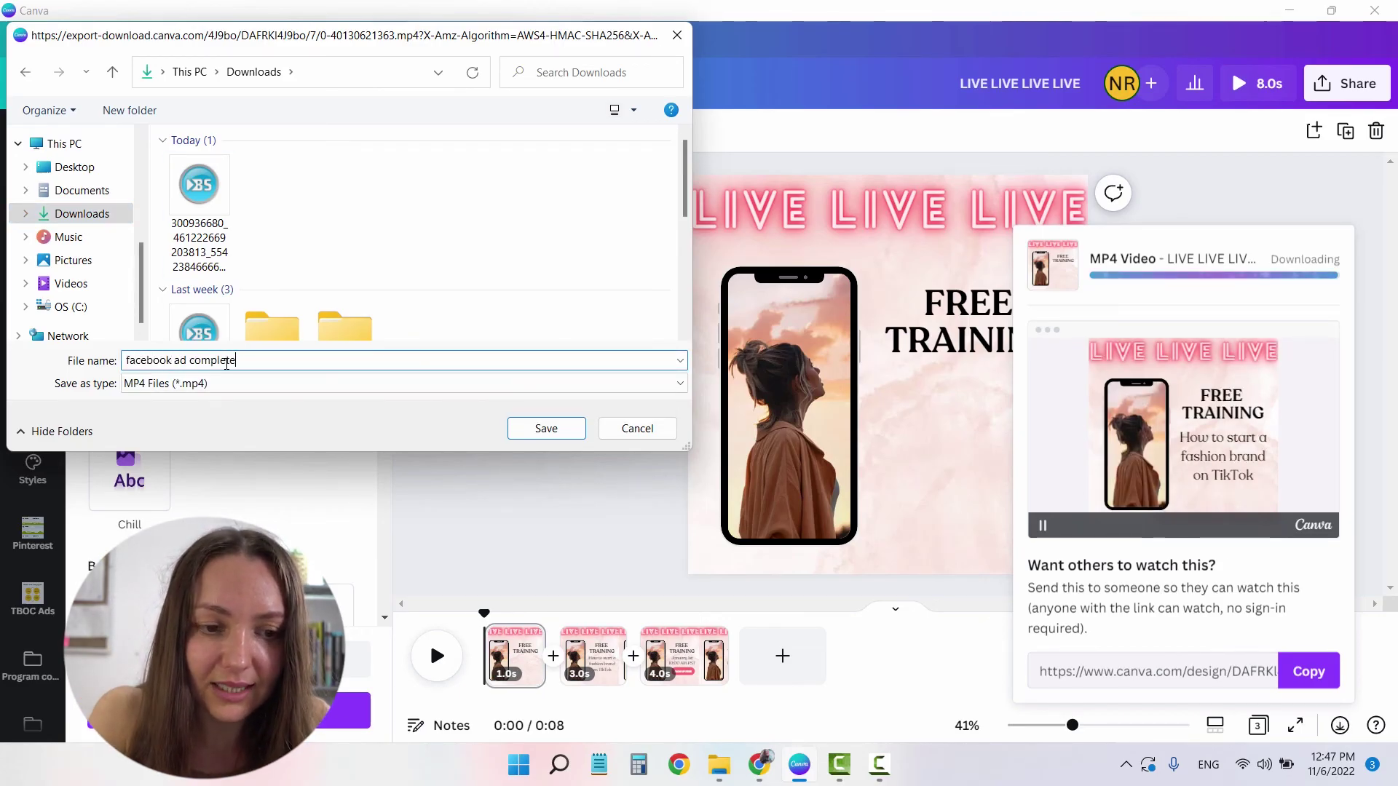
key("Return")
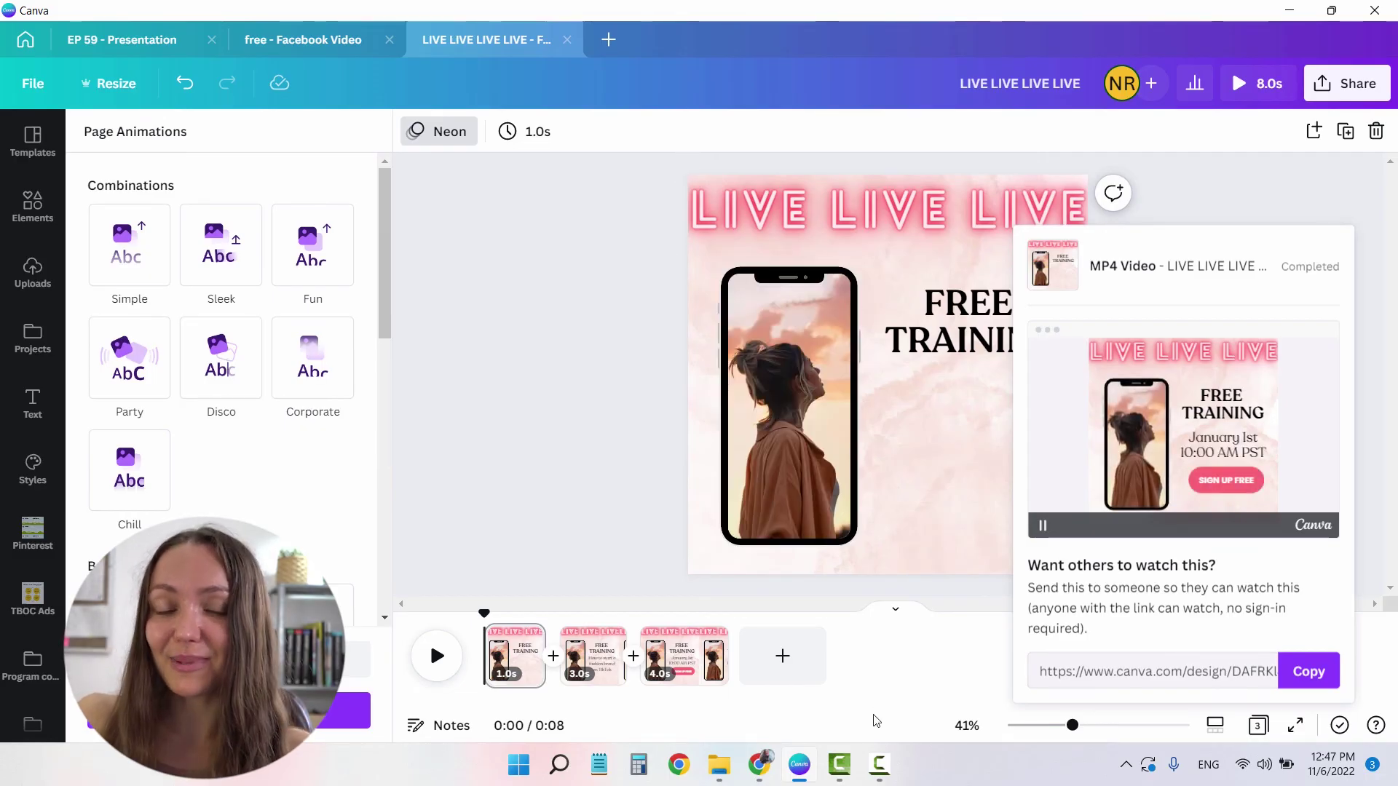
Play 'facebook ad complete.mp4' from Downloads in BS.Player, then close it and return to Canva.
left_click(716, 771)
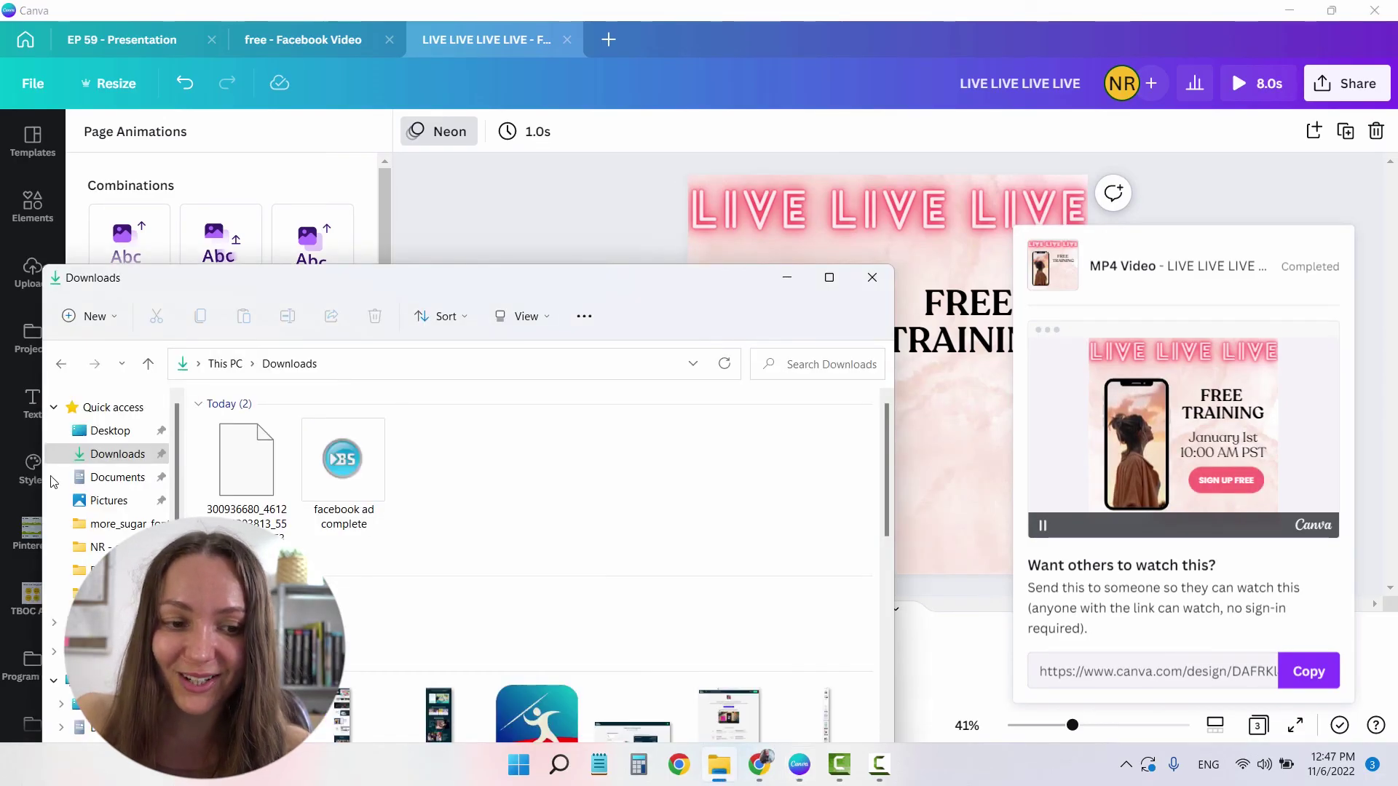
double_click(265, 464)
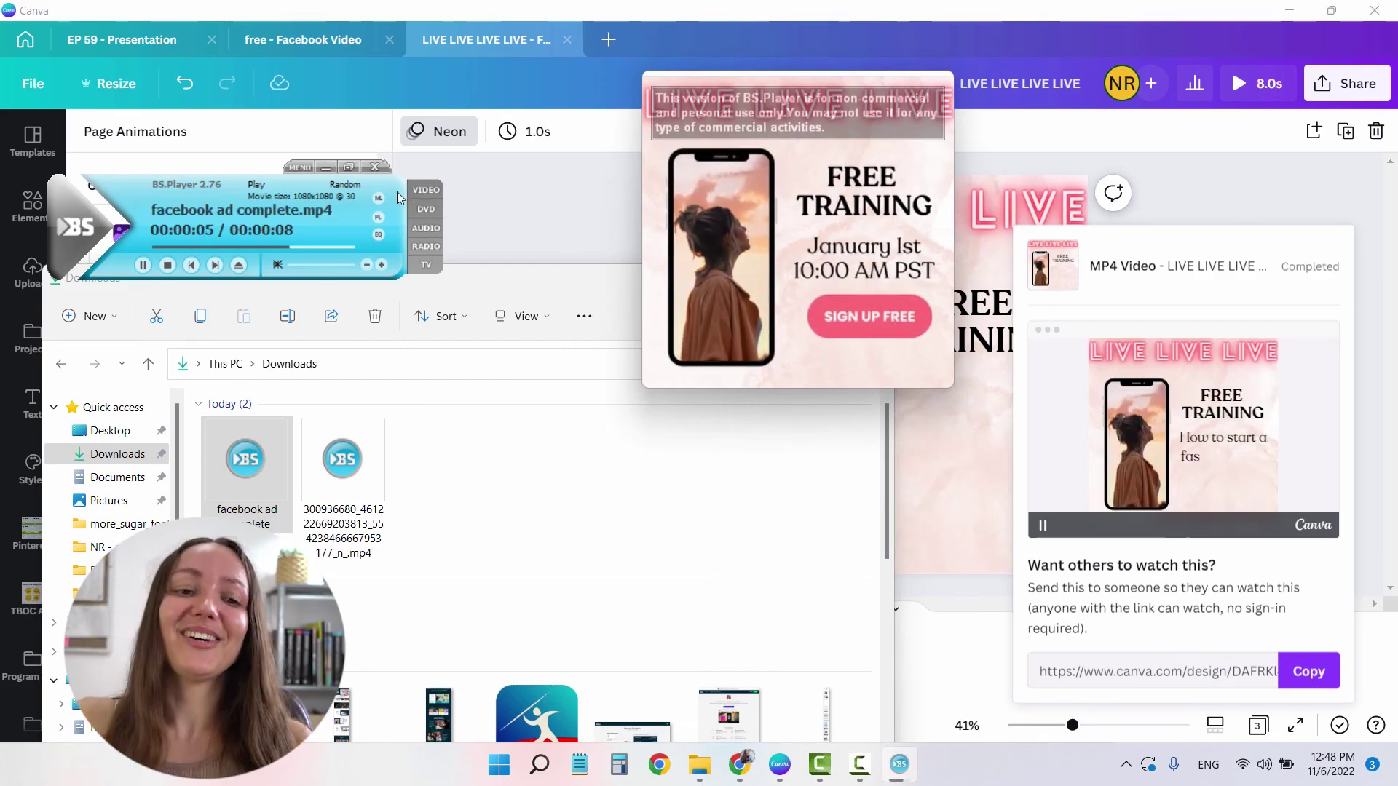
left_click(375, 167)
left_click(1364, 281)
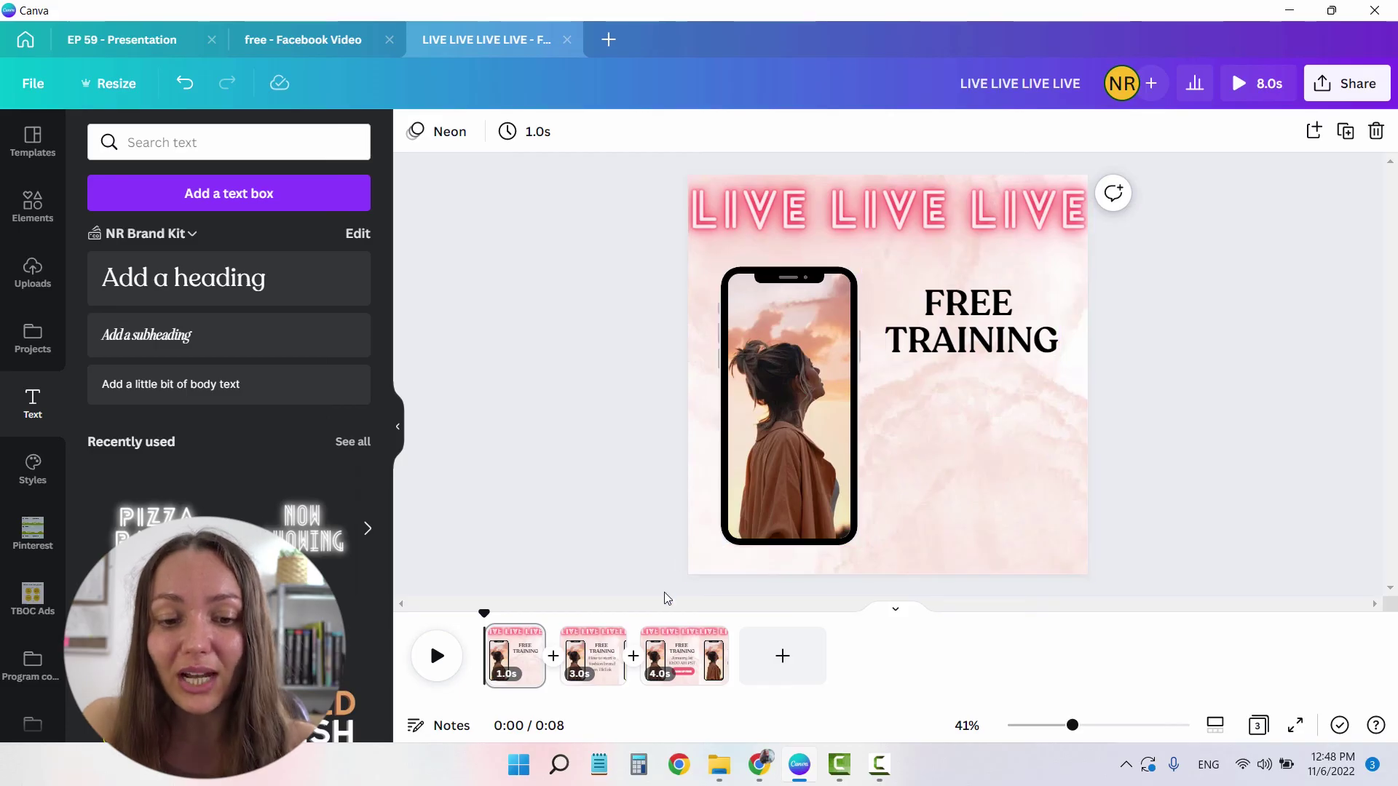
Show the 3.0s page 2 ('How to start a fashion brand on TikTok') and move the playhead back within it.
left_click(594, 652)
left_click(594, 655)
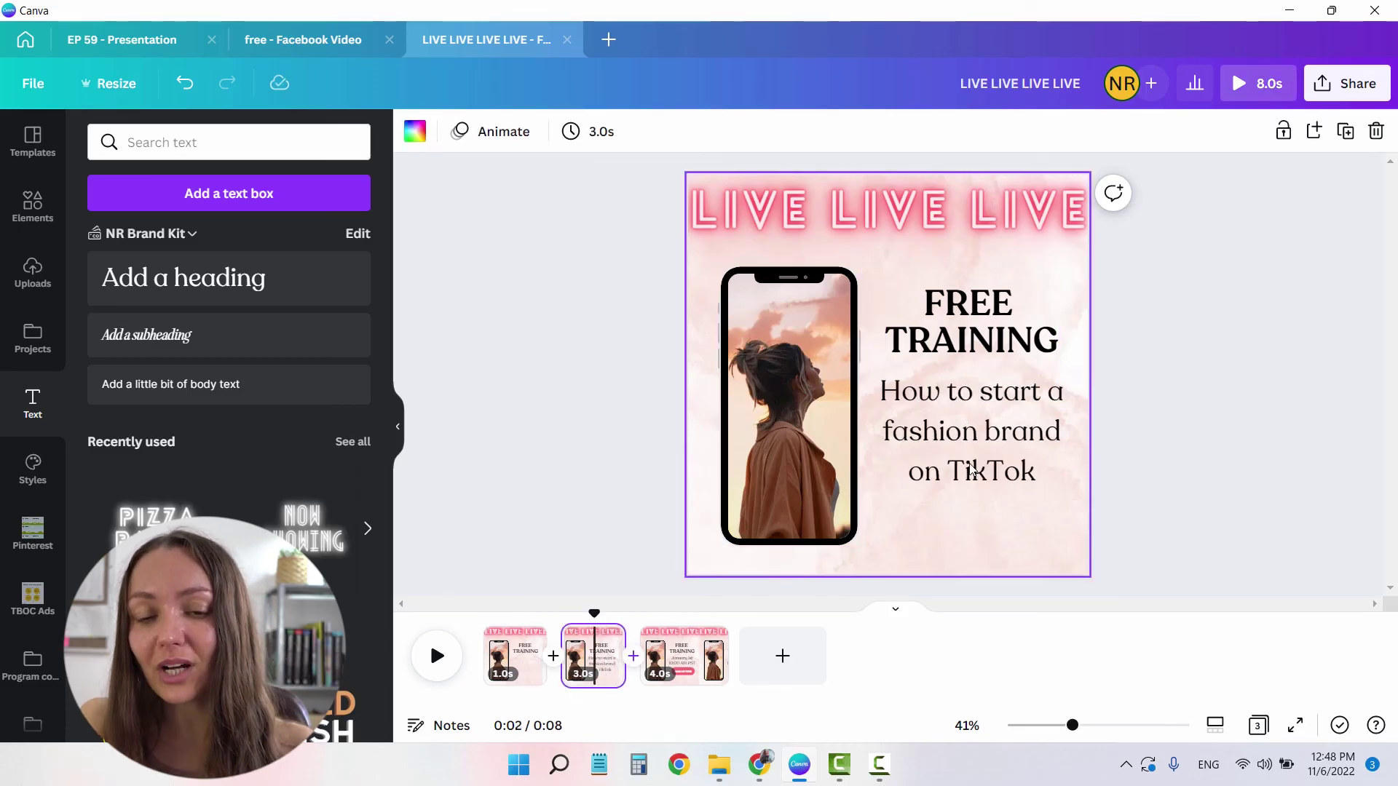